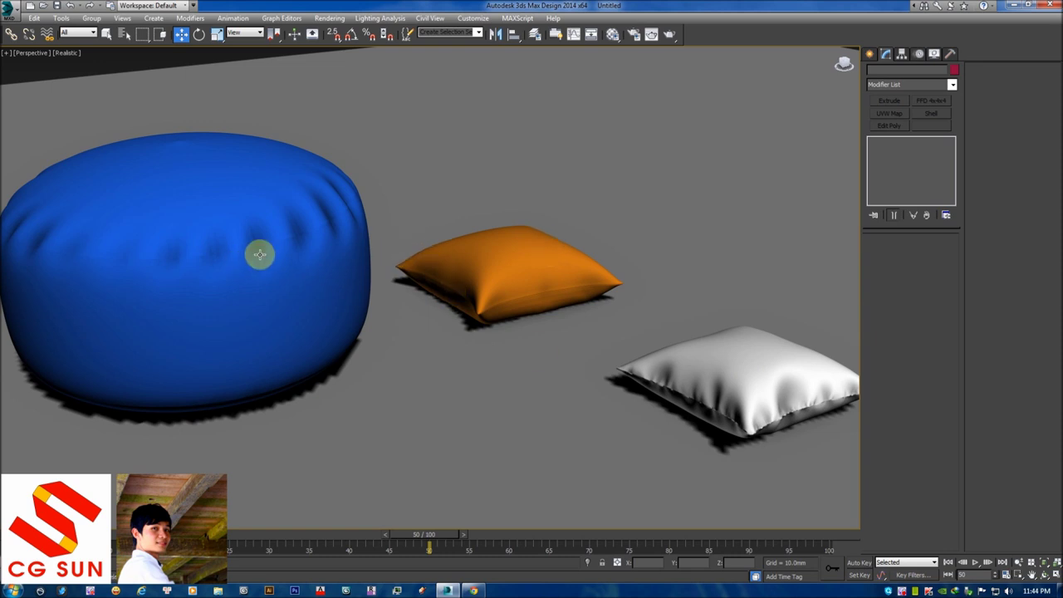
- Orbit around the scene to inspect the orange pillow and the floor beneath it
{"action": "mouse_move", "coordinate": [554, 299]}
{"action": "middle_mouse_down", "text": "alt"}
{"action": "mouse_move", "coordinate": [285, 285]}
{"action": "mouse_move", "coordinate": [573, 301]}
{"action": "middle_mouse_up", "text": "alt"}
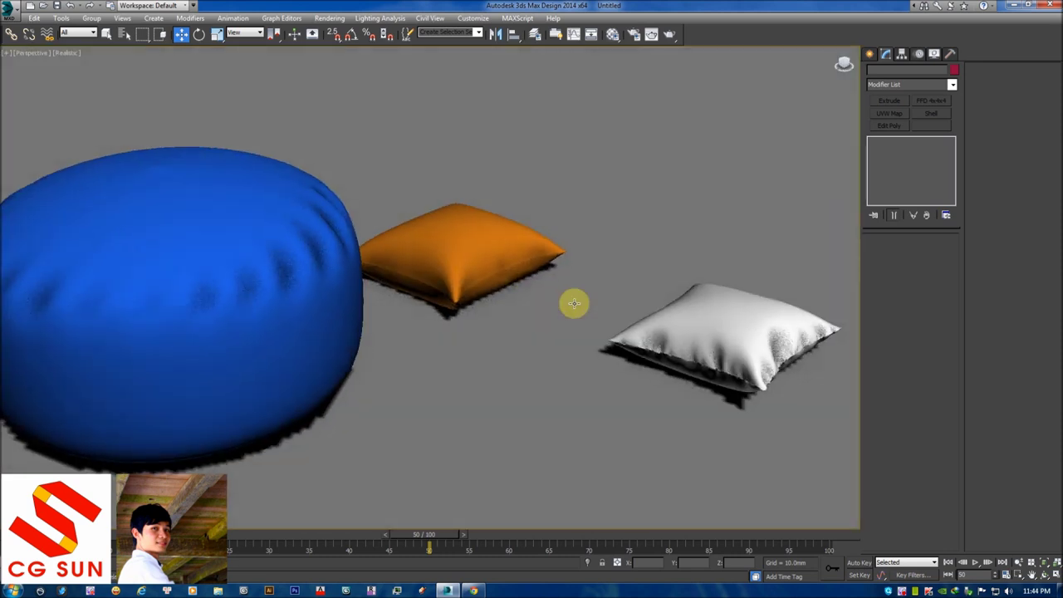
{"action": "left_click", "coordinate": [478, 260]}
{"action": "key", "text": "z"}
{"action": "mouse_move", "coordinate": [582, 297]}
{"action": "middle_mouse_down", "text": "alt"}
{"action": "mouse_move", "coordinate": [458, 294]}
{"action": "mouse_move", "coordinate": [498, 280]}
{"action": "mouse_move", "coordinate": [622, 147]}
{"action": "middle_mouse_up", "text": "alt"}
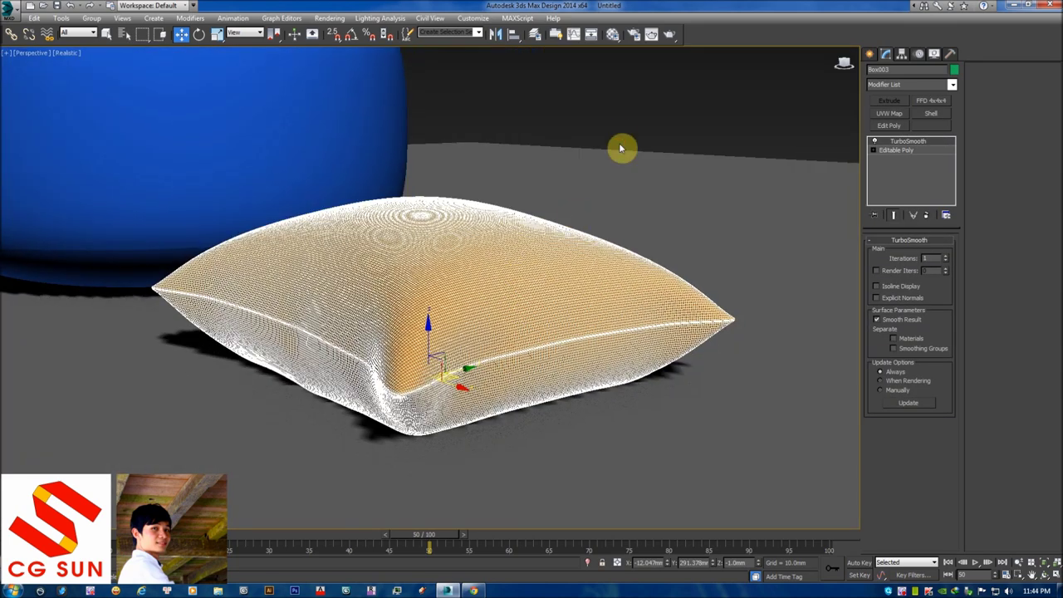
{"action": "left_click", "coordinate": [612, 273]}
{"action": "mouse_move", "coordinate": [612, 273]}
{"action": "middle_mouse_down", "text": "alt"}
{"action": "mouse_move", "coordinate": [460, 301]}
{"action": "mouse_move", "coordinate": [470, 291]}
{"action": "mouse_move", "coordinate": [524, 291]}
{"action": "mouse_move", "coordinate": [446, 308]}
{"action": "middle_mouse_up", "text": "alt"}
{"action": "left_click", "coordinate": [446, 308]}
{"action": "mouse_move", "coordinate": [363, 308]}
{"action": "middle_mouse_down", "text": "alt"}
{"action": "mouse_move", "coordinate": [418, 308]}
{"action": "mouse_move", "coordinate": [650, 97]}
{"action": "middle_mouse_up", "text": "alt"}
{"action": "left_click", "coordinate": [652, 122]}
{"action": "mouse_move", "coordinate": [501, 314]}
{"action": "middle_mouse_down", "text": "alt"}
{"action": "mouse_move", "coordinate": [539, 310]}
{"action": "mouse_move", "coordinate": [484, 335]}
{"action": "mouse_move", "coordinate": [434, 276]}
{"action": "middle_mouse_up", "text": "alt"}
{"action": "scroll", "coordinate": [490, 334], "scroll_direction": "down", "scroll_amount": 3}
- Inspect the blue pouf's cloth from a near top-down view
{"action": "left_click", "coordinate": [343, 152]}
{"action": "mouse_move", "coordinate": [387, 230]}
{"action": "middle_mouse_down", "text": "alt"}
{"action": "mouse_move", "coordinate": [439, 214]}
{"action": "mouse_move", "coordinate": [407, 225]}
{"action": "mouse_move", "coordinate": [387, 214]}
{"action": "mouse_move", "coordinate": [541, 277]}
{"action": "mouse_move", "coordinate": [539, 349]}
{"action": "mouse_move", "coordinate": [534, 306]}
{"action": "middle_mouse_up", "text": "alt"}
{"action": "left_click", "coordinate": [546, 157]}
{"action": "scroll", "coordinate": [499, 142], "scroll_direction": "down", "scroll_amount": 3}
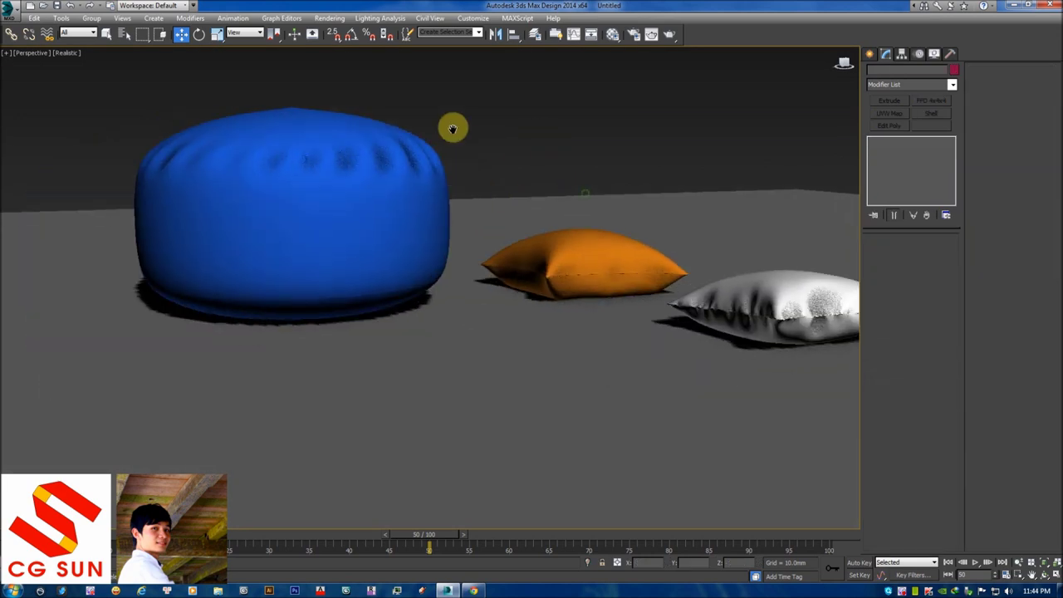
{"action": "scroll", "coordinate": [562, 230], "scroll_direction": "up", "scroll_amount": 2}
{"action": "scroll", "coordinate": [492, 230], "scroll_direction": "up", "scroll_amount": 3}
- Select the white pillow and inspect its Cloth modifier from several angles
{"action": "left_click", "coordinate": [556, 222]}
{"action": "mouse_move", "coordinate": [577, 284]}
{"action": "middle_mouse_down", "text": "alt"}
{"action": "mouse_move", "coordinate": [499, 273]}
{"action": "mouse_move", "coordinate": [509, 259]}
{"action": "mouse_move", "coordinate": [498, 355]}
{"action": "mouse_move", "coordinate": [484, 152]}
{"action": "middle_mouse_up", "text": "alt"}
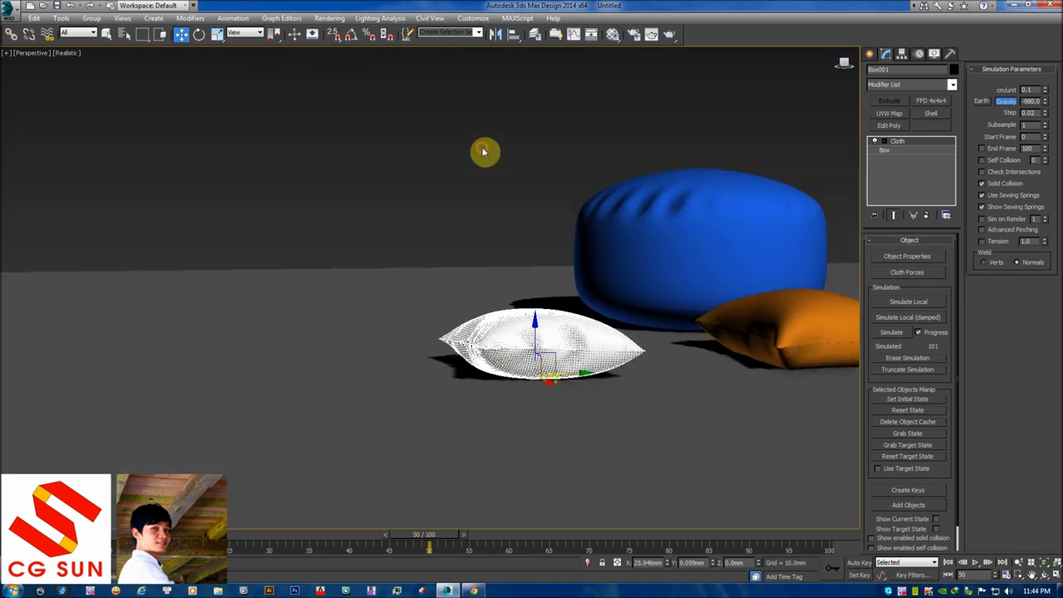
{"action": "left_click", "coordinate": [484, 152]}
{"action": "middle_click_drag", "start_coordinate": [538, 348], "coordinate": [564, 363], "text": "alt"}
{"action": "middle_click_drag", "start_coordinate": [473, 330], "coordinate": [493, 334], "text": "alt"}
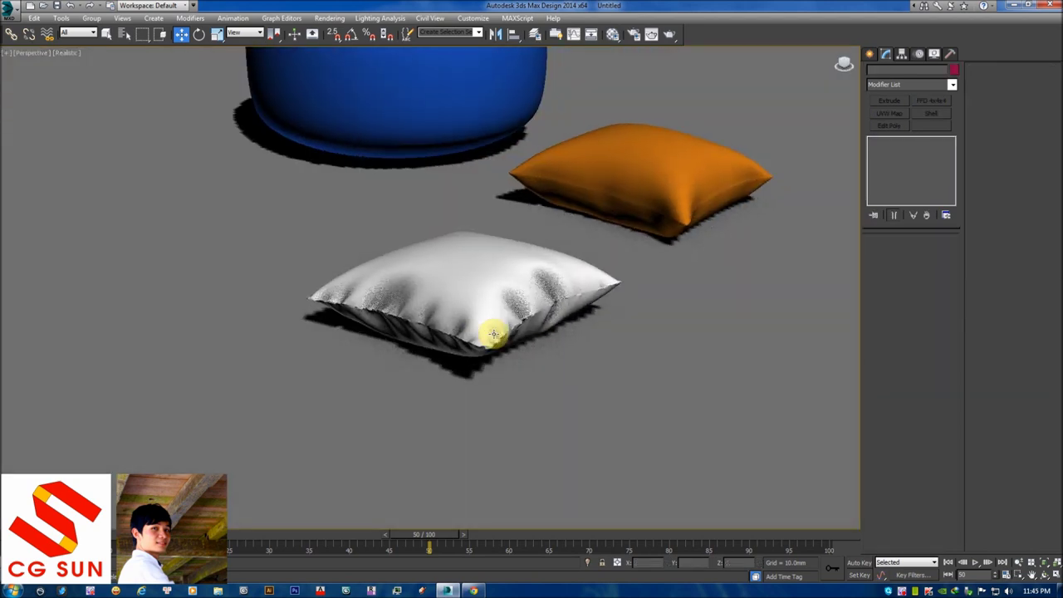
{"action": "left_click", "coordinate": [475, 304]}
{"action": "mouse_move", "coordinate": [395, 328]}
{"action": "middle_mouse_down", "text": "alt"}
{"action": "mouse_move", "coordinate": [427, 323]}
{"action": "mouse_move", "coordinate": [416, 321]}
{"action": "mouse_move", "coordinate": [422, 294]}
{"action": "mouse_move", "coordinate": [546, 380]}
{"action": "mouse_move", "coordinate": [559, 373]}
{"action": "mouse_move", "coordinate": [468, 377]}
{"action": "mouse_move", "coordinate": [517, 357]}
{"action": "mouse_move", "coordinate": [572, 366]}
{"action": "mouse_move", "coordinate": [580, 392]}
{"action": "middle_mouse_up", "text": "alt"}
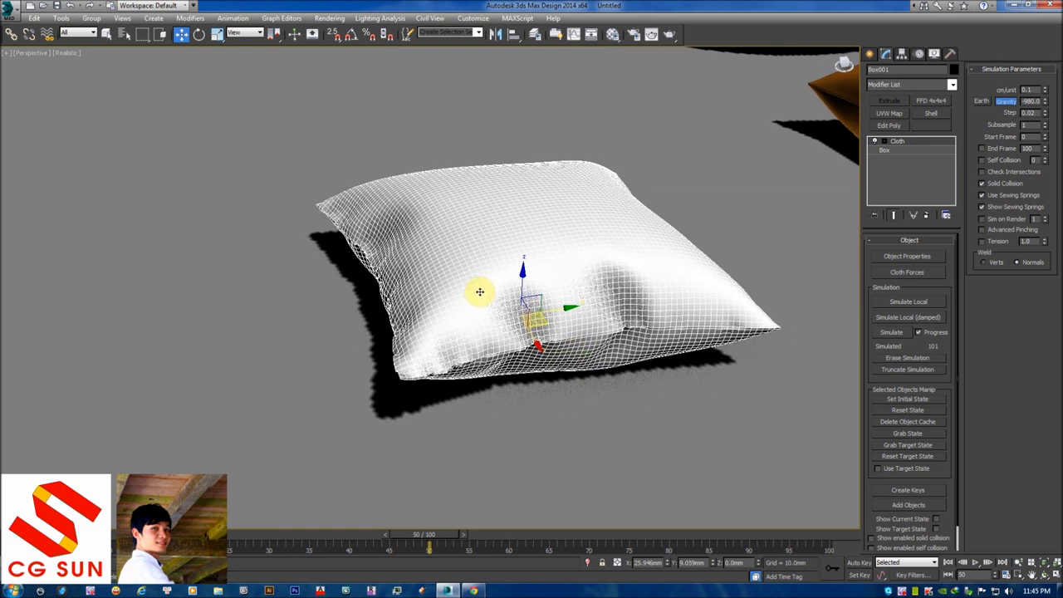
- Deselect everything and scrub the time slider back to frame 0, flattening the white pillow
{"action": "key", "text": "ctrl+d"}
{"action": "left_click_drag", "start_coordinate": [429, 546], "coordinate": [53, 546]}
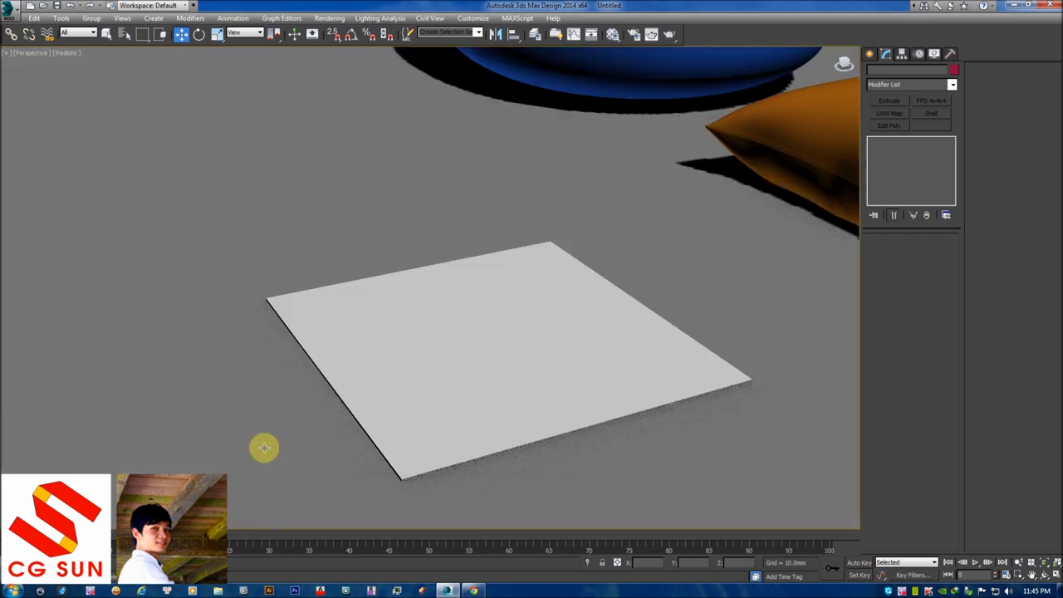
{"action": "mouse_move", "coordinate": [261, 444]}
{"action": "middle_mouse_down", "text": "alt"}
{"action": "mouse_move", "coordinate": [404, 446]}
{"action": "mouse_move", "coordinate": [412, 374]}
{"action": "mouse_move", "coordinate": [454, 380]}
{"action": "middle_mouse_up", "text": "alt"}
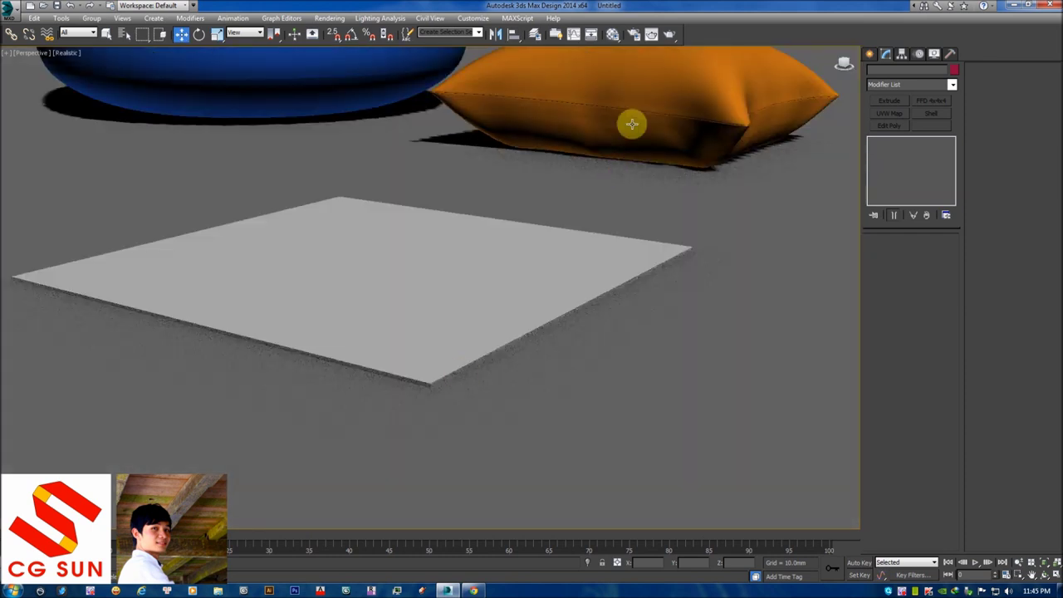
- Select the flat cloth sheet, check it in wireframe, then play the cloth animation
{"action": "left_click", "coordinate": [621, 100]}
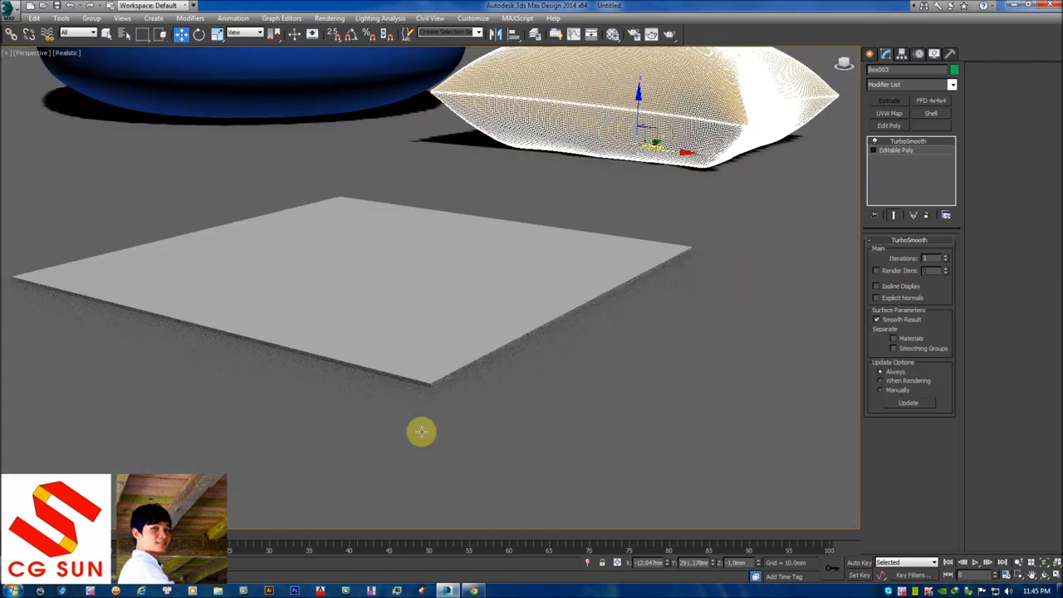
{"action": "left_click", "coordinate": [477, 407]}
{"action": "left_click", "coordinate": [423, 353]}
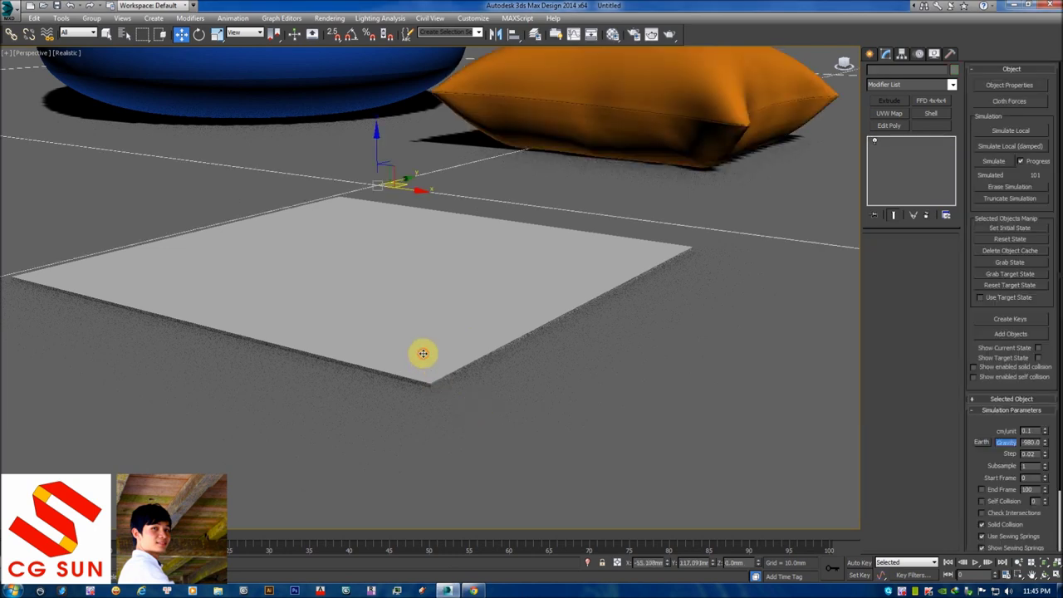
{"action": "key", "text": "F3"}
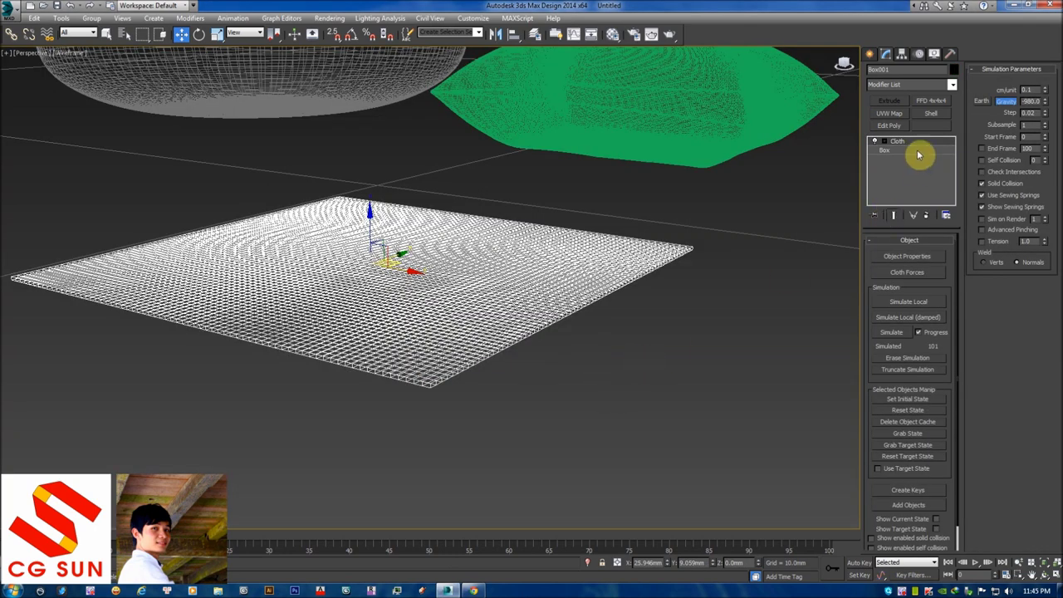
{"action": "left_click", "coordinate": [664, 342]}
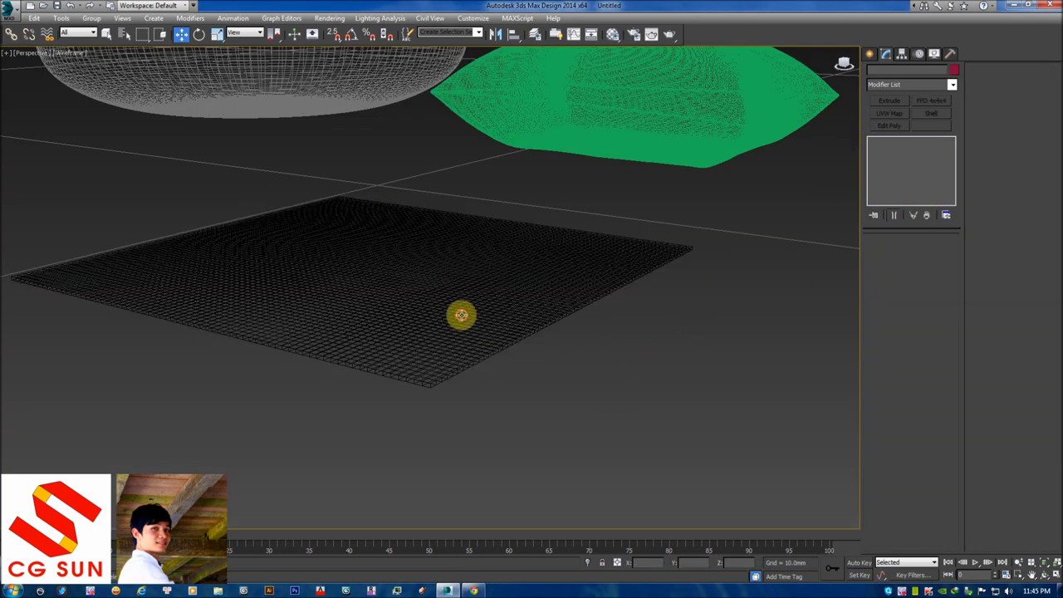
{"action": "left_click", "coordinate": [461, 315]}
{"action": "key", "text": "F3"}
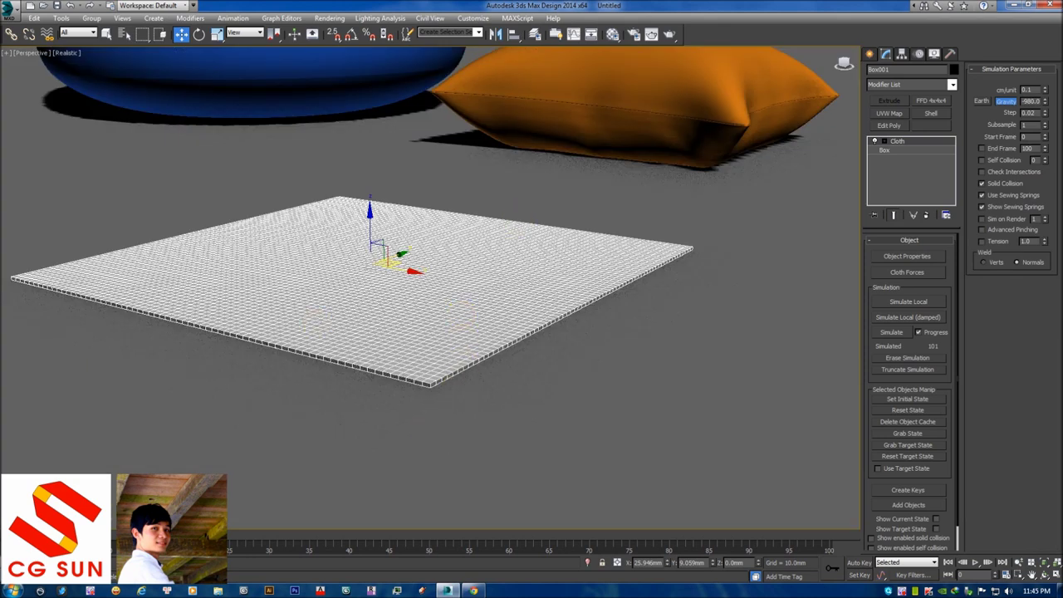
{"action": "middle_click_drag", "start_coordinate": [317, 274], "coordinate": [275, 404]}
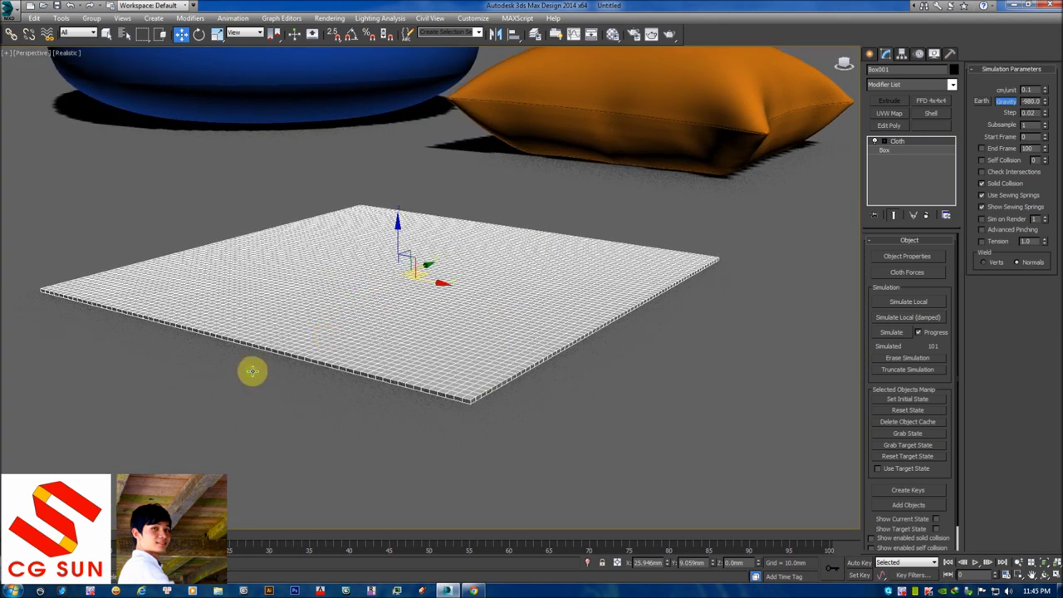
{"action": "key", "text": "/"}
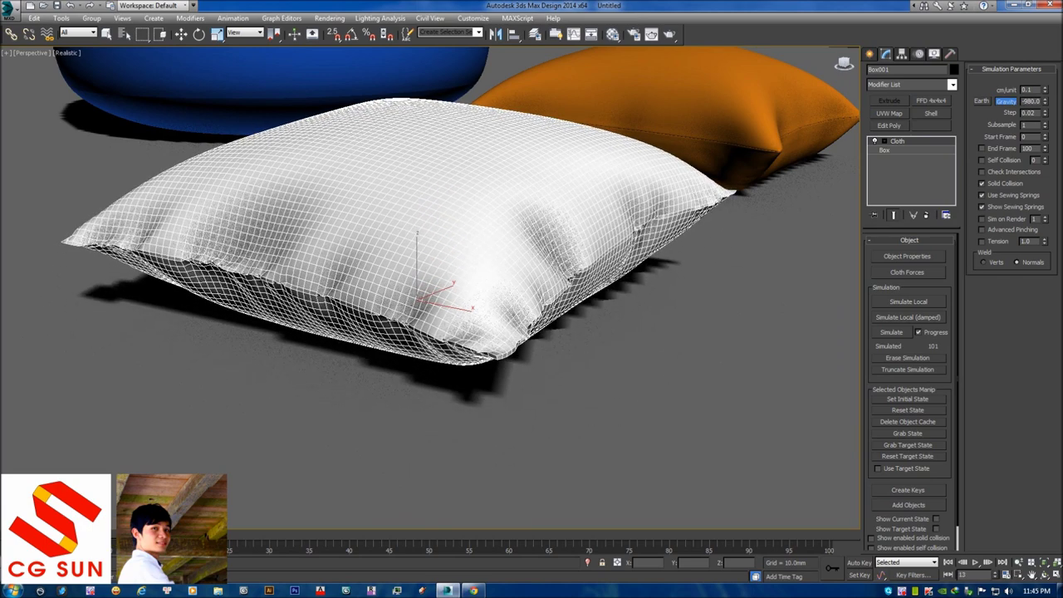
{"action": "key", "text": "w"}
{"action": "middle_click_drag", "start_coordinate": [251, 407], "coordinate": [336, 402], "text": "alt"}
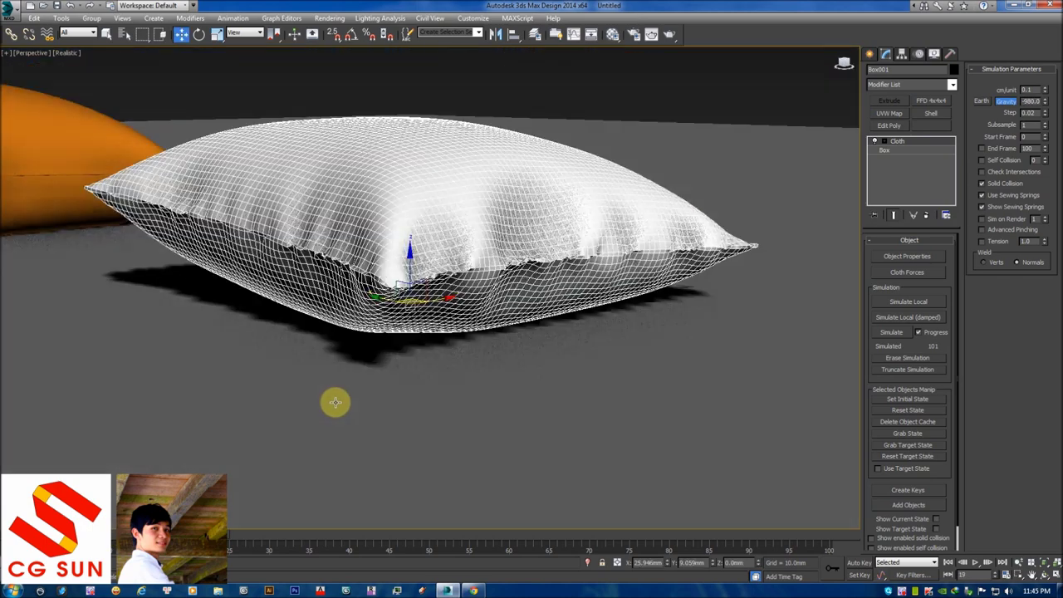
{"action": "left_click", "coordinate": [617, 86]}
{"action": "mouse_move", "coordinate": [645, 202]}
{"action": "middle_mouse_down", "text": "alt"}
{"action": "mouse_move", "coordinate": [581, 221]}
{"action": "mouse_move", "coordinate": [565, 263]}
{"action": "mouse_move", "coordinate": [565, 244]}
{"action": "mouse_move", "coordinate": [494, 289]}
{"action": "mouse_move", "coordinate": [515, 211]}
{"action": "mouse_move", "coordinate": [484, 261]}
{"action": "mouse_move", "coordinate": [529, 264]}
{"action": "mouse_move", "coordinate": [562, 301]}
{"action": "mouse_move", "coordinate": [584, 302]}
{"action": "mouse_move", "coordinate": [629, 266]}
{"action": "middle_mouse_up", "text": "alt"}
{"action": "scroll", "coordinate": [587, 220], "scroll_direction": "up", "scroll_amount": 3}
{"action": "left_click", "coordinate": [588, 220]}
{"action": "scroll", "coordinate": [615, 237], "scroll_direction": "down", "scroll_amount": 4}
{"action": "scroll", "coordinate": [581, 299], "scroll_direction": "up", "scroll_amount": 3}
{"action": "mouse_move", "coordinate": [557, 339]}
{"action": "middle_mouse_down", "text": "alt"}
{"action": "mouse_move", "coordinate": [605, 327]}
{"action": "mouse_move", "coordinate": [622, 336]}
{"action": "mouse_move", "coordinate": [624, 358]}
{"action": "middle_mouse_up", "text": "alt"}
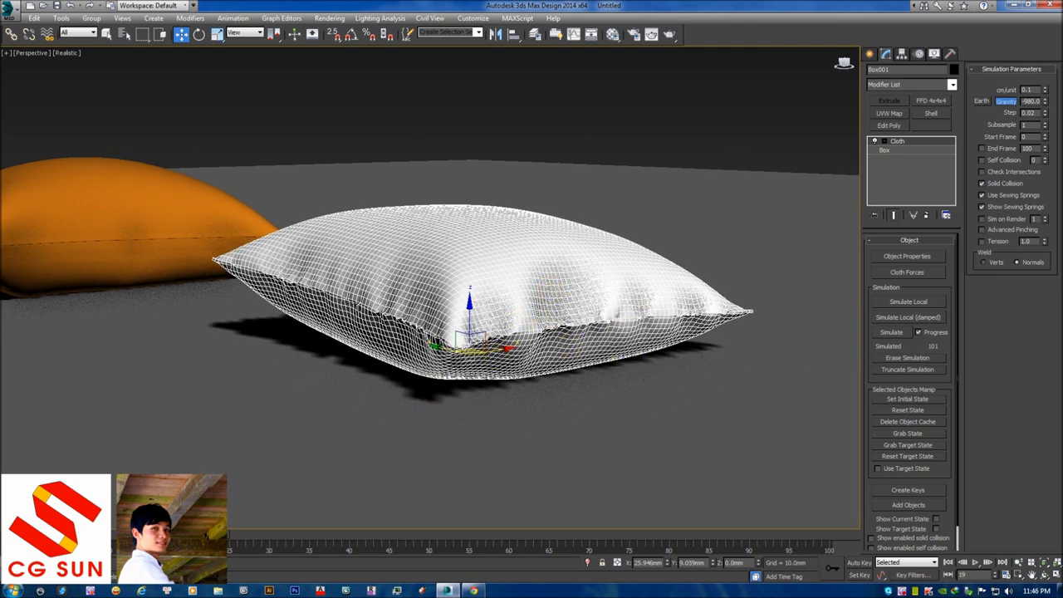
{"action": "key", "text": "/"}
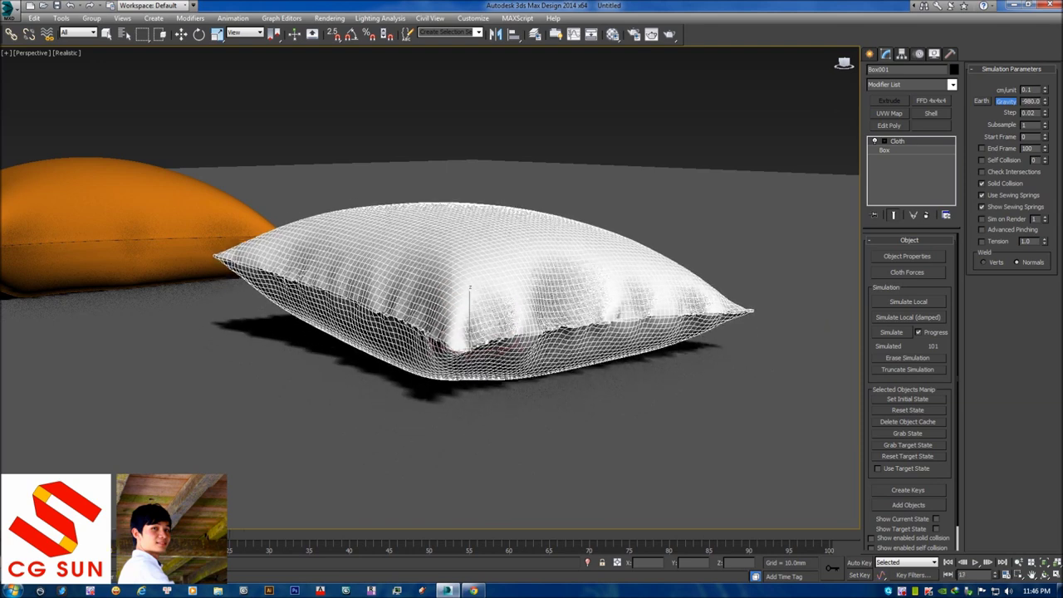
{"action": "mouse_move", "coordinate": [282, 540]}
{"action": "left_mouse_down"}
{"action": "mouse_move", "coordinate": [307, 540]}
{"action": "mouse_move", "coordinate": [188, 540]}
{"action": "left_mouse_up"}
{"action": "key", "text": "w"}
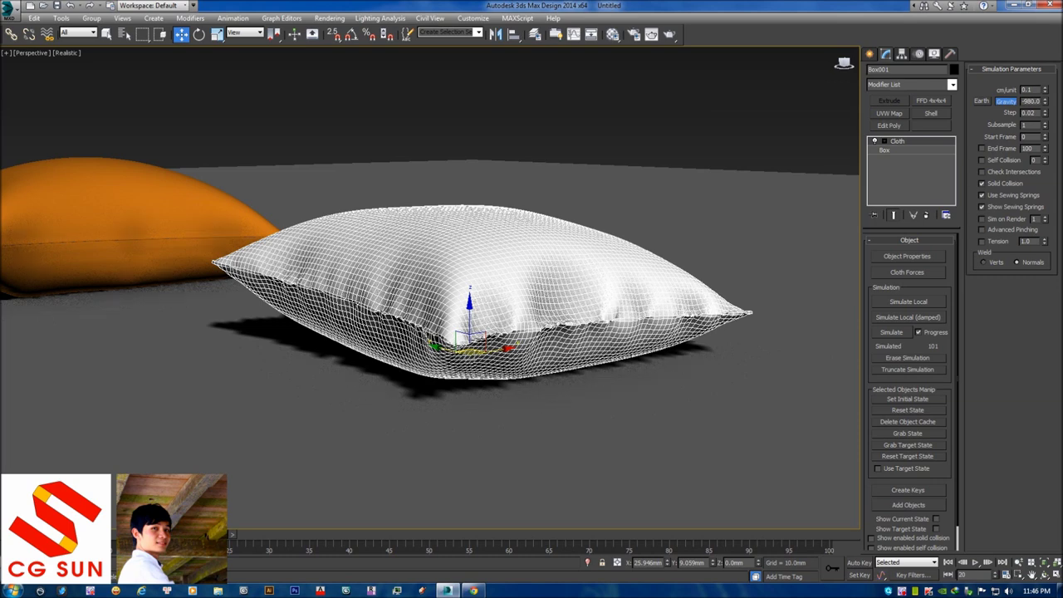
{"action": "middle_click_drag", "start_coordinate": [435, 458], "coordinate": [529, 161], "text": "alt"}
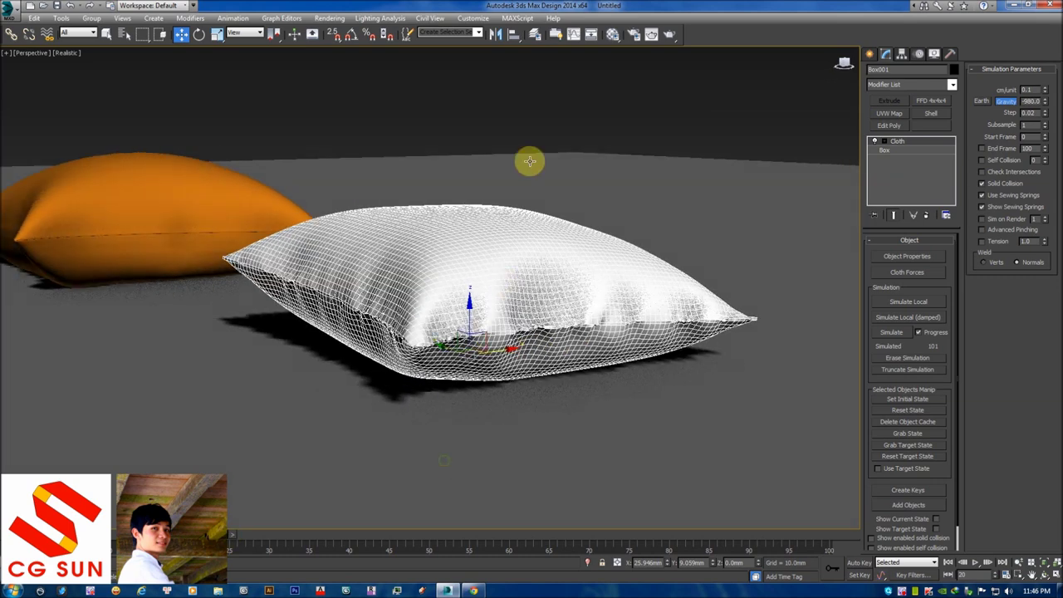
{"action": "left_click", "coordinate": [550, 179]}
{"action": "middle_click_drag", "start_coordinate": [607, 315], "coordinate": [628, 311], "text": "alt"}
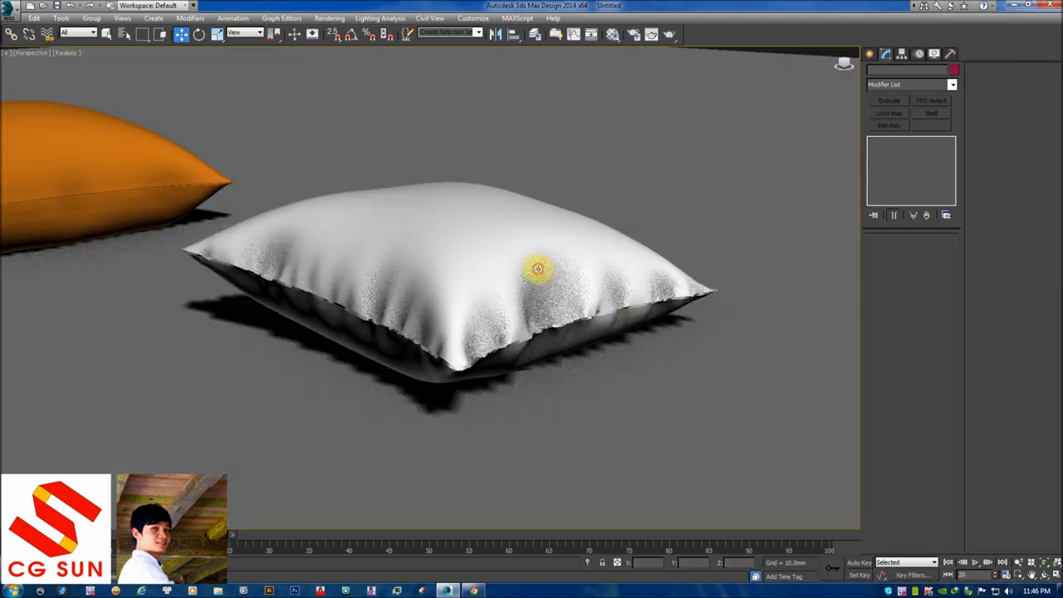
{"action": "left_click", "coordinate": [537, 268]}
{"action": "mouse_move", "coordinate": [541, 308]}
{"action": "middle_mouse_down", "text": "alt"}
{"action": "mouse_move", "coordinate": [333, 304]}
{"action": "mouse_move", "coordinate": [437, 304]}
{"action": "middle_mouse_up", "text": "alt"}
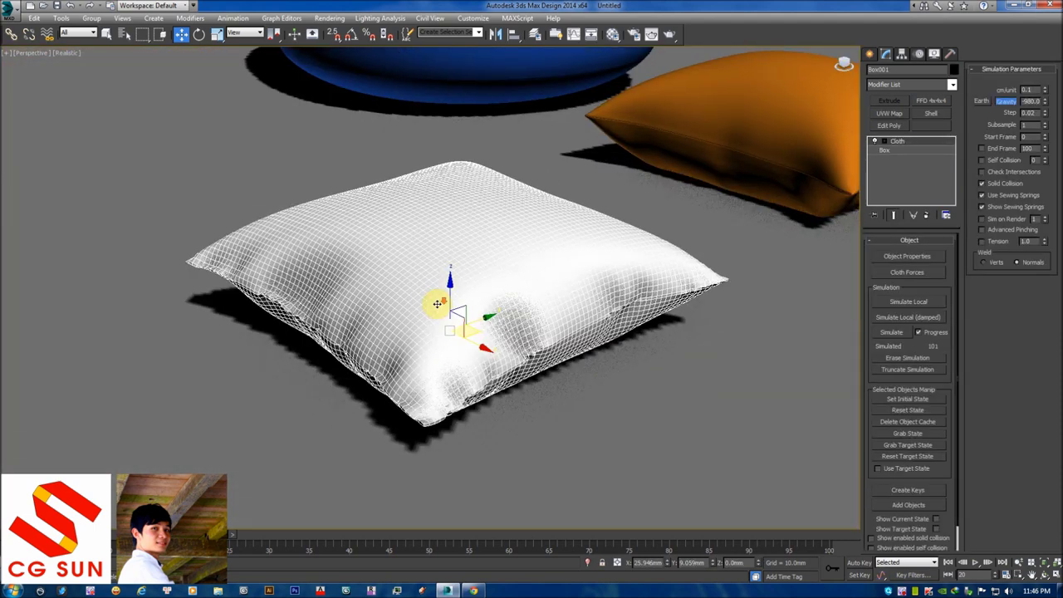
{"action": "scroll", "coordinate": [437, 305], "scroll_direction": "down", "scroll_amount": 3}
{"action": "scroll", "coordinate": [415, 308], "scroll_direction": "down", "scroll_amount": 3}
{"action": "scroll", "coordinate": [466, 320], "scroll_direction": "up", "scroll_amount": 6}
{"action": "scroll", "coordinate": [490, 332], "scroll_direction": "up", "scroll_amount": 1}
{"action": "scroll", "coordinate": [506, 338], "scroll_direction": "up", "scroll_amount": 3}
{"action": "scroll", "coordinate": [490, 357], "scroll_direction": "up", "scroll_amount": 2}
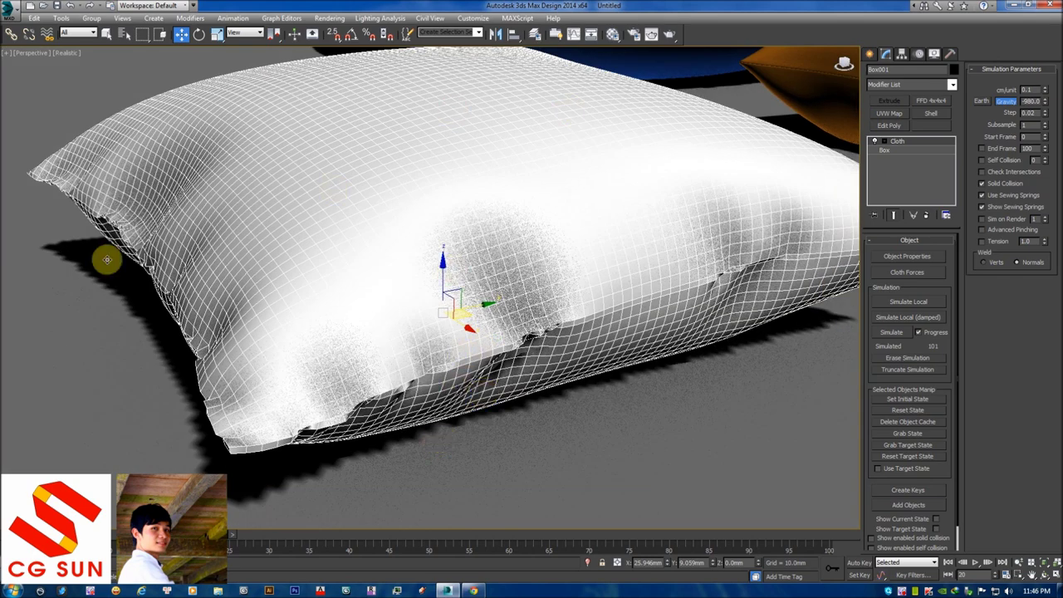
{"action": "scroll", "coordinate": [475, 272], "scroll_direction": "down", "scroll_amount": 3}
{"action": "scroll", "coordinate": [474, 285], "scroll_direction": "down", "scroll_amount": 1}
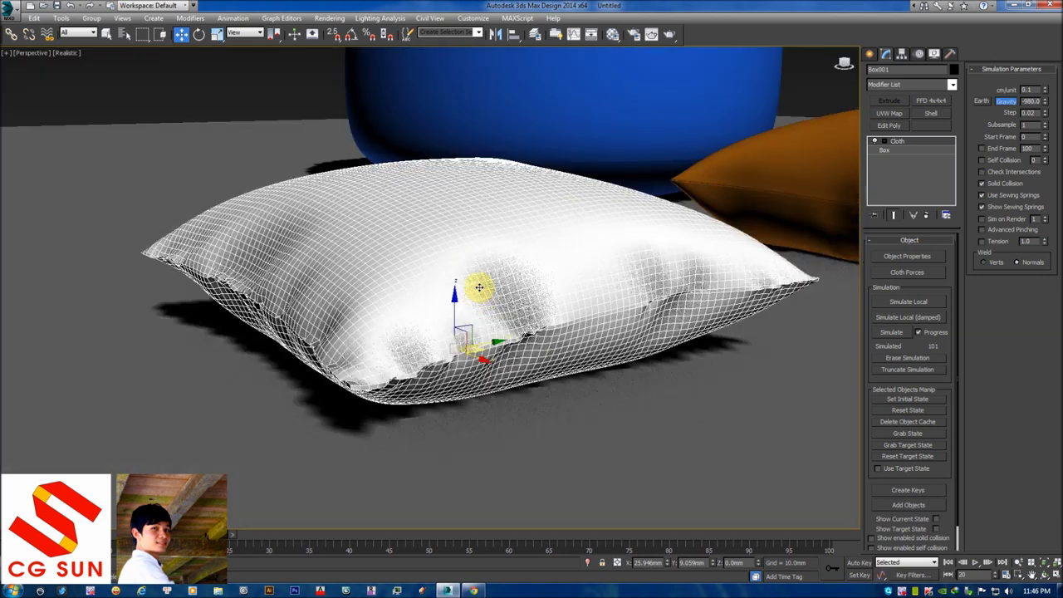
{"action": "left_click", "coordinate": [244, 99]}
{"action": "scroll", "coordinate": [422, 237], "scroll_direction": "down", "scroll_amount": 2}
{"action": "scroll", "coordinate": [429, 244], "scroll_direction": "down", "scroll_amount": 3}
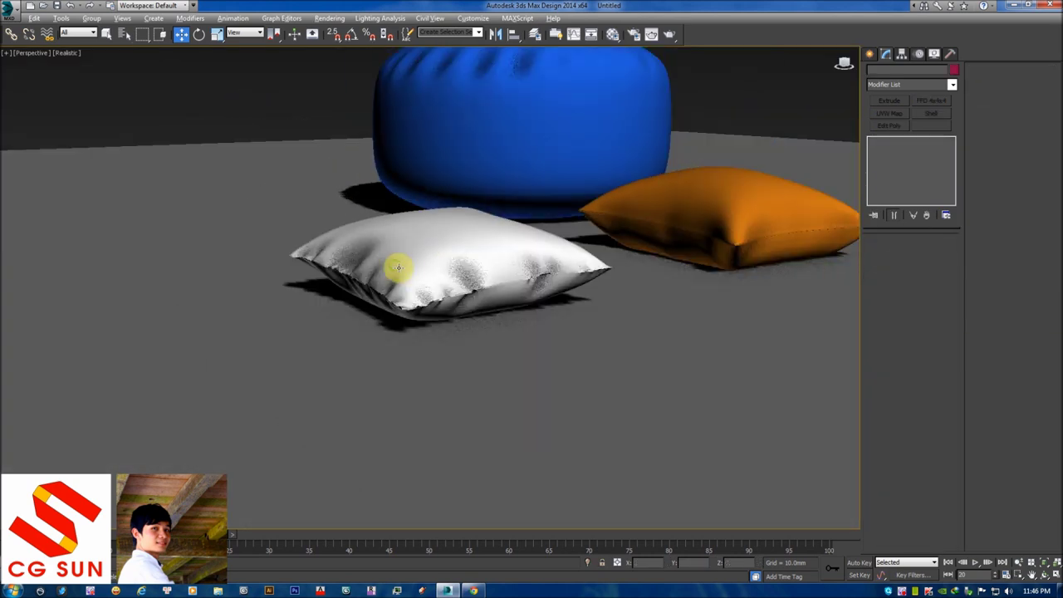
{"action": "scroll", "coordinate": [399, 273], "scroll_direction": "down", "scroll_amount": 2}
{"action": "scroll", "coordinate": [418, 278], "scroll_direction": "down", "scroll_amount": 2}
{"action": "mouse_move", "coordinate": [413, 299]}
{"action": "middle_mouse_down", "text": "alt"}
{"action": "mouse_move", "coordinate": [462, 320]}
{"action": "mouse_move", "coordinate": [380, 296]}
{"action": "mouse_move", "coordinate": [415, 291]}
{"action": "mouse_move", "coordinate": [418, 272]}
{"action": "middle_mouse_up", "text": "alt"}
{"action": "scroll", "coordinate": [359, 264], "scroll_direction": "up", "scroll_amount": 2}
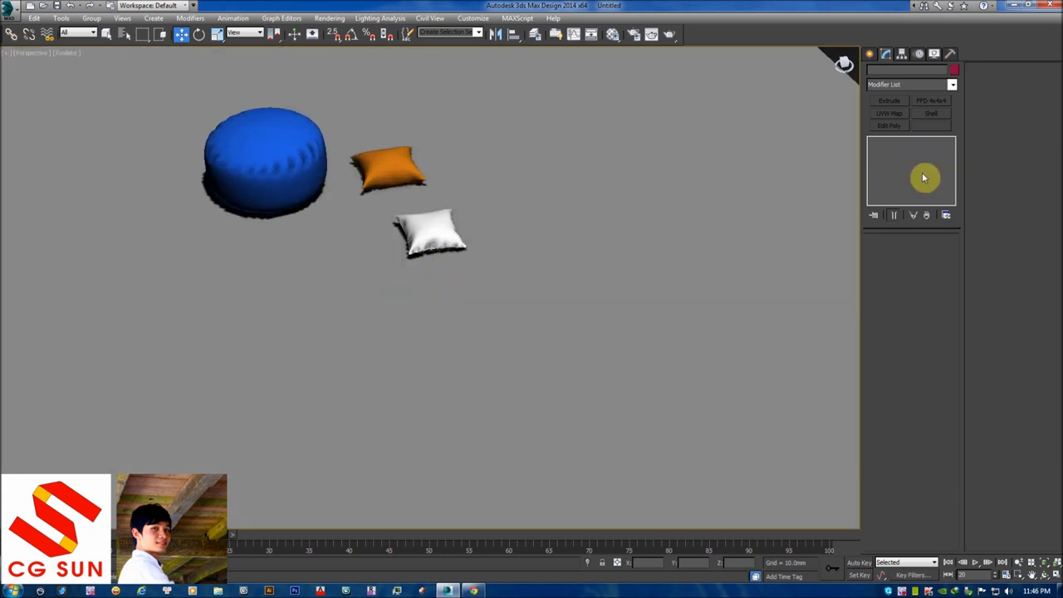
- Draw a new standard-primitive box on the floor and frame it in view
{"action": "left_click", "coordinate": [871, 53]}
{"action": "left_click", "coordinate": [887, 123]}
{"action": "mouse_move", "coordinate": [368, 325]}
{"action": "middle_mouse_down", "text": "alt"}
{"action": "mouse_move", "coordinate": [427, 301]}
{"action": "mouse_move", "coordinate": [346, 313]}
{"action": "middle_mouse_up", "text": "alt"}
{"action": "mouse_move", "coordinate": [289, 277]}
{"action": "left_mouse_down"}
{"action": "mouse_move", "coordinate": [367, 321]}
{"action": "mouse_move", "coordinate": [368, 336]}
{"action": "left_mouse_up"}
{"action": "right_click", "coordinate": [358, 329]}
{"action": "left_click_drag", "start_coordinate": [312, 291], "coordinate": [357, 330]}
{"action": "left_click", "coordinate": [353, 326]}
{"action": "key", "text": "w"}
{"action": "key", "text": "z"}
{"action": "mouse_move", "coordinate": [351, 332]}
{"action": "middle_mouse_down", "text": "alt"}
{"action": "mouse_move", "coordinate": [410, 311]}
{"action": "mouse_move", "coordinate": [397, 311]}
{"action": "mouse_move", "coordinate": [541, 332]}
{"action": "middle_mouse_up", "text": "alt"}
- Size the box to 300 × 300 × 2 mm with 100 × 100 segments
{"action": "left_click", "coordinate": [885, 54]}
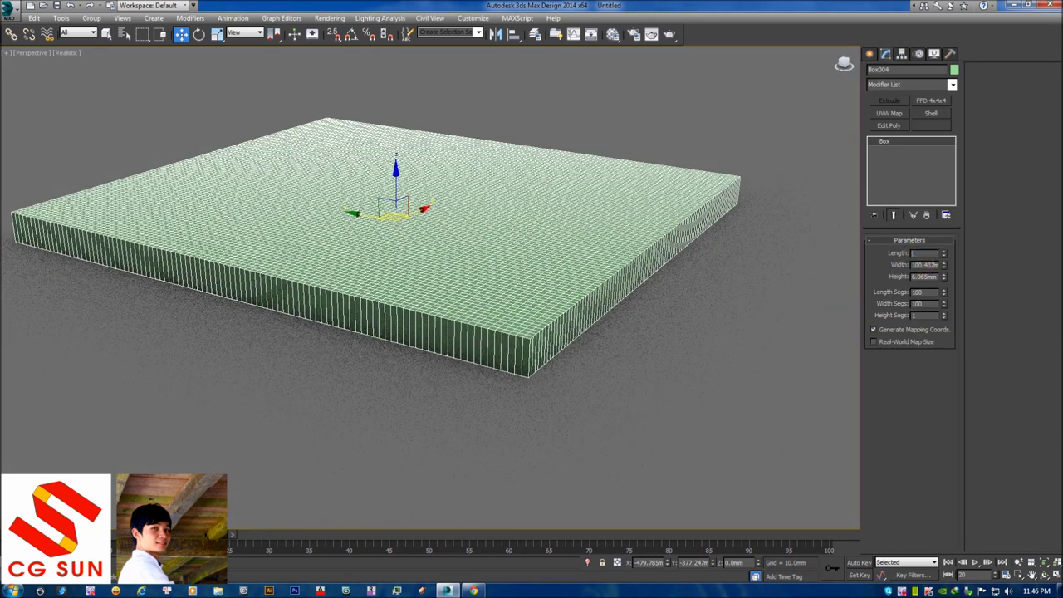
{"action": "type", "text": "300"}
{"action": "key", "text": "Tab"}
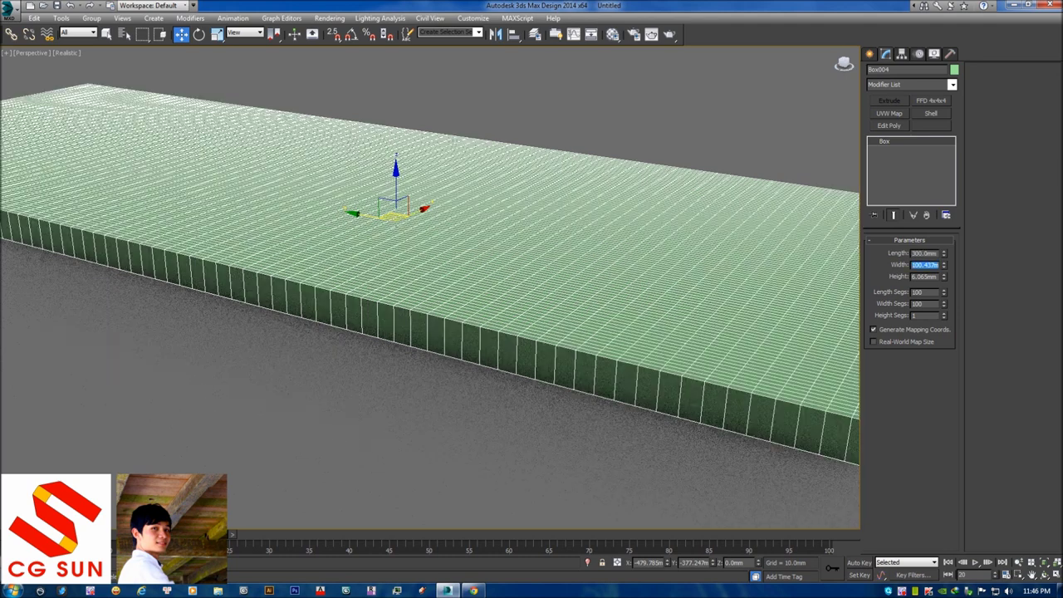
{"action": "type", "text": "300"}
{"action": "key", "text": "Tab"}
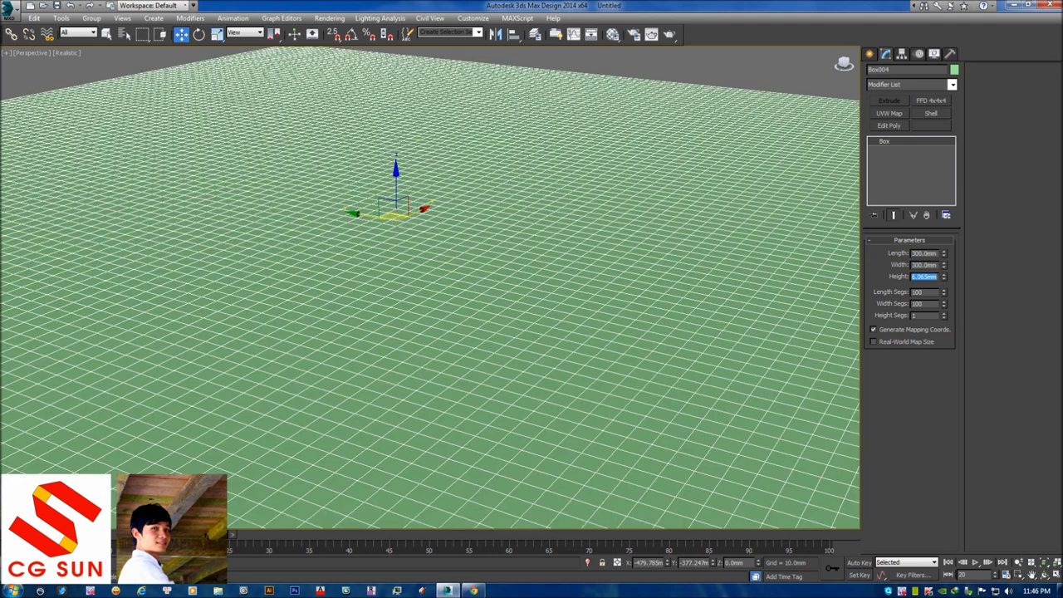
{"action": "type", "text": "2"}
{"action": "key", "text": "Tab"}
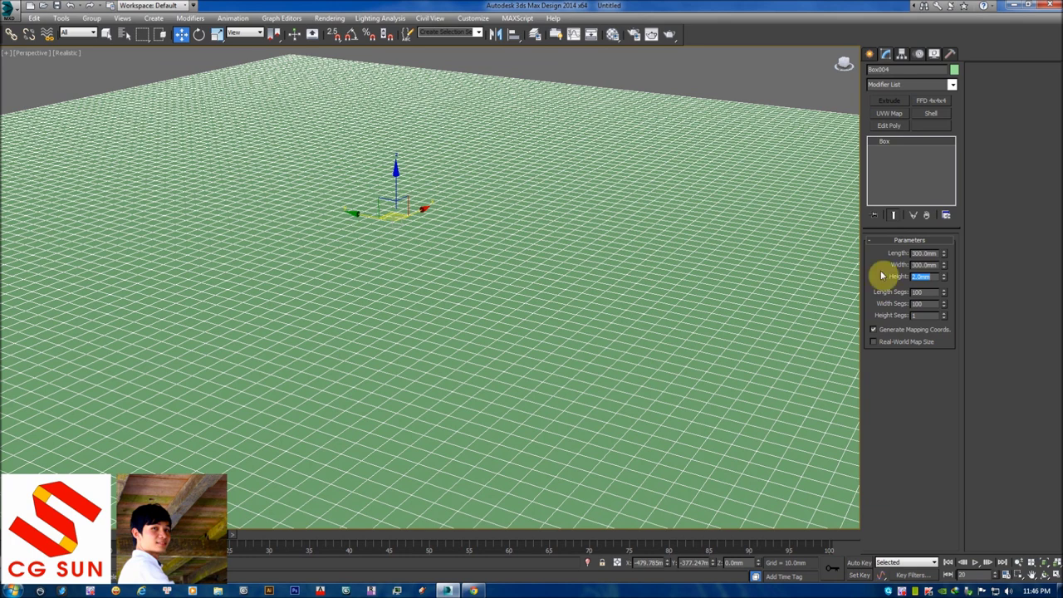
{"action": "scroll", "coordinate": [783, 335], "scroll_direction": "down", "scroll_amount": 5}
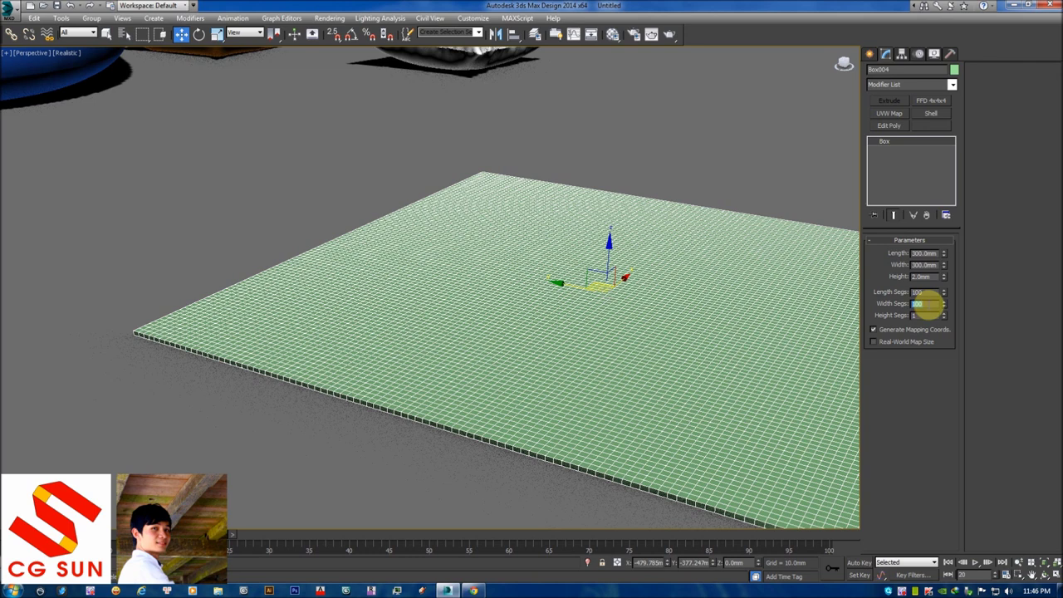
{"action": "mouse_move", "coordinate": [545, 356]}
{"action": "middle_mouse_down", "text": "alt"}
{"action": "mouse_move", "coordinate": [562, 383]}
{"action": "mouse_move", "coordinate": [490, 413]}
{"action": "middle_mouse_up", "text": "alt"}
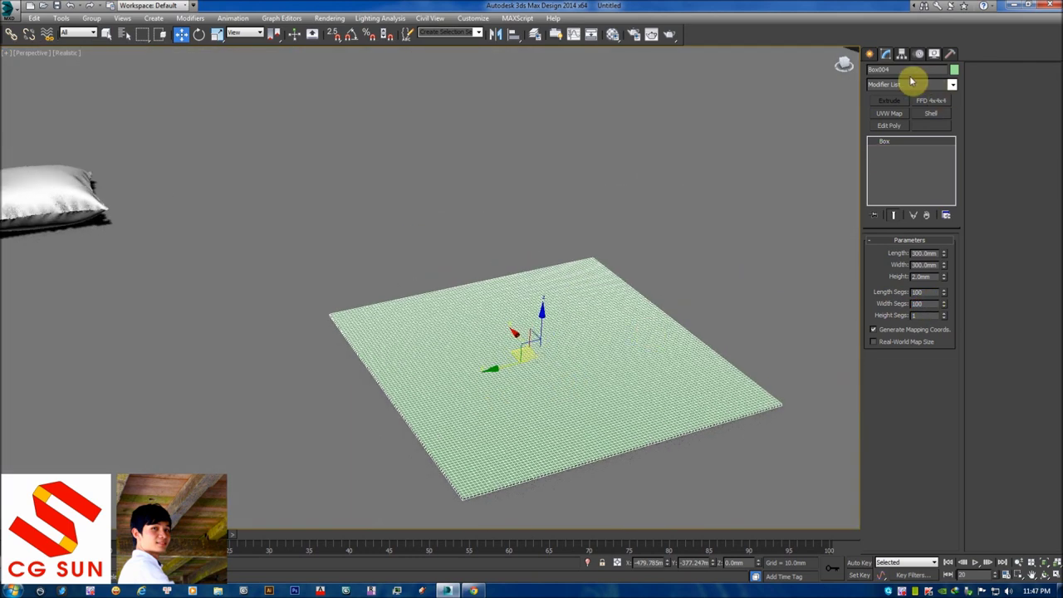
- Rename the thin box 'cai goi moi', then select the large green floor plane
{"action": "left_click", "coordinate": [903, 71]}
{"action": "left_click", "coordinate": [894, 70]}
{"action": "type", "text": "cai goi moi"}
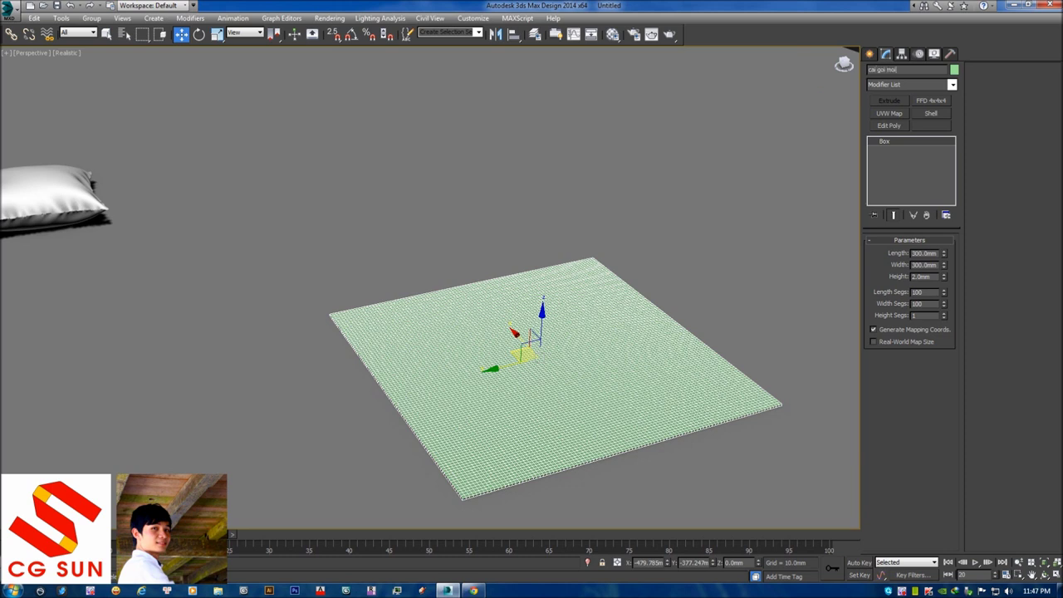
{"action": "scroll", "coordinate": [648, 171], "scroll_direction": "down", "scroll_amount": 2}
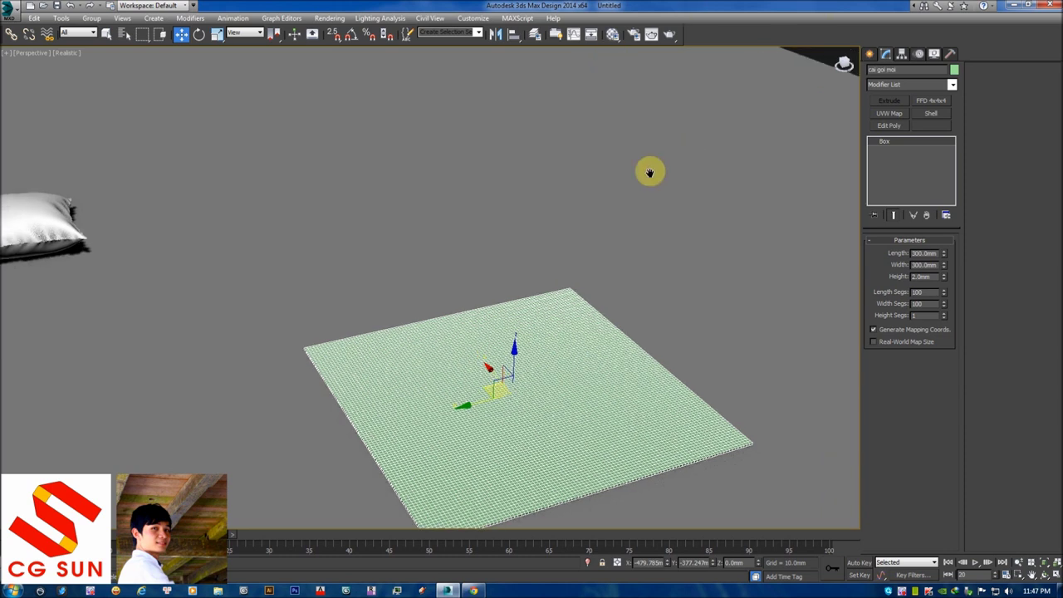
{"action": "middle_click_drag", "start_coordinate": [647, 172], "coordinate": [674, 180], "text": "alt"}
{"action": "left_click", "coordinate": [631, 258]}
{"action": "scroll", "coordinate": [609, 295], "scroll_direction": "up", "scroll_amount": 2}
{"action": "scroll", "coordinate": [609, 295], "scroll_direction": "down", "scroll_amount": 1}
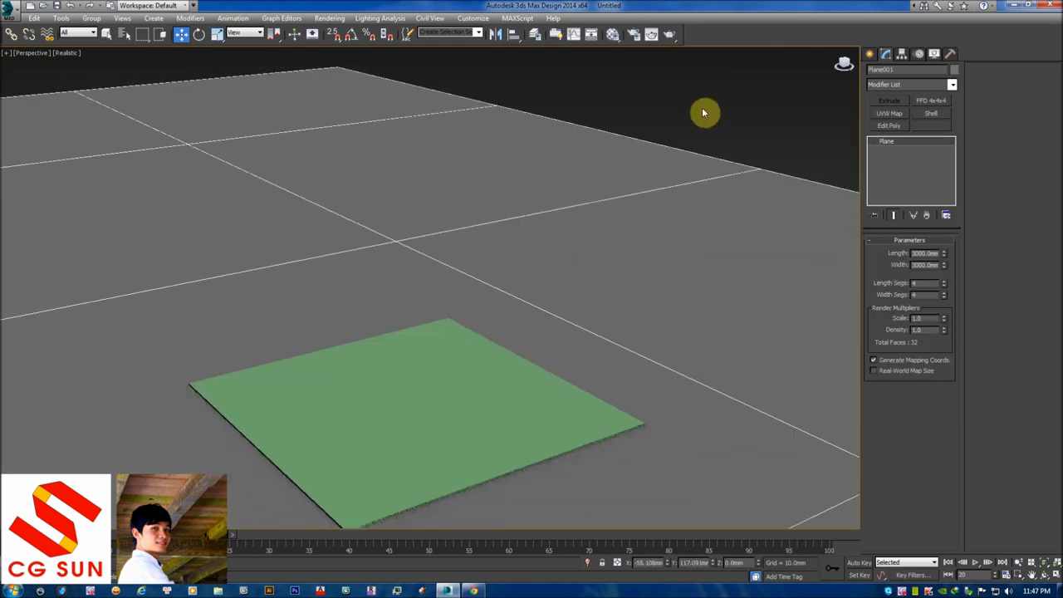
- Rename Plane001 to 'nen nha' and reselect the dense cloth sheet
{"action": "middle_click_drag", "start_coordinate": [636, 204], "coordinate": [800, 166], "text": "alt"}
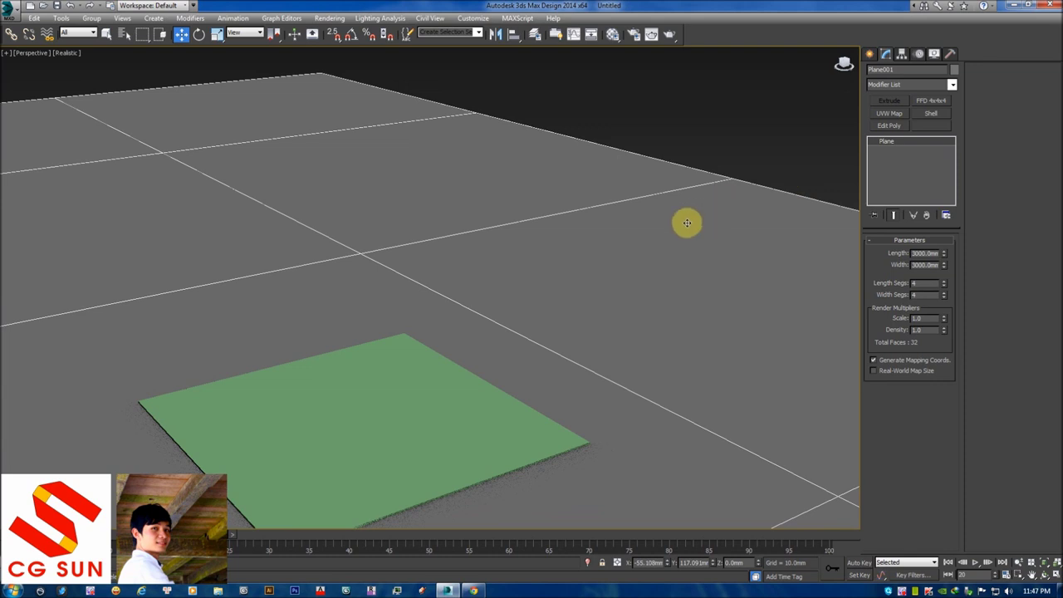
{"action": "left_click", "coordinate": [905, 70]}
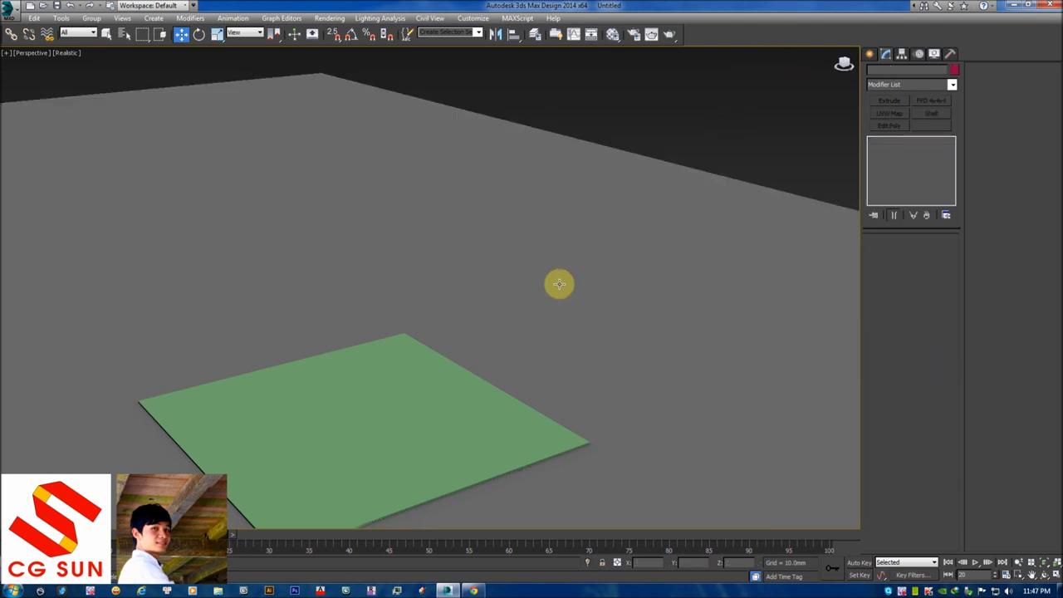
{"action": "type", "text": "nen nha"}
{"action": "scroll", "coordinate": [646, 282], "scroll_direction": "down", "scroll_amount": 2}
{"action": "scroll", "coordinate": [605, 300], "scroll_direction": "down", "scroll_amount": 2}
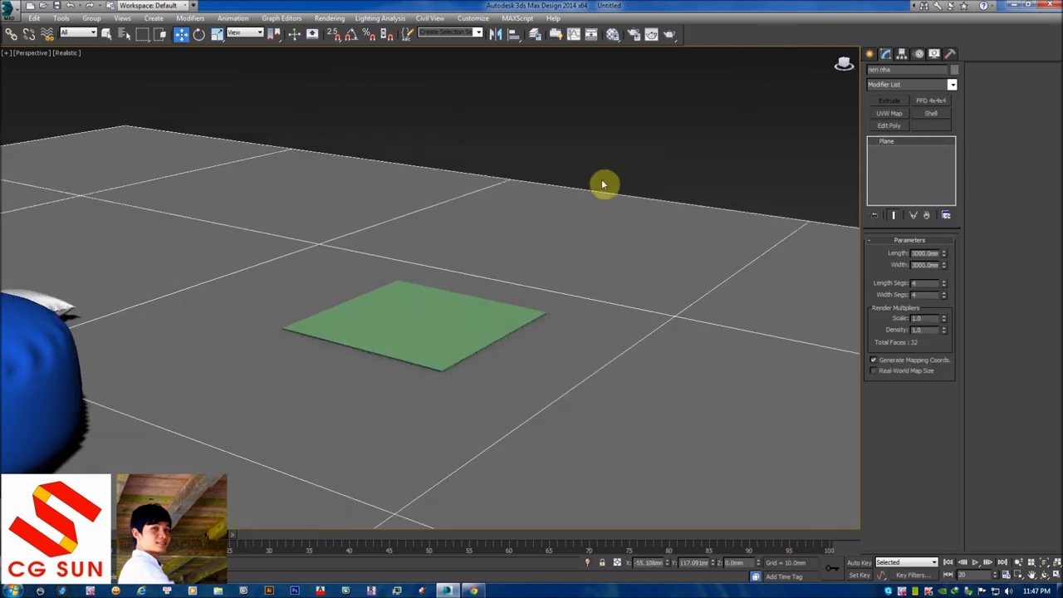
{"action": "left_click", "coordinate": [460, 324]}
{"action": "scroll", "coordinate": [433, 299], "scroll_direction": "up", "scroll_amount": 3}
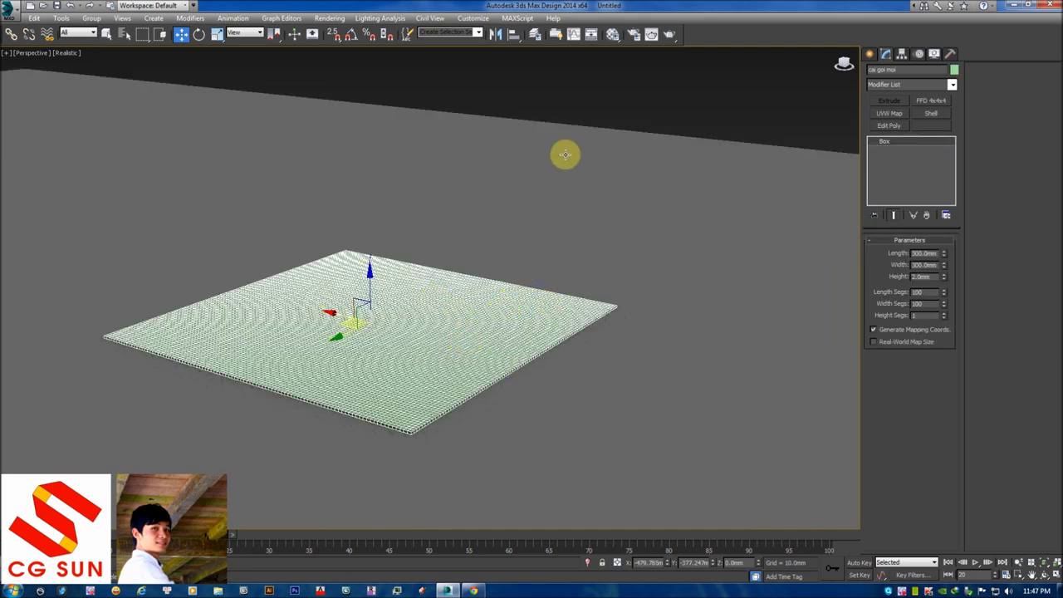
- Try moving the white pillow forward, then undo so it stays in place
{"action": "key", "text": "ctrl+z"}
{"action": "key", "text": "ctrl+y"}
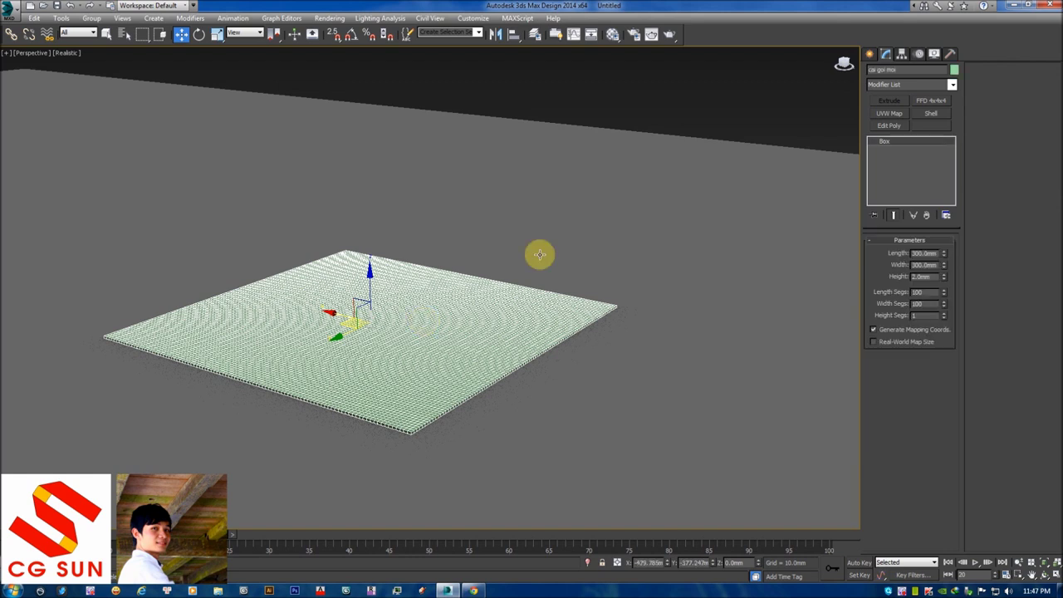
{"action": "key", "text": "ctrl+z"}
{"action": "key", "text": "ctrl+y"}
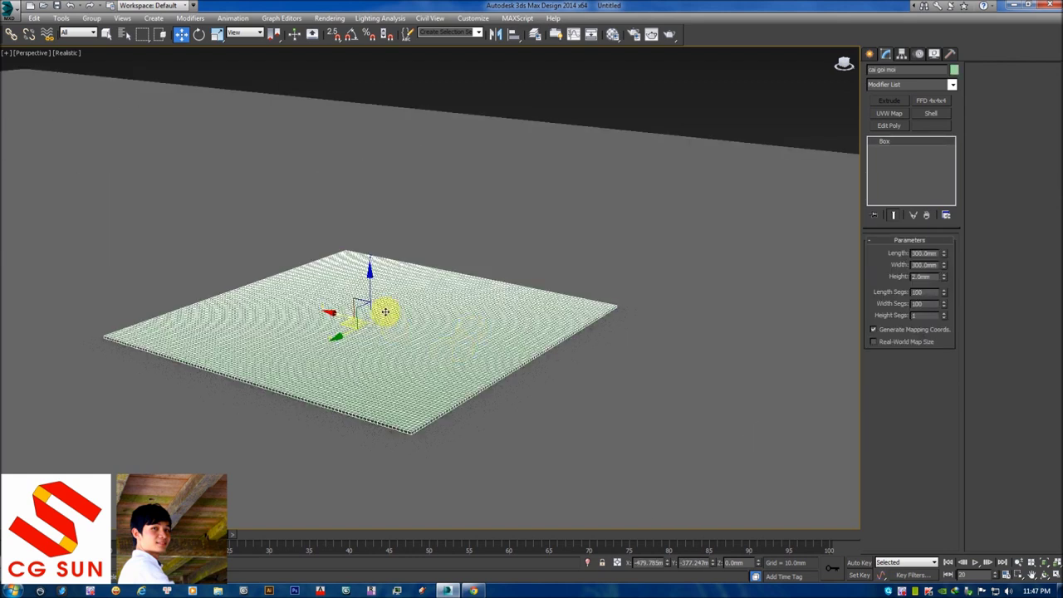
{"action": "scroll", "coordinate": [410, 303], "scroll_direction": "down", "scroll_amount": 4}
{"action": "scroll", "coordinate": [360, 327], "scroll_direction": "down", "scroll_amount": 3}
{"action": "scroll", "coordinate": [432, 299], "scroll_direction": "down", "scroll_amount": 3}
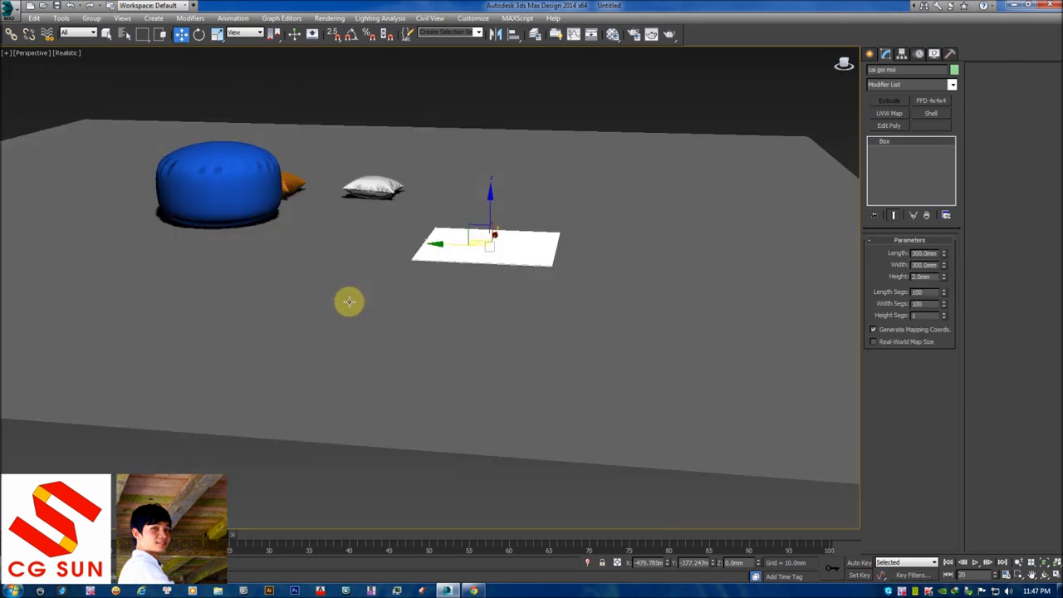
{"action": "left_click", "coordinate": [369, 177]}
{"action": "mouse_move", "coordinate": [370, 158]}
{"action": "left_mouse_down"}
{"action": "mouse_move", "coordinate": [358, 444]}
{"action": "mouse_move", "coordinate": [368, 396]}
{"action": "left_mouse_up"}
{"action": "key", "text": "ctrl+z"}
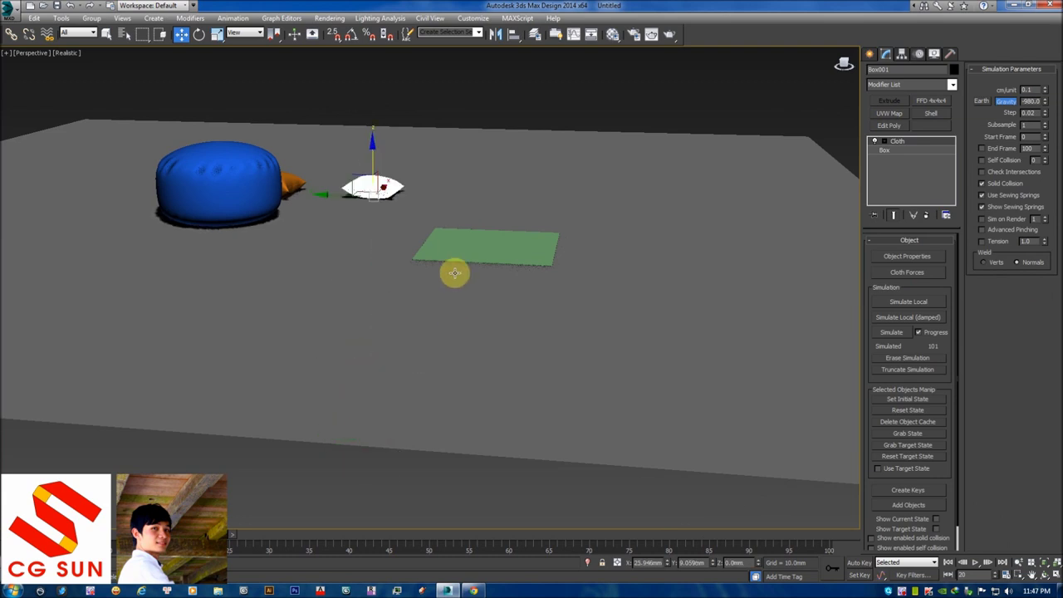
- Marquee-select the 'cai goi moi' sheet and 'nen nha' floor together in wireframe view
{"action": "left_click", "coordinate": [447, 244]}
{"action": "mouse_move", "coordinate": [446, 244]}
{"action": "middle_mouse_down", "text": "alt"}
{"action": "mouse_move", "coordinate": [617, 237]}
{"action": "mouse_move", "coordinate": [634, 249]}
{"action": "mouse_move", "coordinate": [610, 302]}
{"action": "mouse_move", "coordinate": [680, 184]}
{"action": "mouse_move", "coordinate": [491, 284]}
{"action": "middle_mouse_up", "text": "alt"}
{"action": "left_click", "coordinate": [634, 250]}
{"action": "left_click", "coordinate": [491, 285]}
{"action": "left_click", "coordinate": [588, 165]}
{"action": "key", "text": "F3"}
{"action": "left_click_drag", "start_coordinate": [601, 163], "coordinate": [357, 394]}
{"action": "key", "text": "F3"}
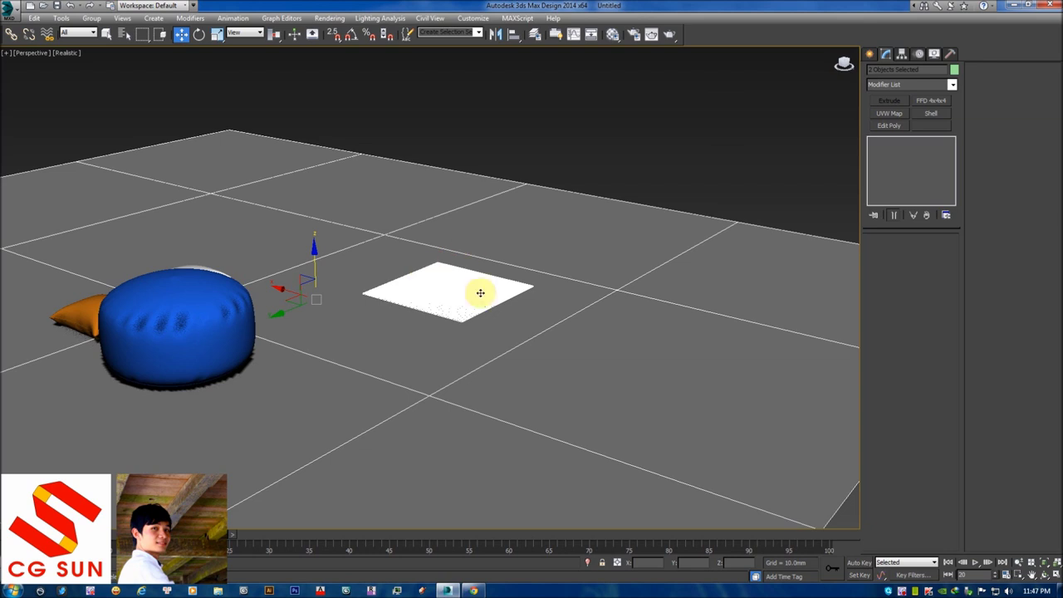
{"action": "left_click", "coordinate": [933, 86]}
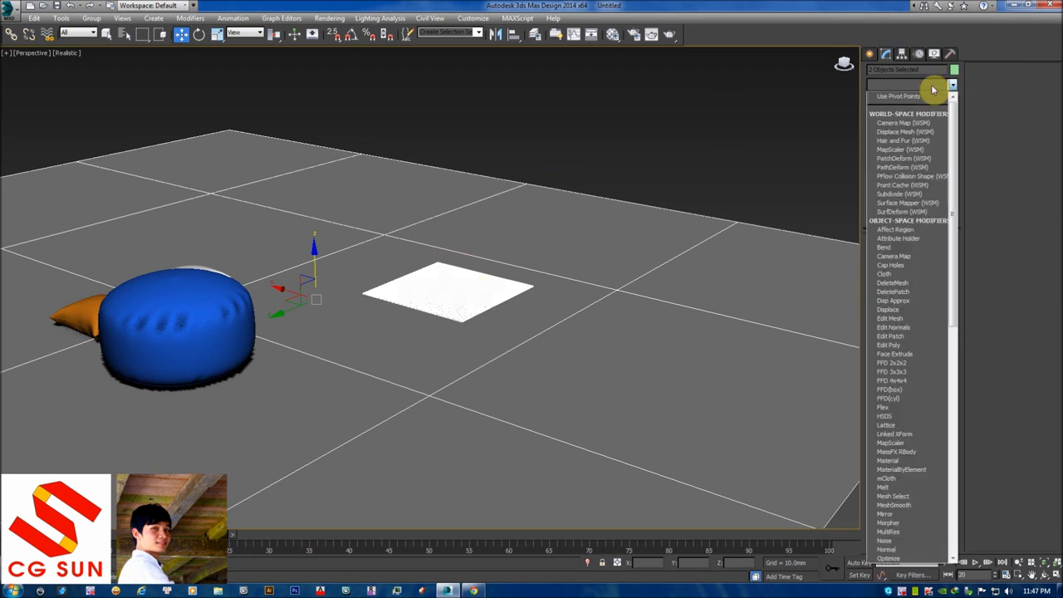
- Add the Cloth modifier from the Modifier List to 'cai goi moi' and 'nen nha'
{"action": "key", "text": "c"}
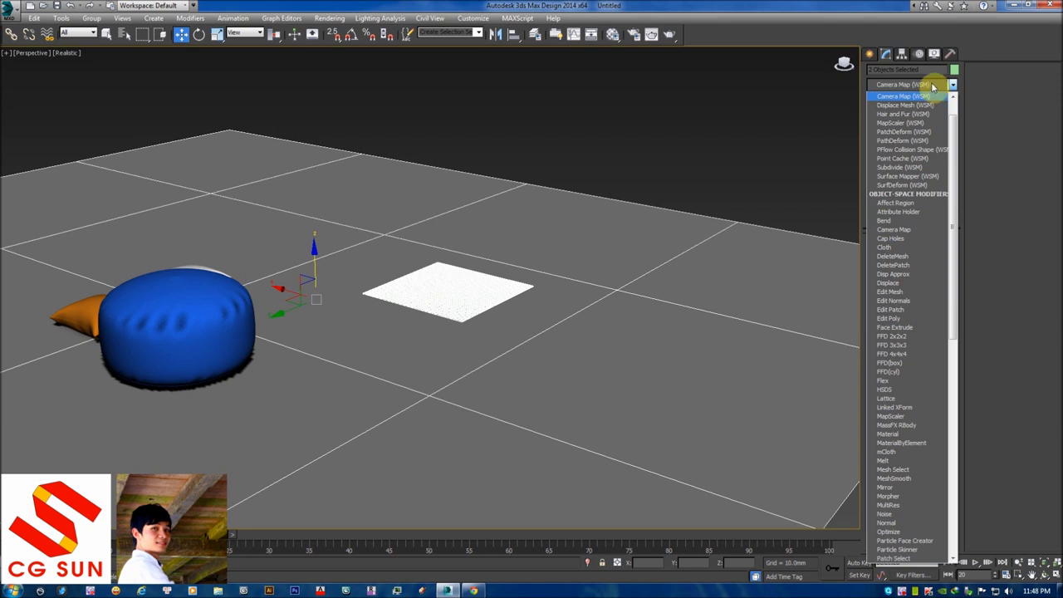
{"action": "key", "text": "c"}
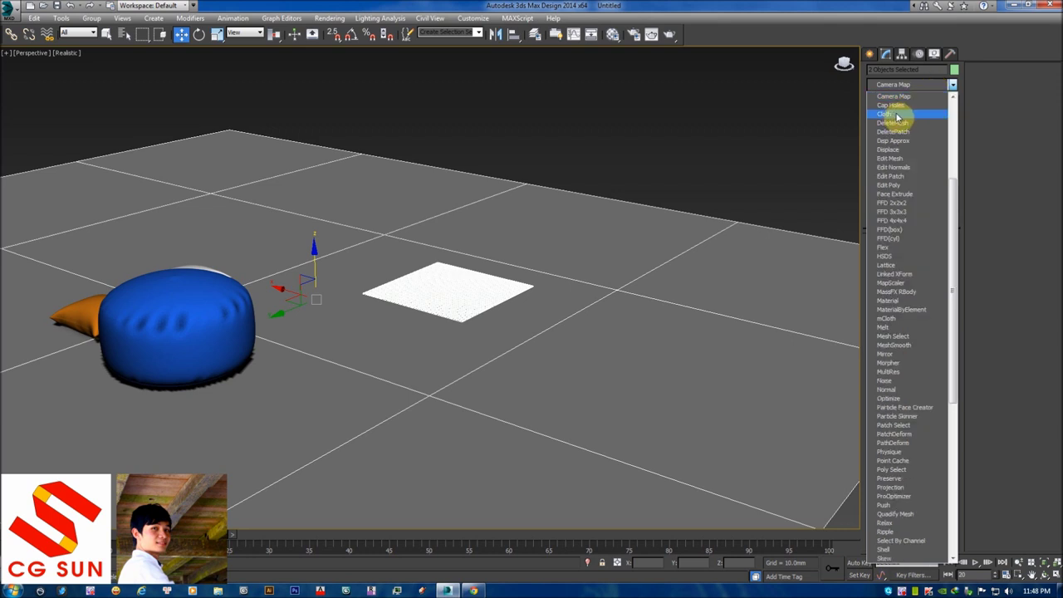
{"action": "left_click", "coordinate": [897, 114]}
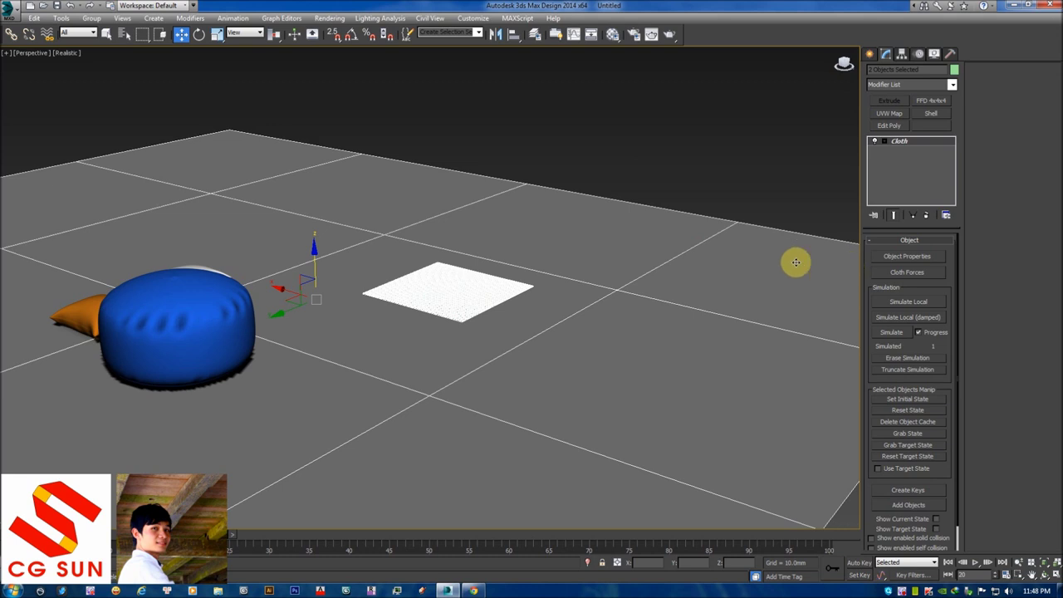
{"action": "middle_click_drag", "start_coordinate": [554, 322], "coordinate": [541, 344]}
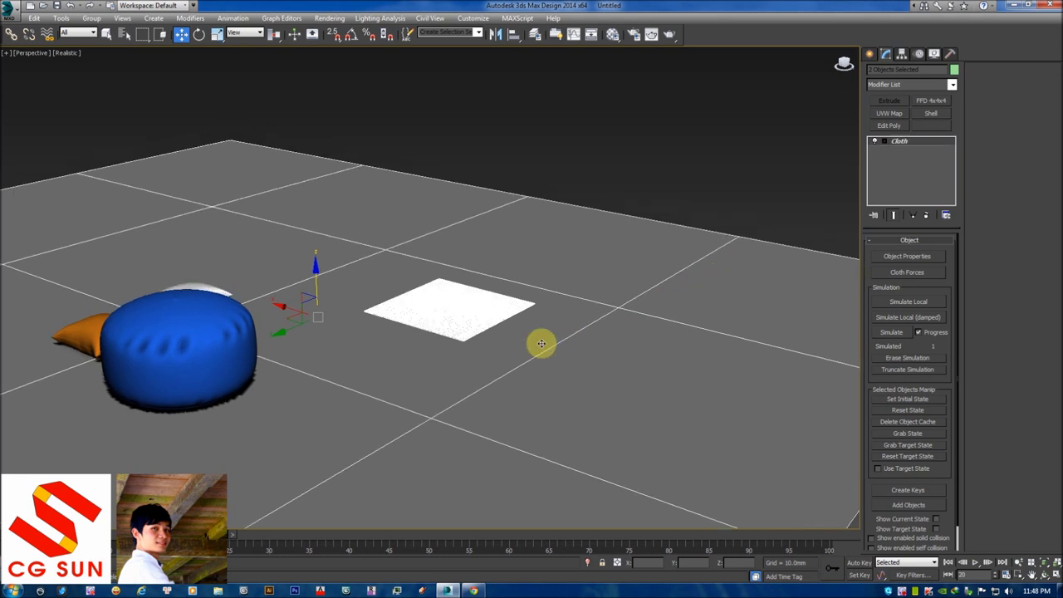
{"action": "scroll", "coordinate": [437, 336], "scroll_direction": "up", "scroll_amount": 2}
{"action": "scroll", "coordinate": [435, 347], "scroll_direction": "up", "scroll_amount": 2}
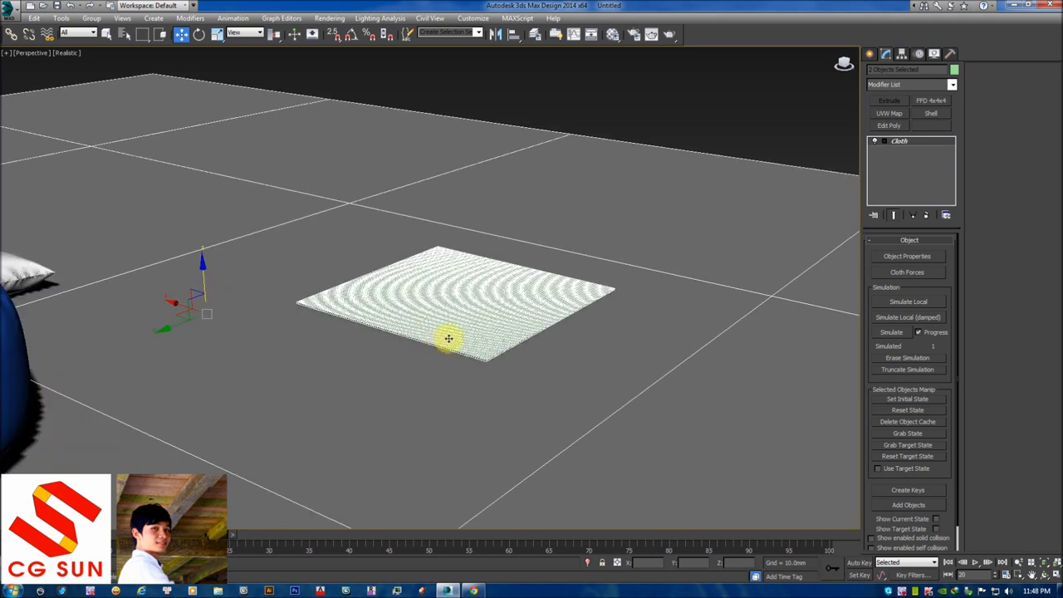
{"action": "middle_click_drag", "start_coordinate": [446, 337], "coordinate": [643, 315]}
{"action": "mouse_move", "coordinate": [194, 353]}
{"action": "middle_mouse_down", "text": "alt"}
{"action": "mouse_move", "coordinate": [466, 295]}
{"action": "mouse_move", "coordinate": [673, 322]}
{"action": "middle_mouse_up", "text": "alt"}
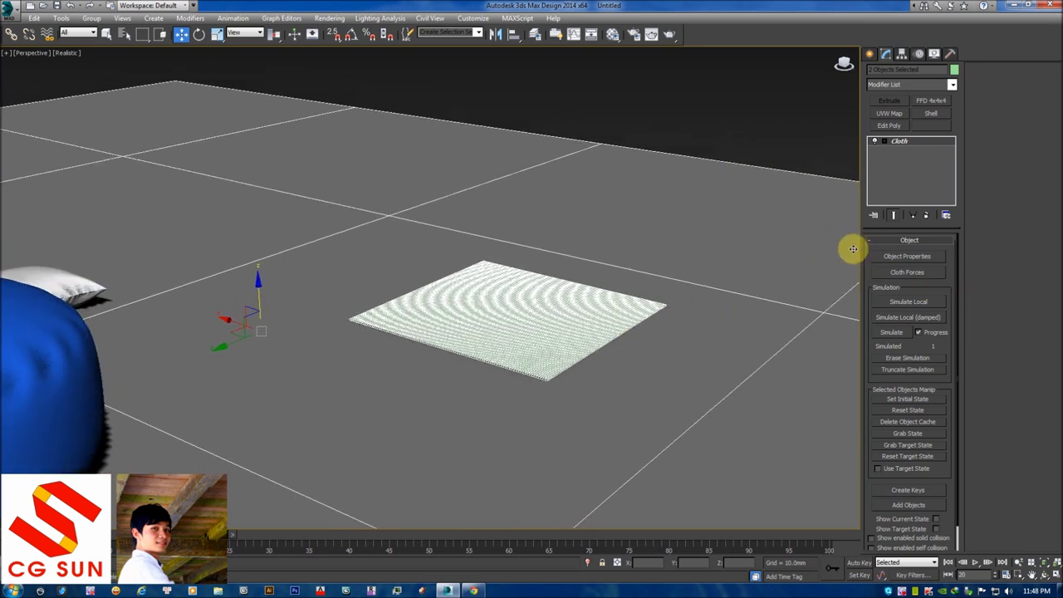
{"action": "left_click", "coordinate": [729, 128]}
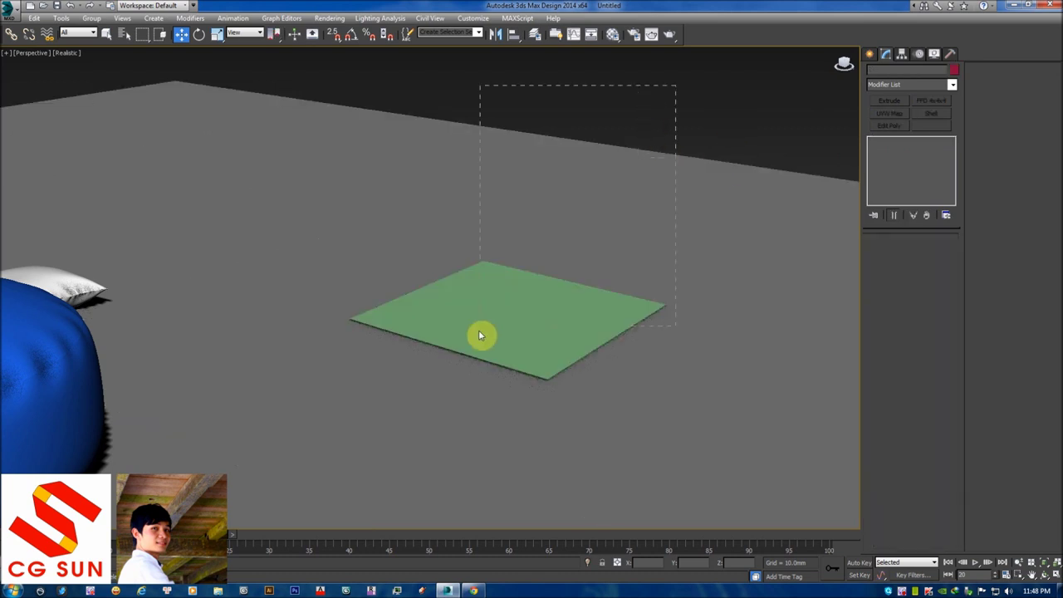
{"action": "left_click", "coordinate": [480, 336]}
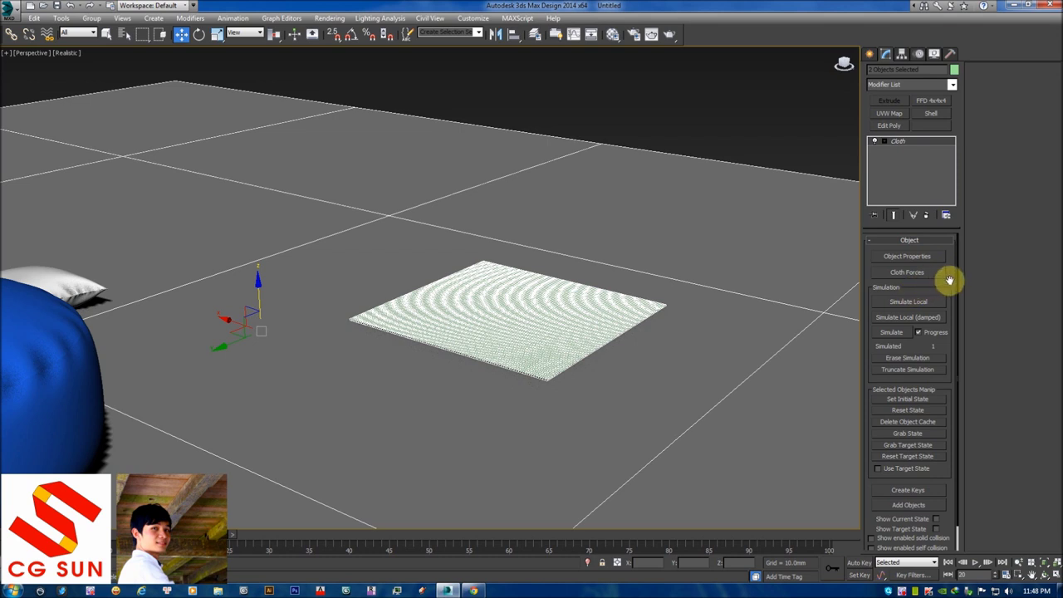
{"action": "scroll", "coordinate": [949, 279], "scroll_direction": "down", "scroll_amount": 1}
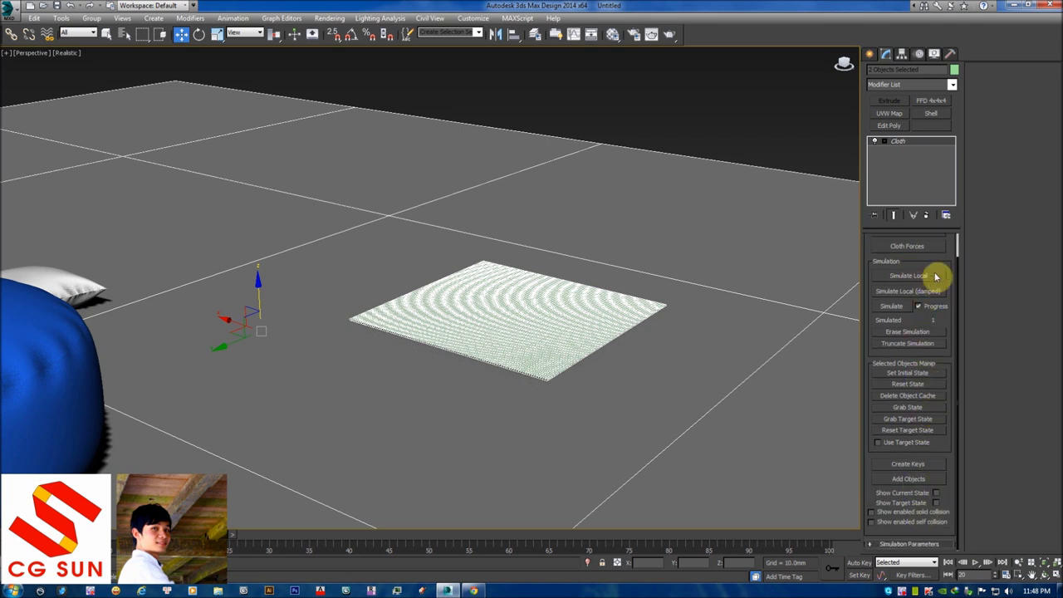
{"action": "scroll", "coordinate": [949, 249], "scroll_direction": "up", "scroll_amount": 1}
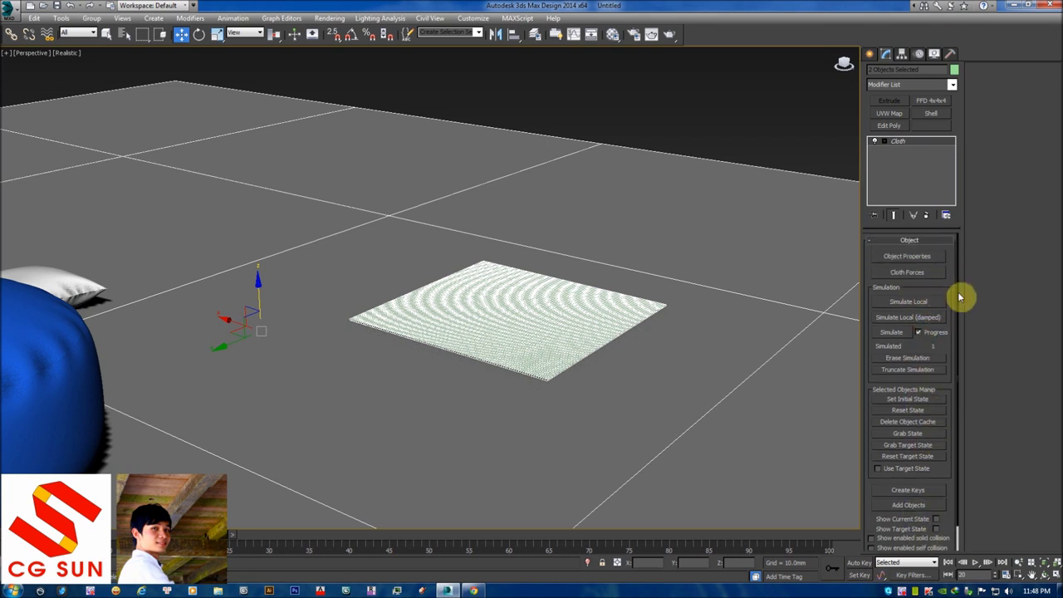
{"action": "left_click", "coordinate": [909, 257]}
- In Object Properties, pick the floor plane 'nen nha' from the simulation objects list
{"action": "left_click_drag", "start_coordinate": [486, 100], "coordinate": [734, 128]}
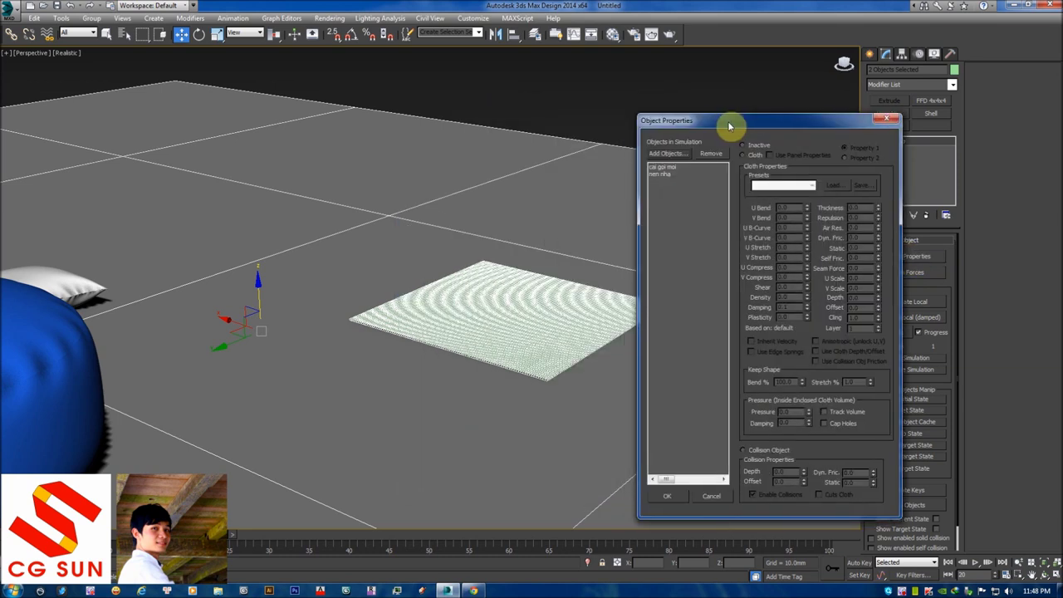
{"action": "left_click", "coordinate": [657, 173]}
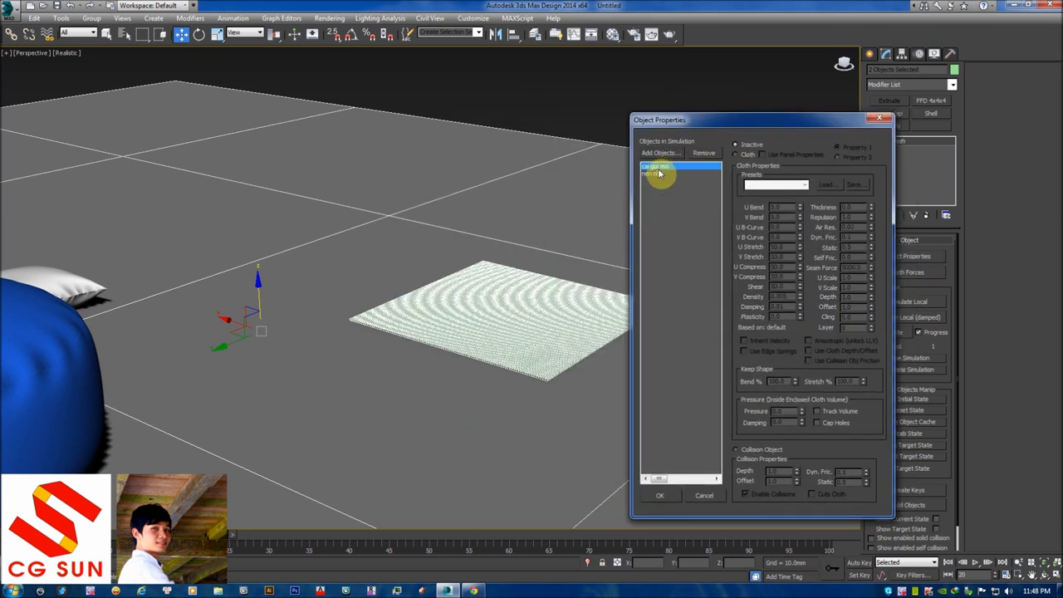
{"action": "left_click", "coordinate": [661, 167]}
{"action": "left_click", "coordinate": [654, 174]}
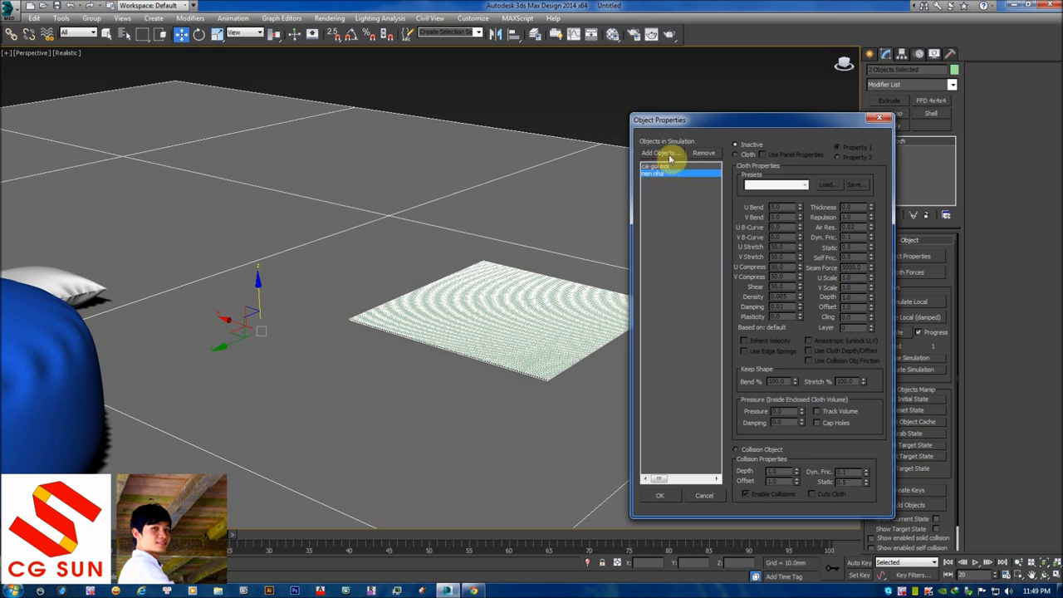
{"action": "left_click_drag", "start_coordinate": [686, 122], "coordinate": [655, 123]}
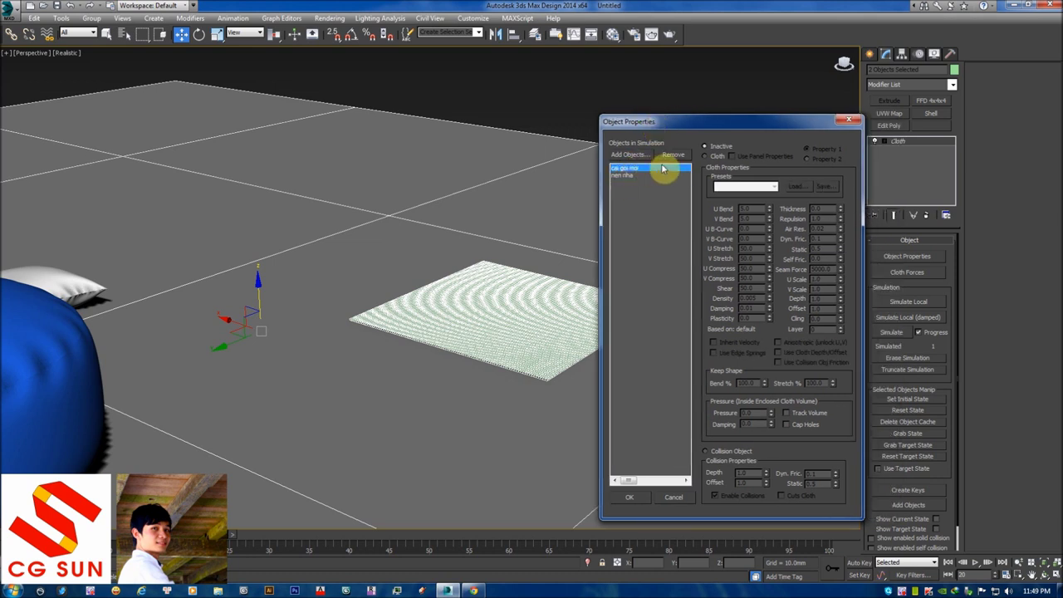
{"action": "left_click", "coordinate": [629, 174]}
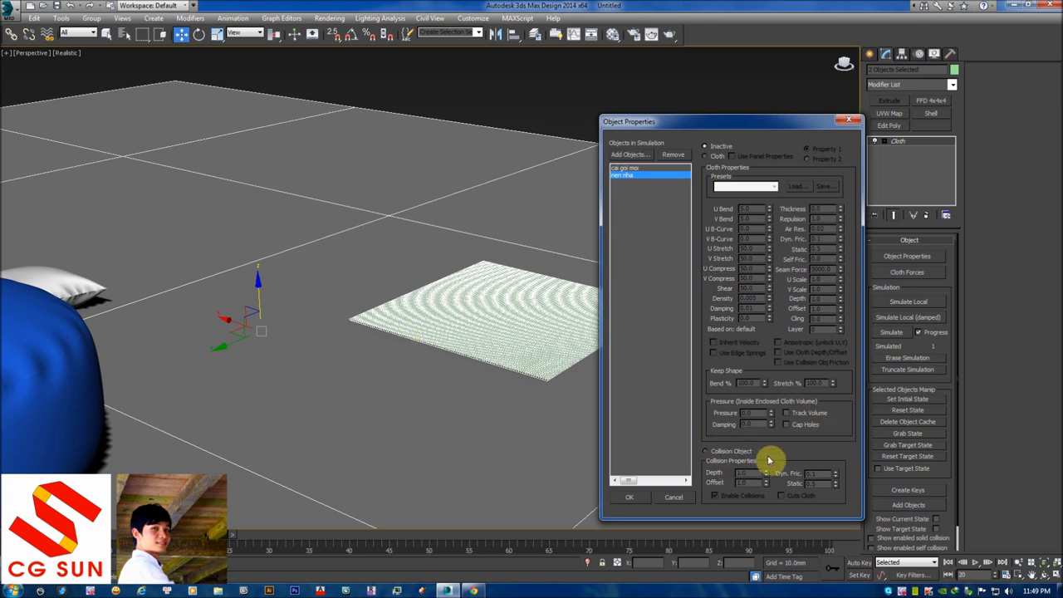
- Make 'nen nha' a Collision Object and raise its static friction from 0.5 to 1
{"action": "left_click", "coordinate": [728, 454]}
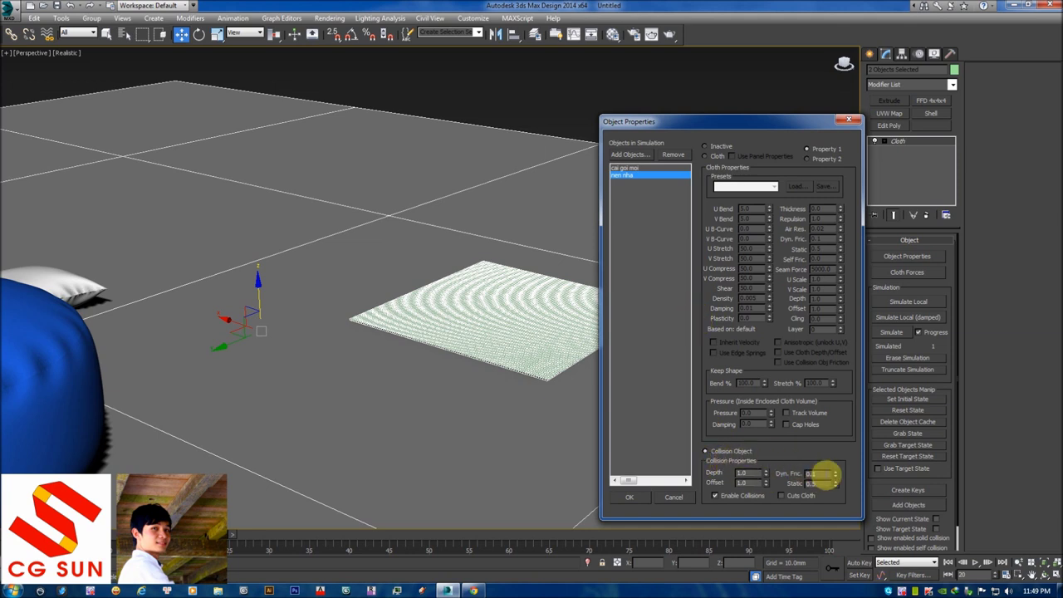
{"action": "double_click", "coordinate": [748, 473]}
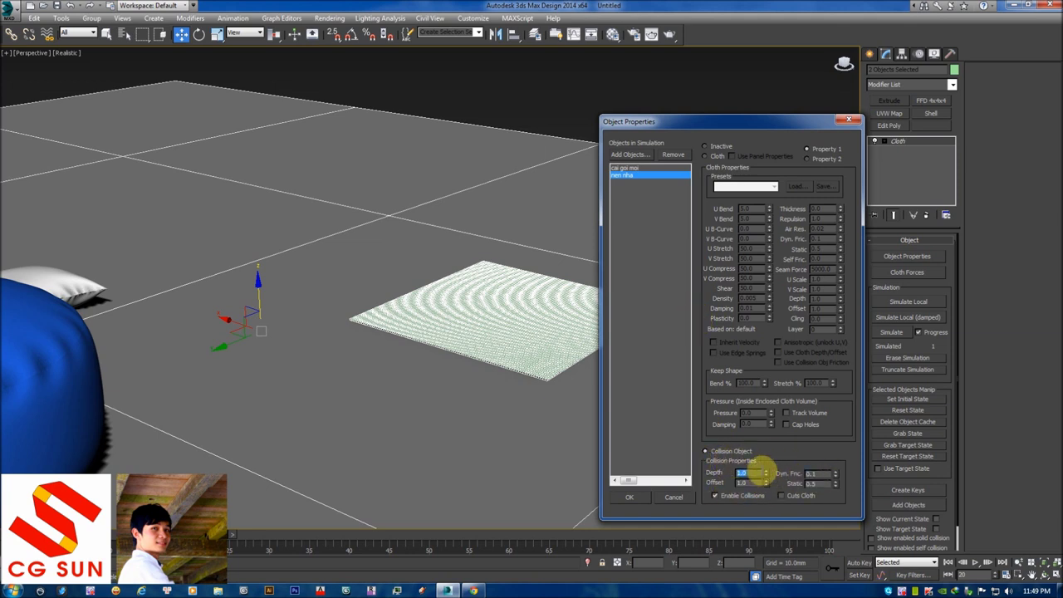
{"action": "double_click", "coordinate": [815, 483]}
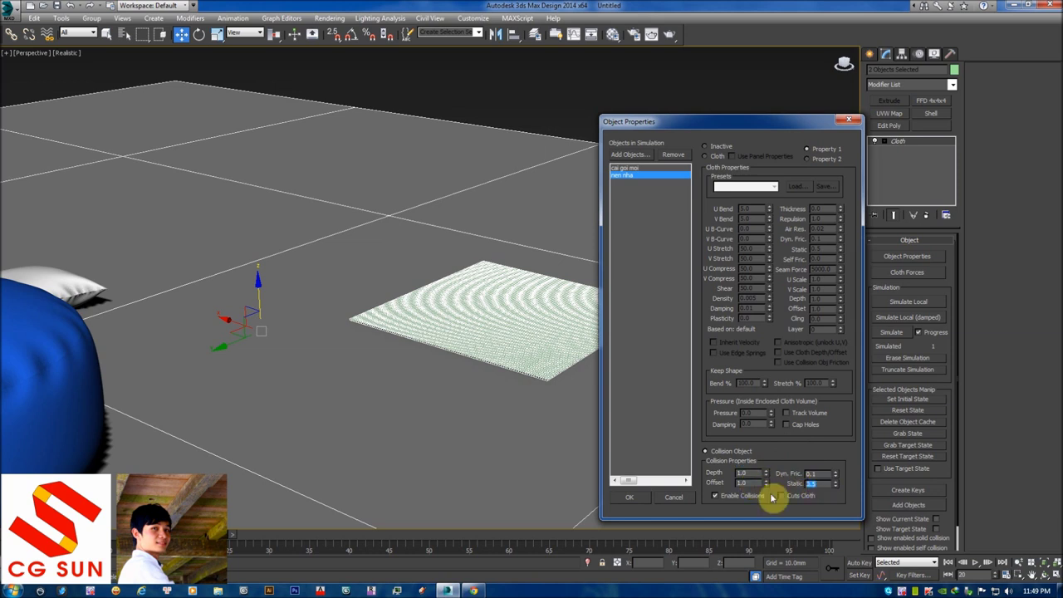
{"action": "type", "text": "100"}
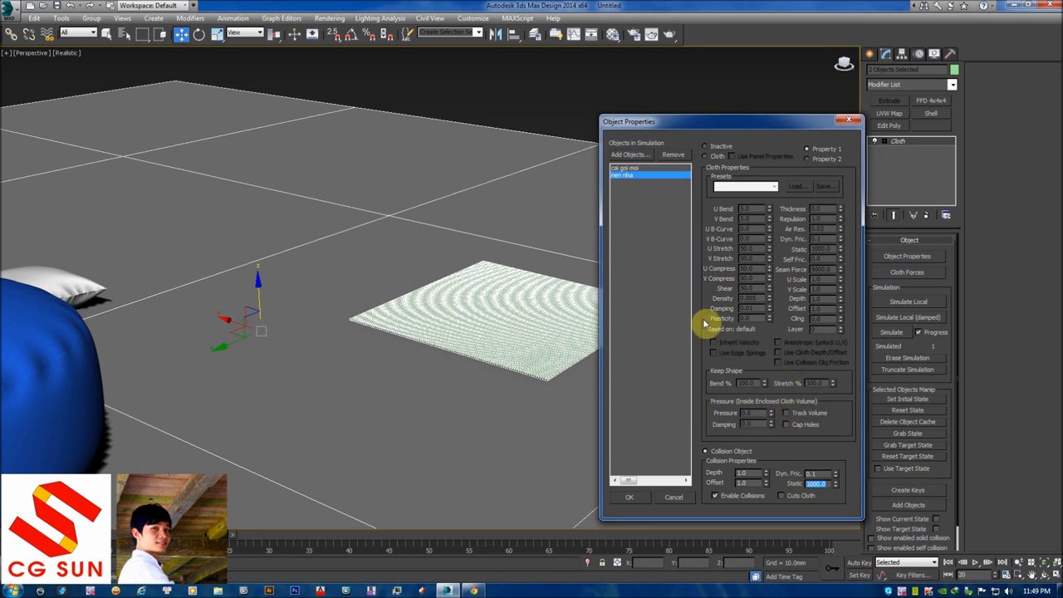
{"action": "left_click", "coordinate": [628, 169]}
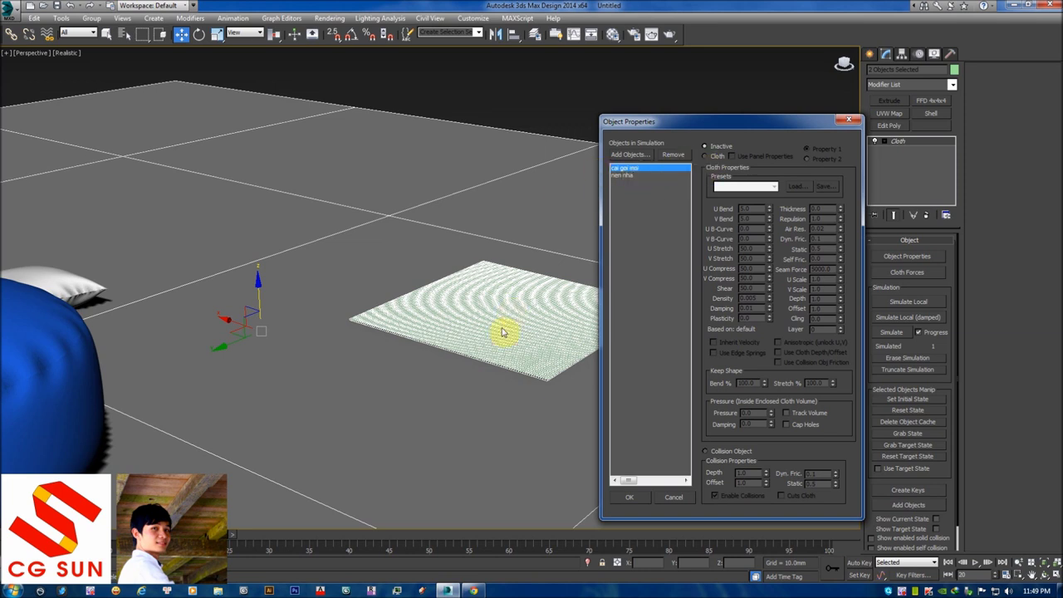
- Set 'cai goi moi' as a Cloth object, browsing the presets without choosing one
{"action": "left_click", "coordinate": [706, 156]}
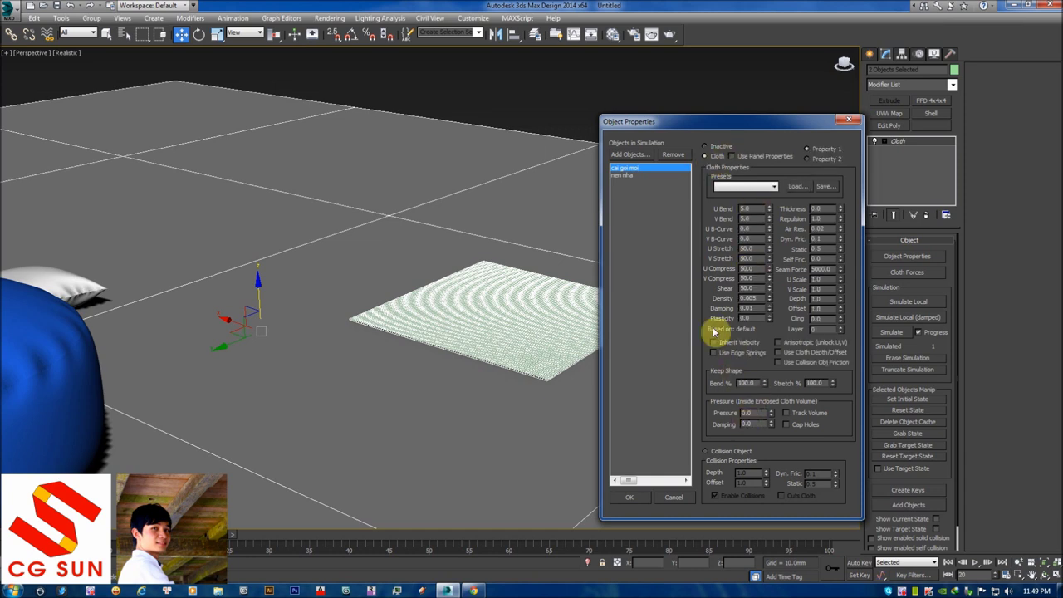
{"action": "left_click", "coordinate": [756, 190]}
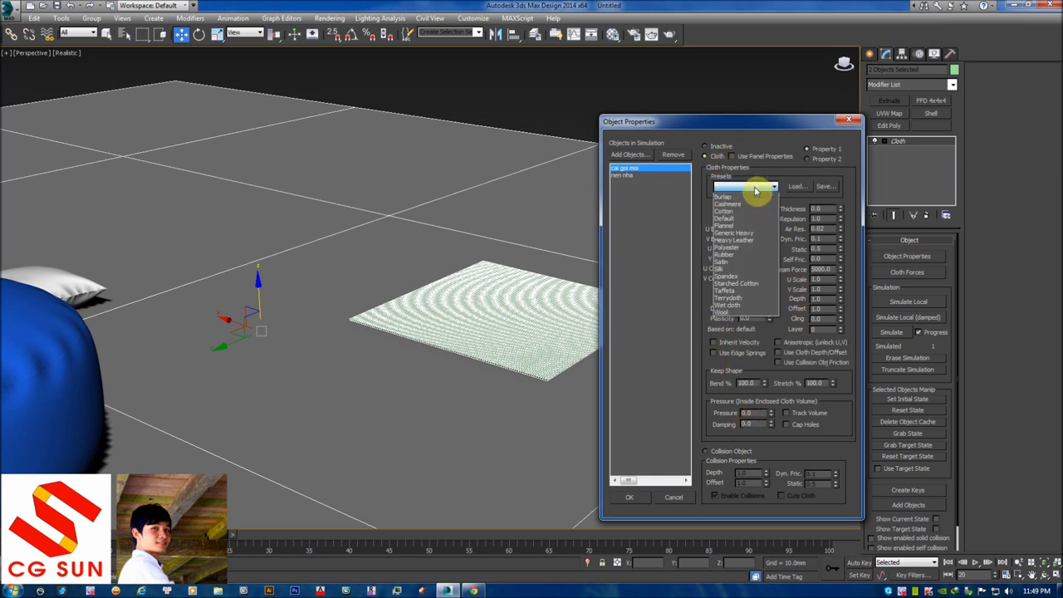
{"action": "left_click", "coordinate": [797, 166]}
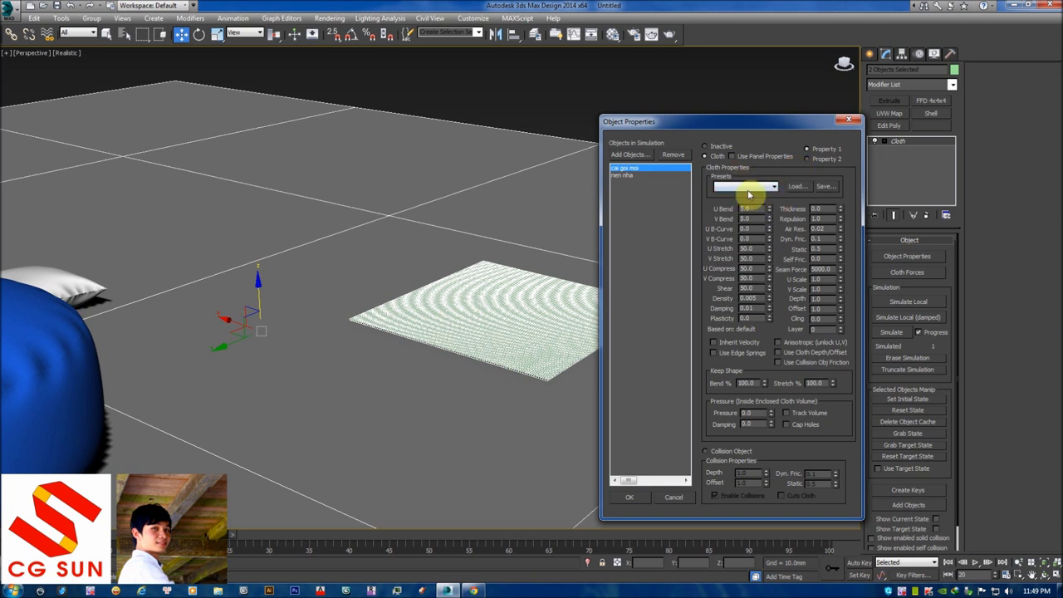
{"action": "left_click", "coordinate": [743, 188]}
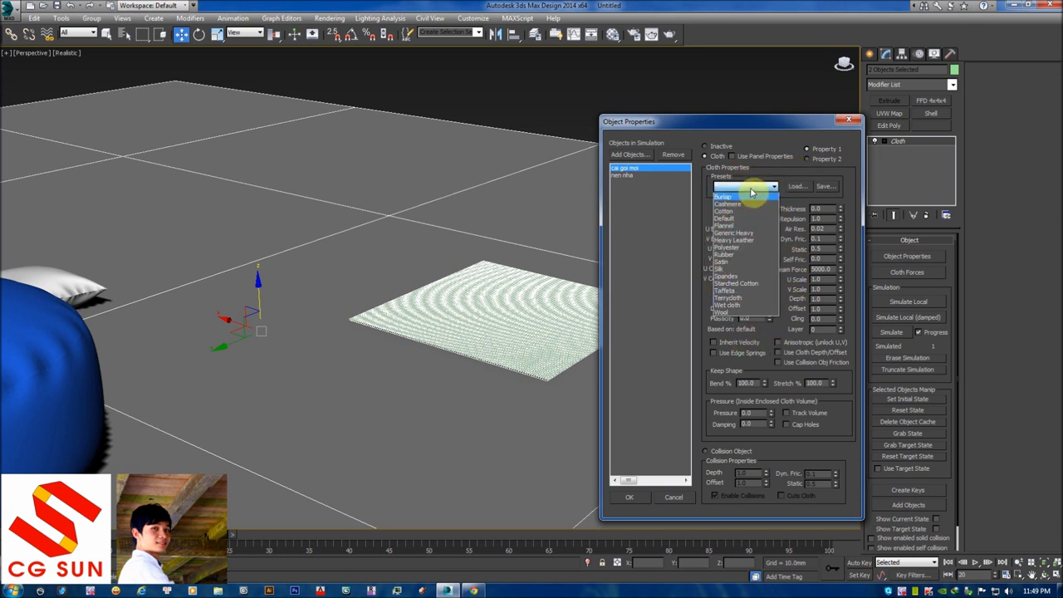
{"action": "left_click", "coordinate": [758, 190]}
{"action": "left_click", "coordinate": [755, 191]}
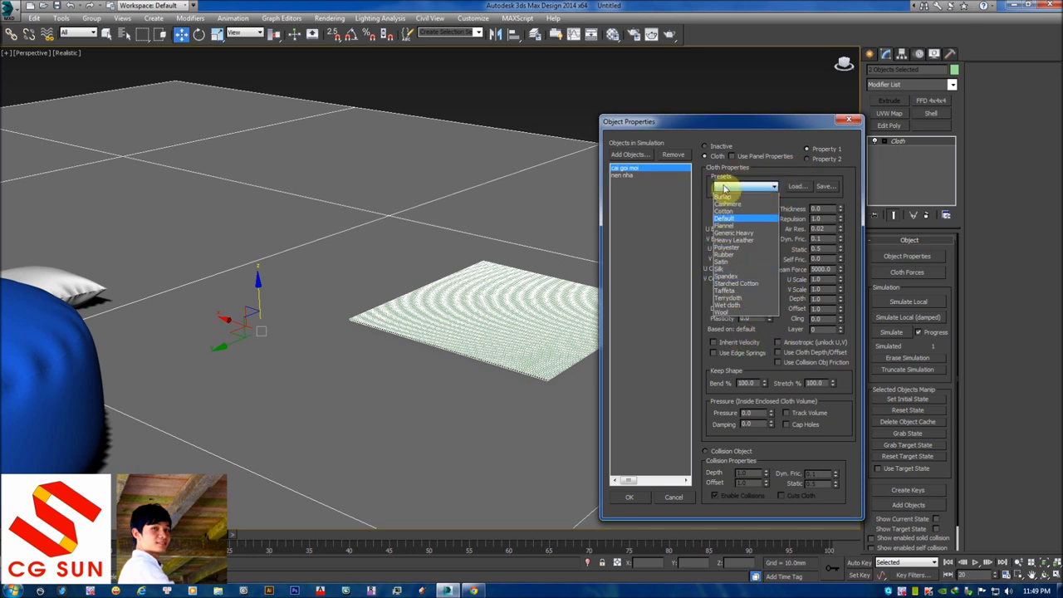
{"action": "left_click", "coordinate": [770, 181]}
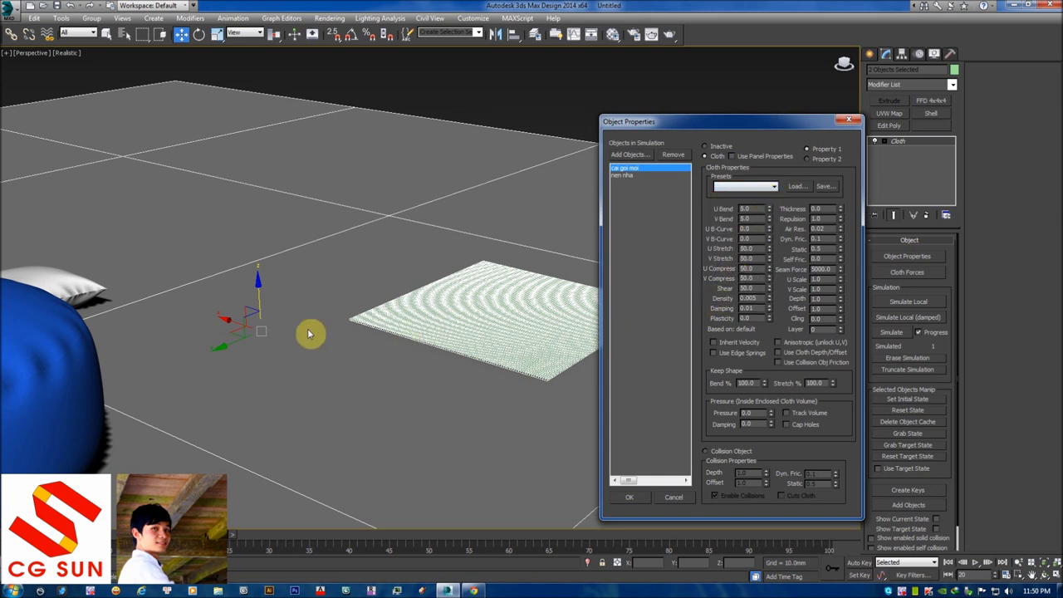
- Enable inflating Pressure on the pillow cloth, starting at 1.0
{"action": "left_click", "coordinate": [747, 412]}
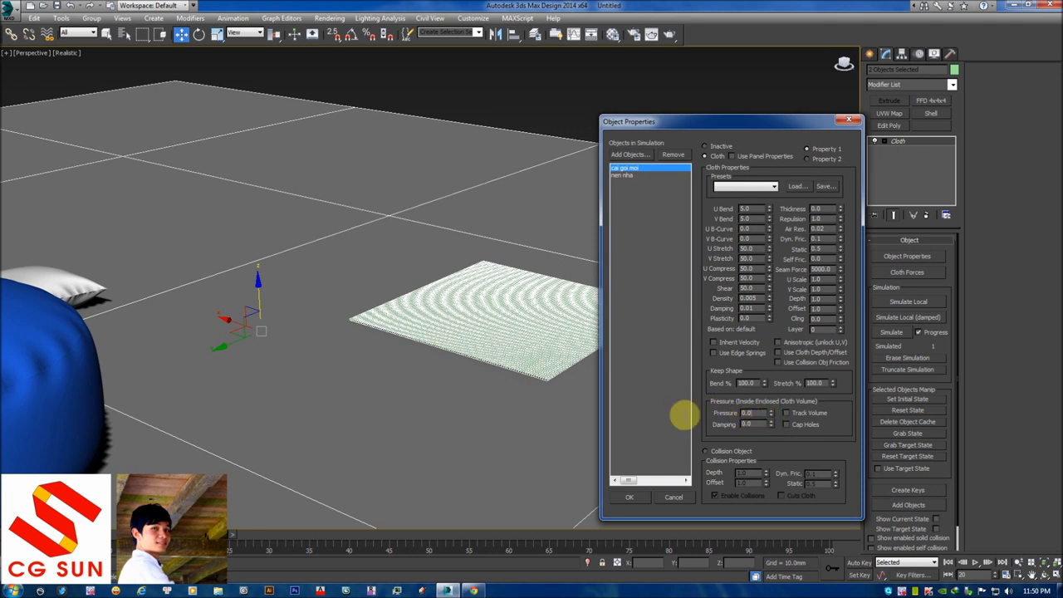
{"action": "left_click", "coordinate": [748, 424]}
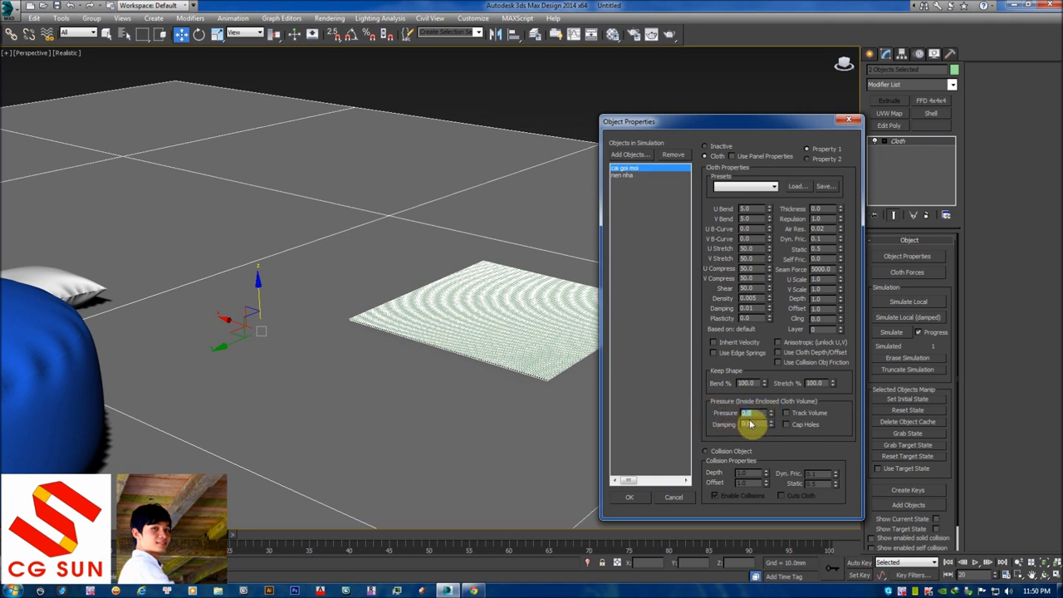
{"action": "left_click", "coordinate": [748, 413]}
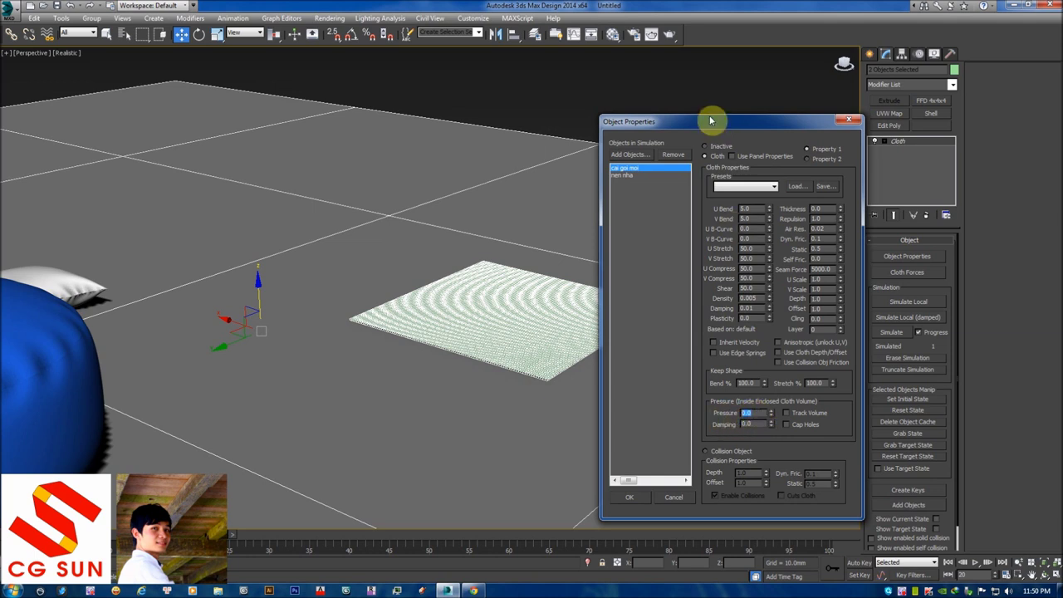
{"action": "left_click_drag", "start_coordinate": [719, 123], "coordinate": [745, 106]}
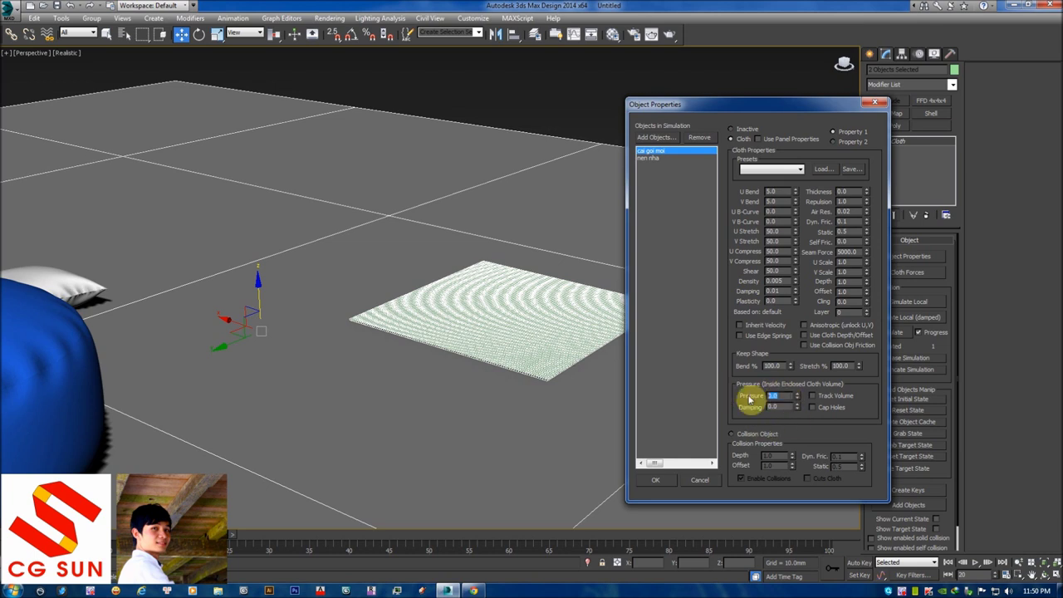
- Set the pillow cloth's Pressure to 80 with pressure damping 0.0
{"action": "double_click", "coordinate": [771, 397]}
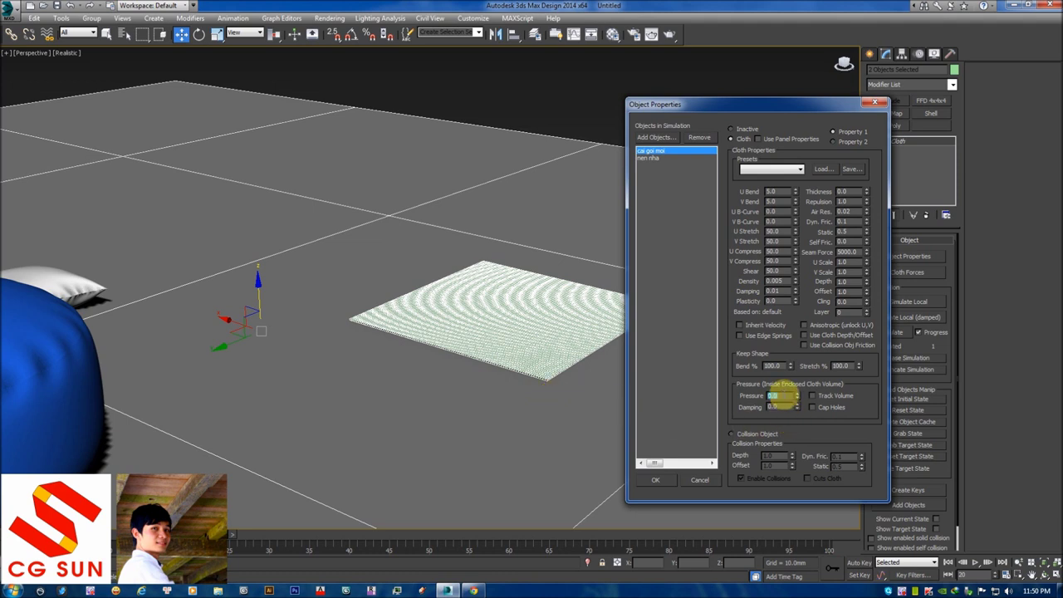
{"action": "type", "text": "2"}
{"action": "key", "text": "Return"}
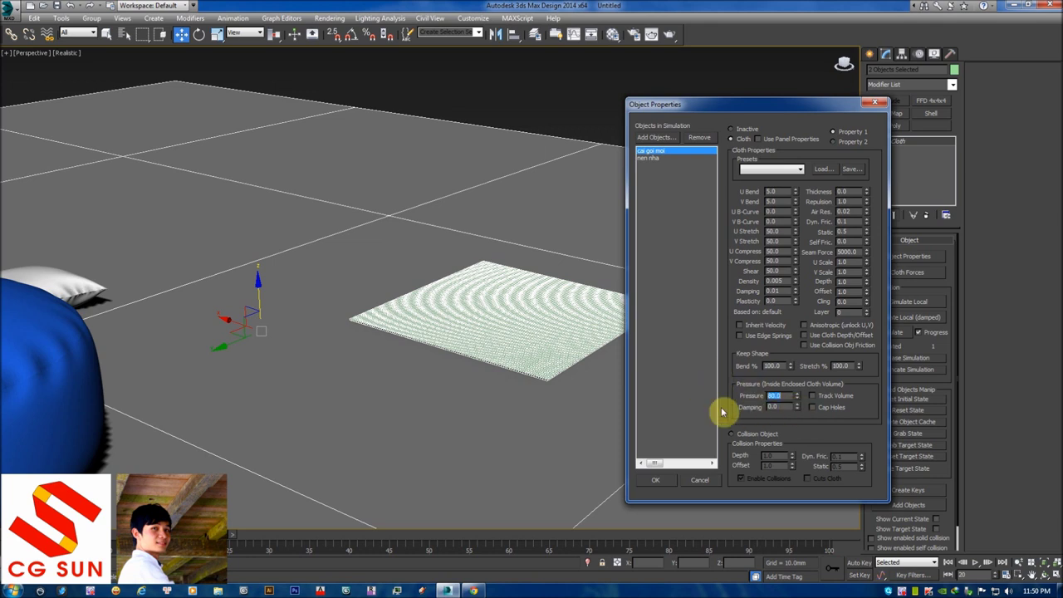
{"action": "key", "text": "Tab"}
{"action": "type", "text": "2"}
{"action": "key", "text": "Return"}
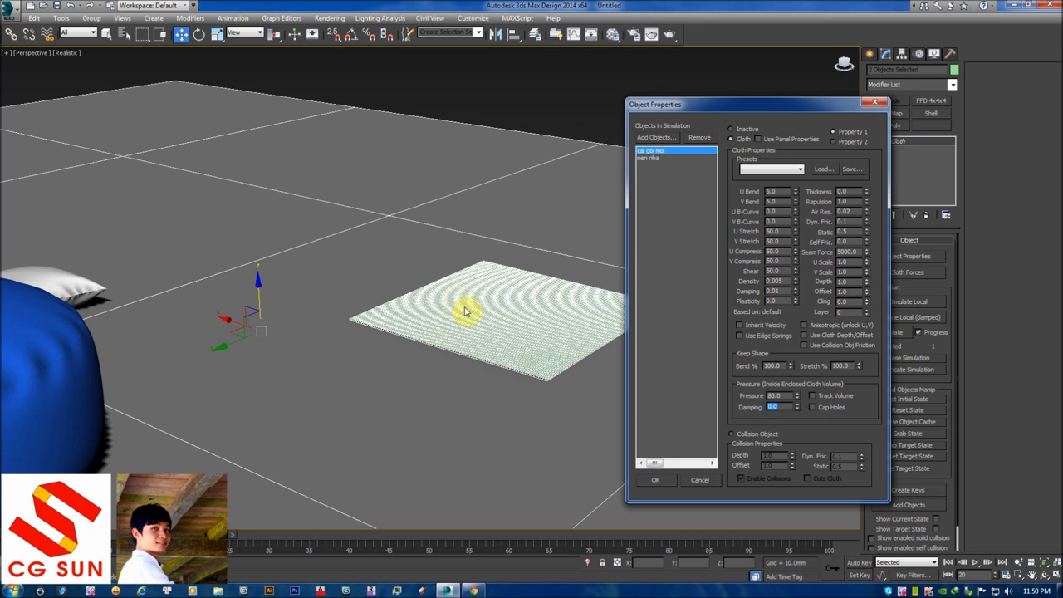
{"action": "left_click_drag", "start_coordinate": [796, 407], "coordinate": [802, 340]}
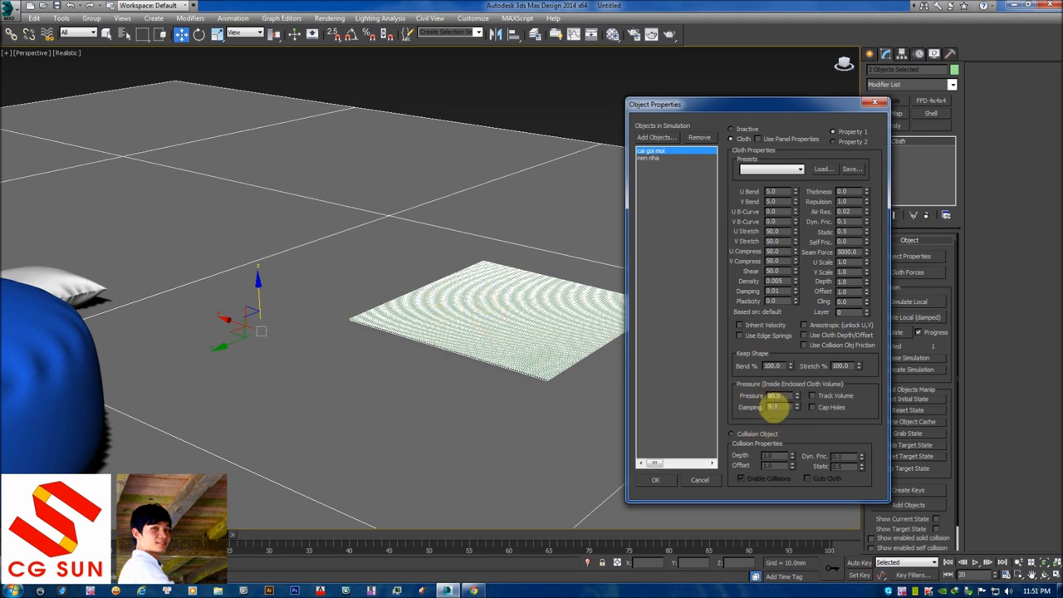
{"action": "left_click_drag", "start_coordinate": [774, 405], "coordinate": [732, 408]}
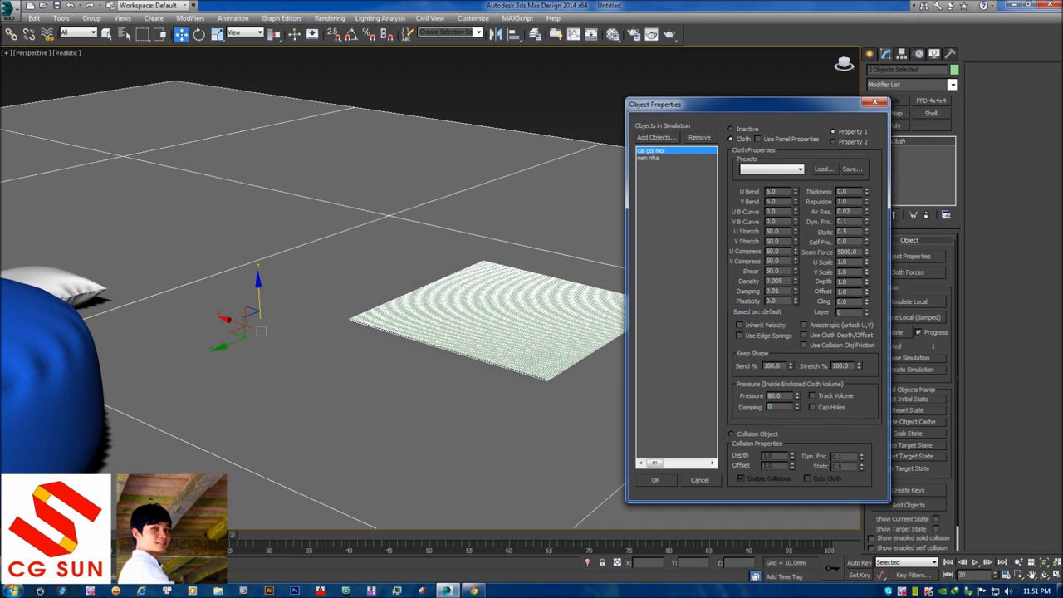
- Confirm 'nen nha' remains a Collision Object, reselect the pillow, and apply the settings
{"action": "left_click", "coordinate": [651, 157]}
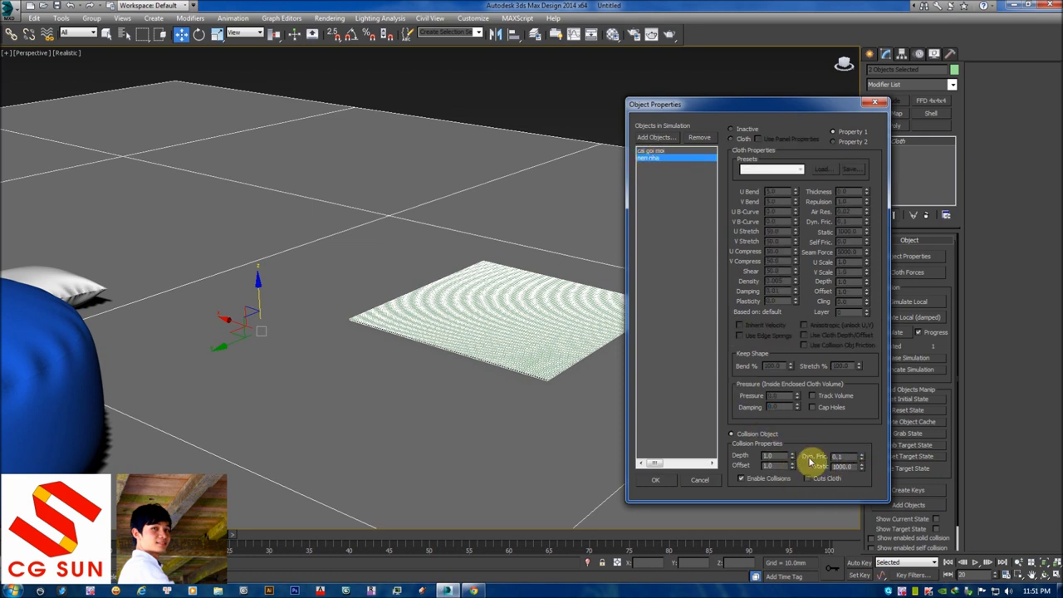
{"action": "left_click", "coordinate": [650, 152]}
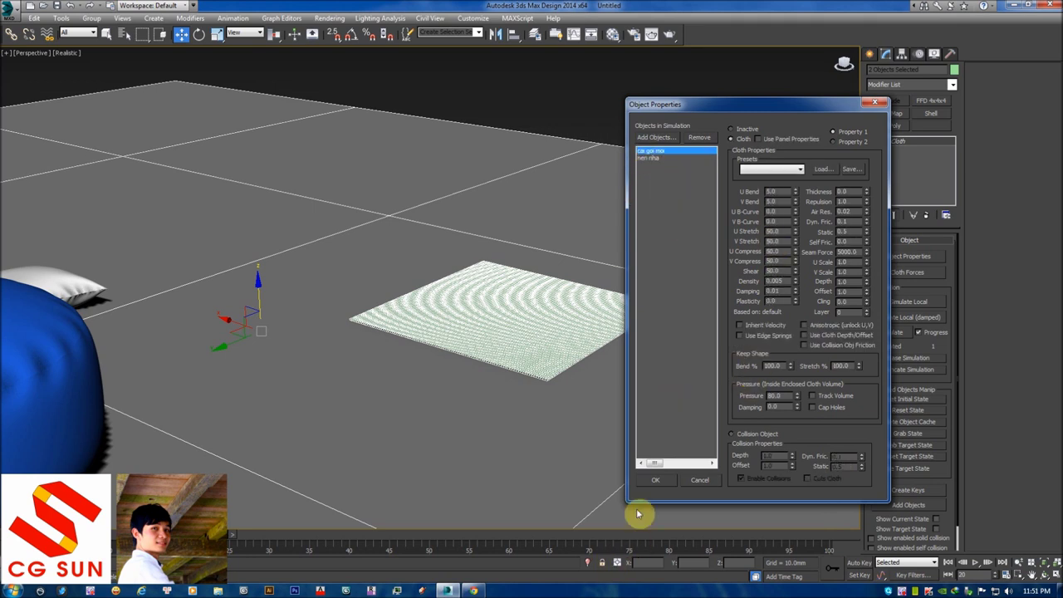
{"action": "left_click", "coordinate": [655, 479]}
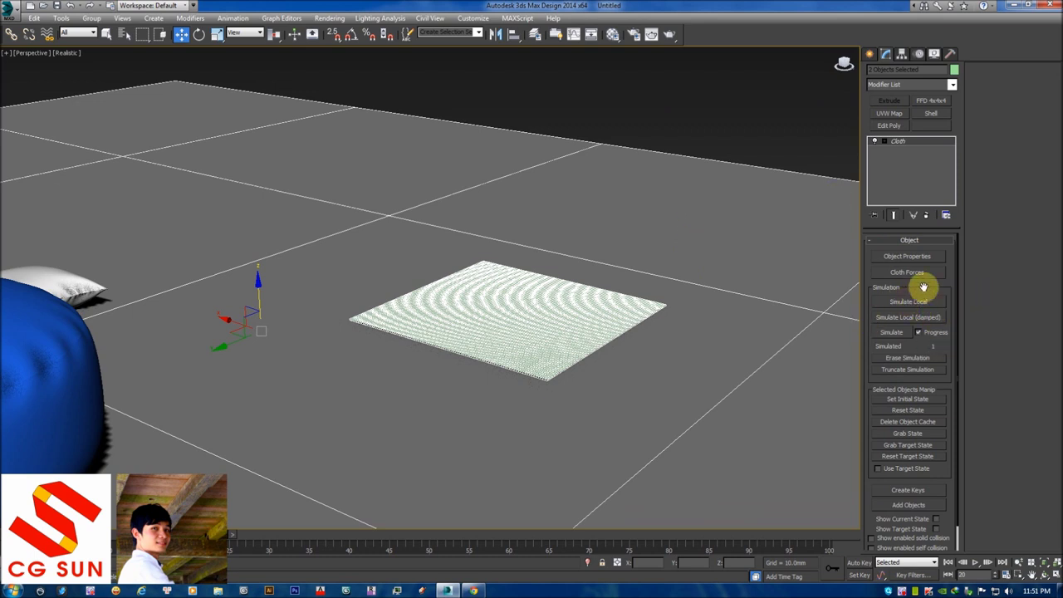
- Zoom, pan and orbit around the inflated green cloth to inspect the pillow
{"action": "scroll", "coordinate": [911, 283], "scroll_direction": "down", "scroll_amount": 1}
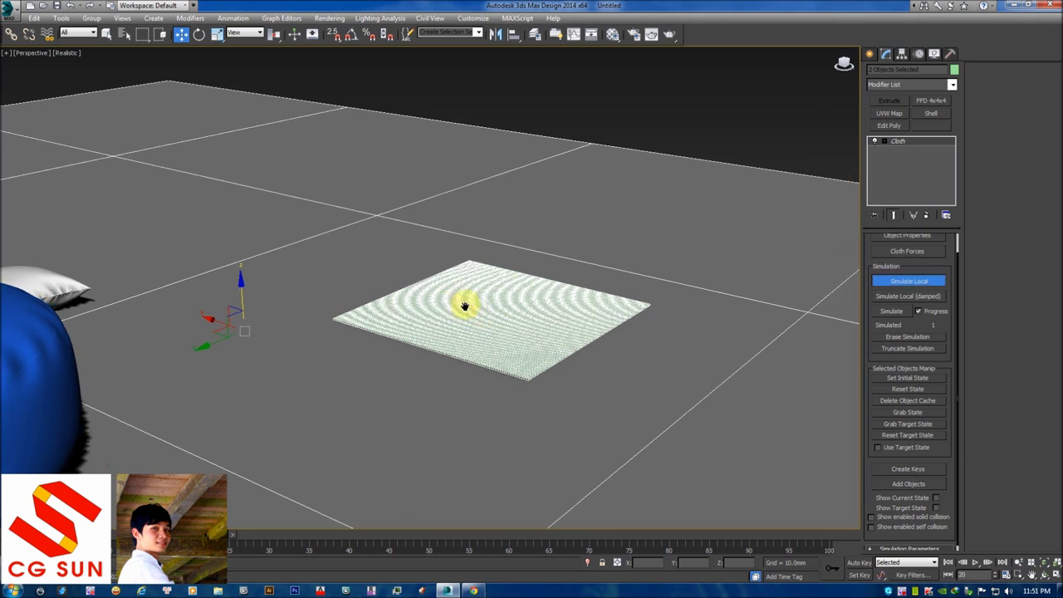
{"action": "scroll", "coordinate": [486, 315], "scroll_direction": "up", "scroll_amount": 3}
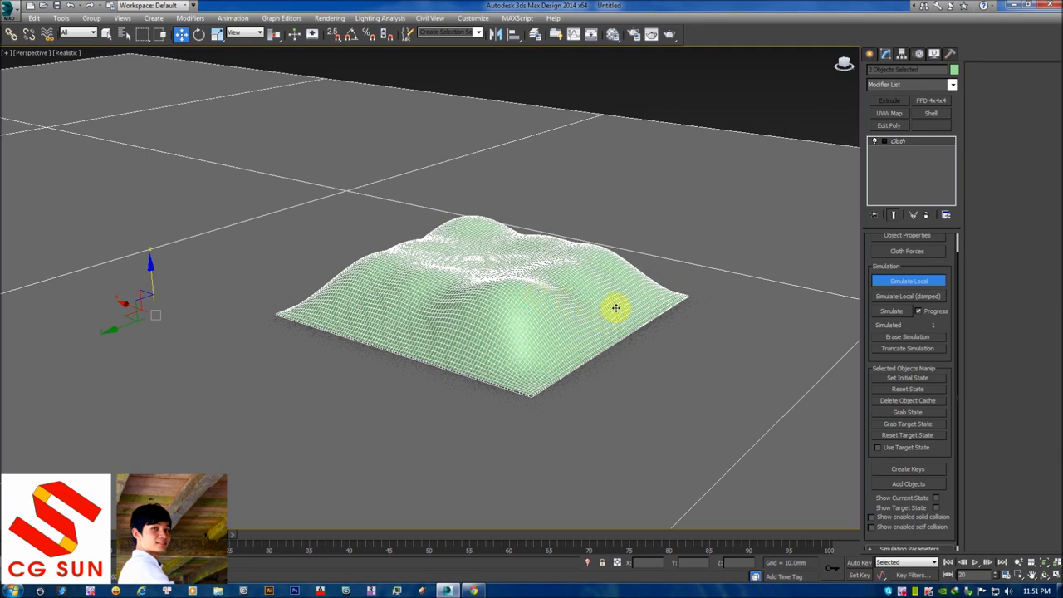
{"action": "middle_click_drag", "start_coordinate": [616, 309], "coordinate": [606, 253]}
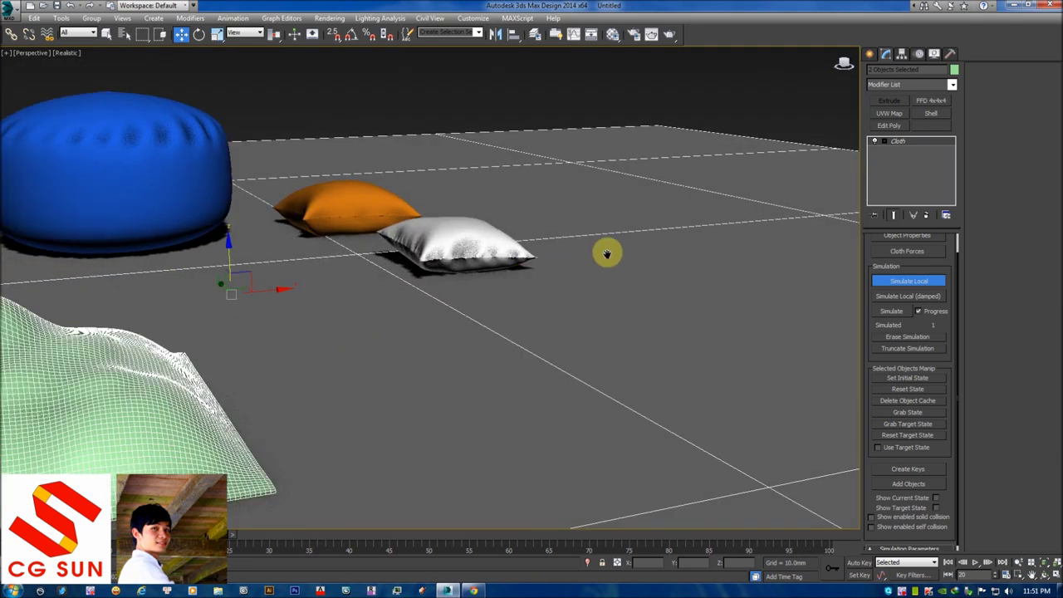
{"action": "scroll", "coordinate": [607, 253], "scroll_direction": "down", "scroll_amount": 10}
{"action": "scroll", "coordinate": [415, 332], "scroll_direction": "up", "scroll_amount": 5}
{"action": "scroll", "coordinate": [368, 338], "scroll_direction": "up", "scroll_amount": 3}
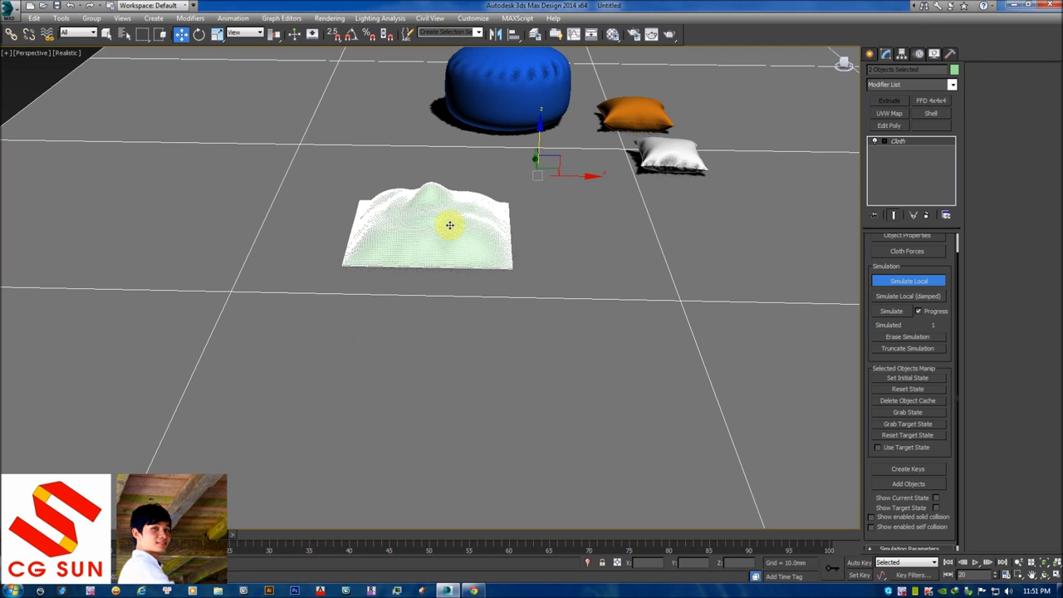
{"action": "scroll", "coordinate": [449, 225], "scroll_direction": "up", "scroll_amount": 3}
{"action": "mouse_move", "coordinate": [472, 235]}
{"action": "middle_mouse_down", "text": "alt"}
{"action": "mouse_move", "coordinate": [534, 250]}
{"action": "mouse_move", "coordinate": [562, 230]}
{"action": "mouse_move", "coordinate": [385, 233]}
{"action": "mouse_move", "coordinate": [441, 235]}
{"action": "mouse_move", "coordinate": [463, 224]}
{"action": "mouse_move", "coordinate": [506, 167]}
{"action": "mouse_move", "coordinate": [474, 273]}
{"action": "mouse_move", "coordinate": [482, 279]}
{"action": "mouse_move", "coordinate": [470, 278]}
{"action": "middle_mouse_up", "text": "alt"}
{"action": "scroll", "coordinate": [464, 286], "scroll_direction": "up", "scroll_amount": 2}
{"action": "middle_click_drag", "start_coordinate": [403, 258], "coordinate": [454, 285]}
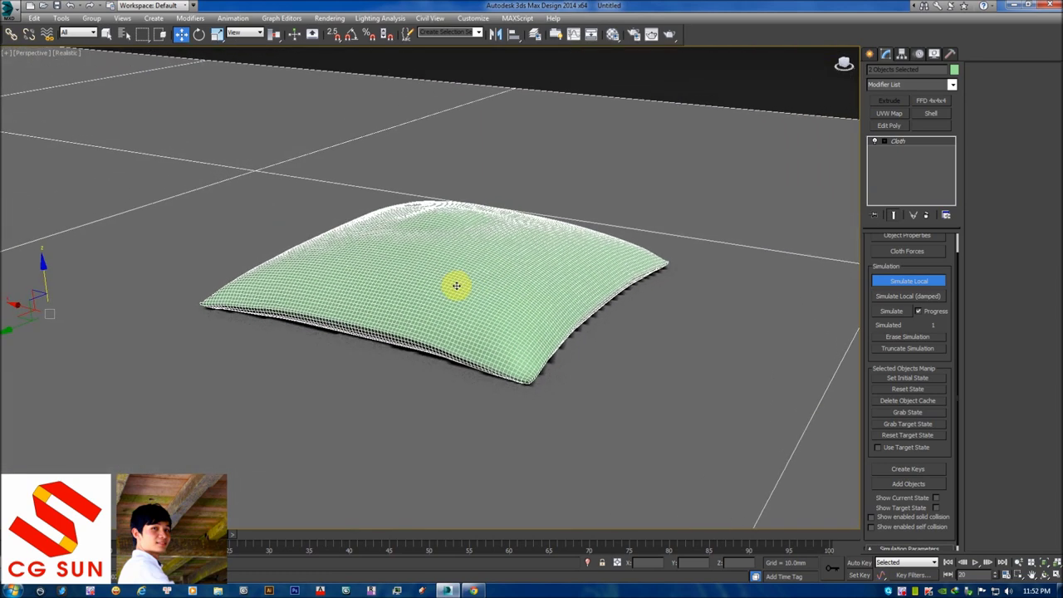
{"action": "scroll", "coordinate": [685, 87], "scroll_direction": "up", "scroll_amount": 2}
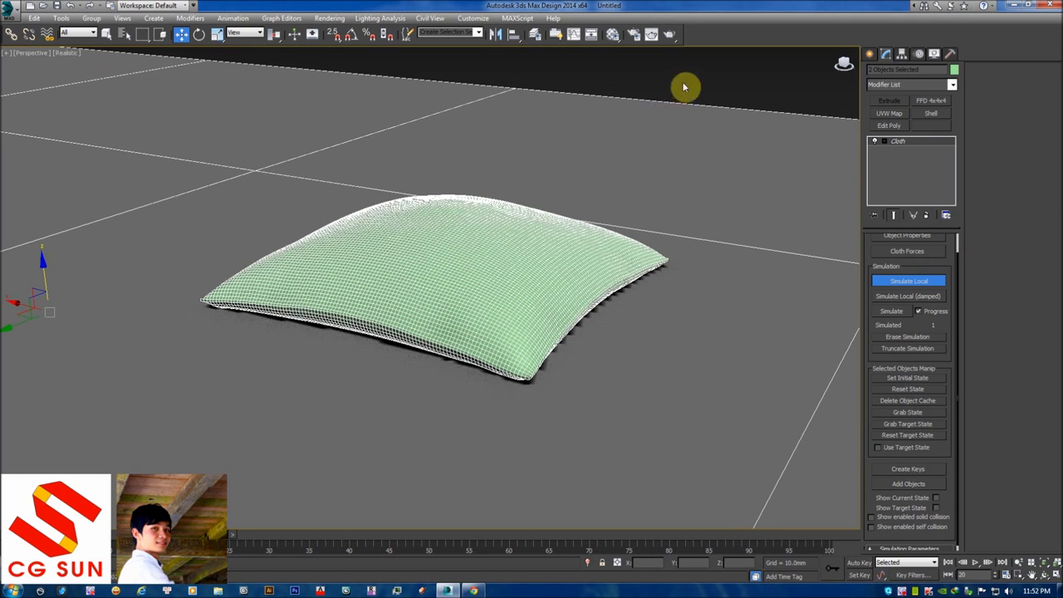
- Hide the ground grid with G and reframe the view on the deselected pillow
{"action": "left_click", "coordinate": [684, 87]}
{"action": "key", "text": "g"}
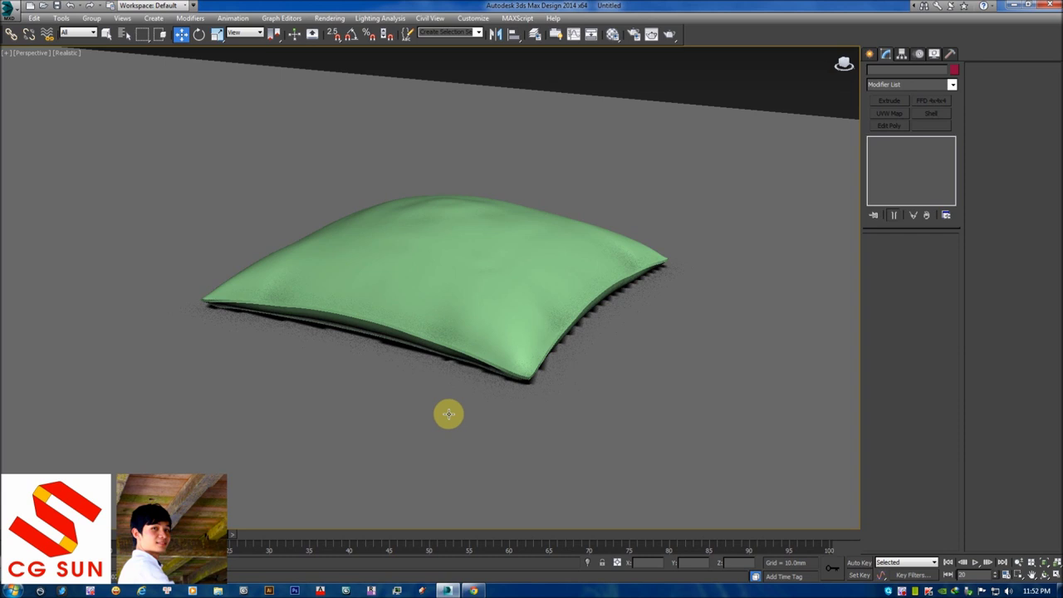
{"action": "left_click", "coordinate": [483, 269]}
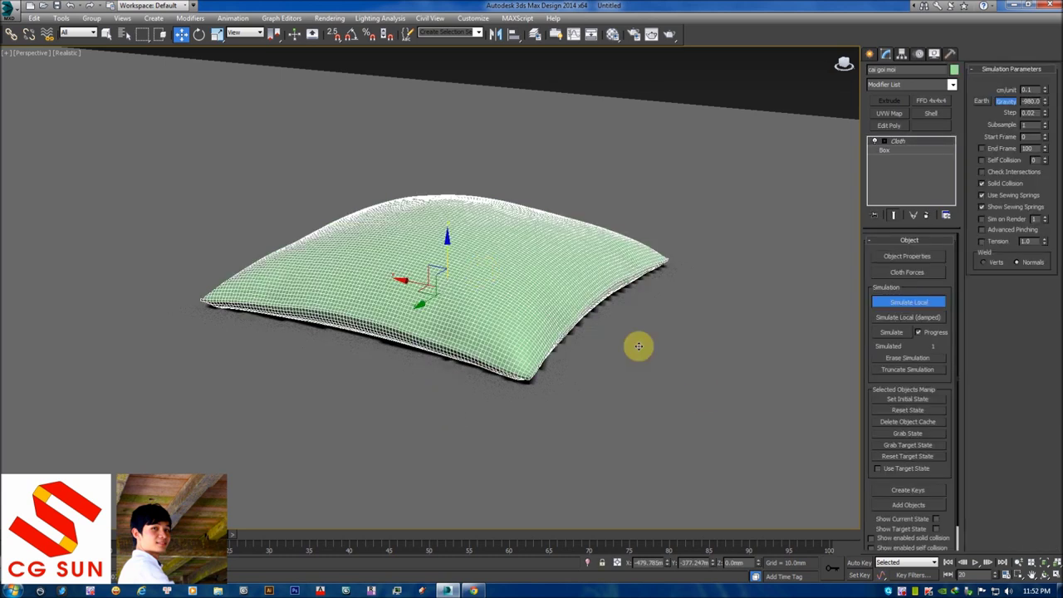
{"action": "left_click", "coordinate": [581, 78]}
{"action": "mouse_move", "coordinate": [501, 325]}
{"action": "middle_mouse_down"}
{"action": "mouse_move", "coordinate": [469, 352]}
{"action": "mouse_move", "coordinate": [484, 302]}
{"action": "middle_mouse_up"}
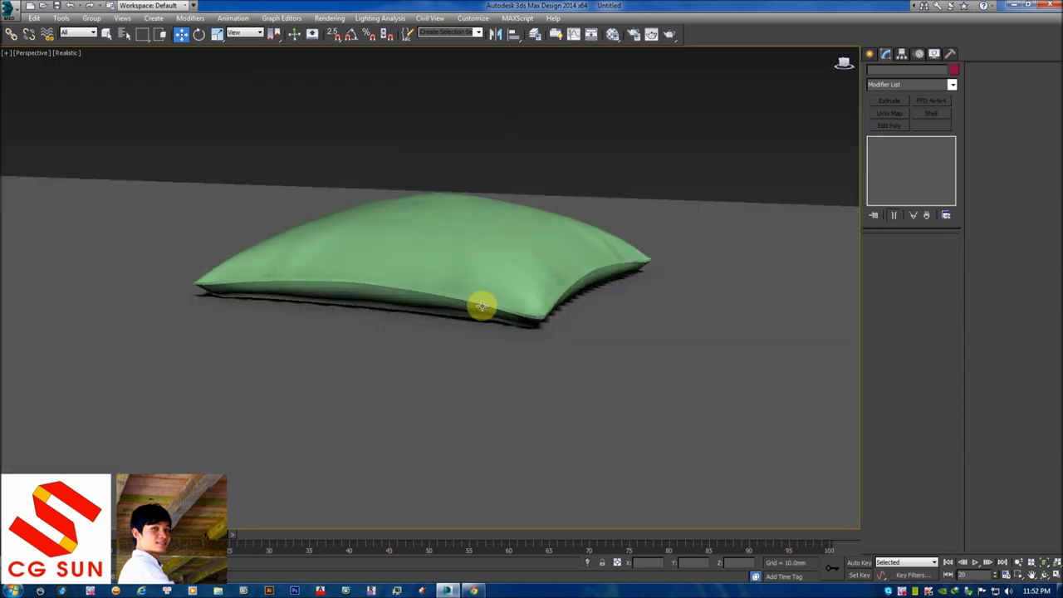
{"action": "key", "text": "shift+z"}
- Reselect the pillow cloth, briefly re-run the local simulation, then erase it so the sheet is flat
{"action": "left_click", "coordinate": [468, 305]}
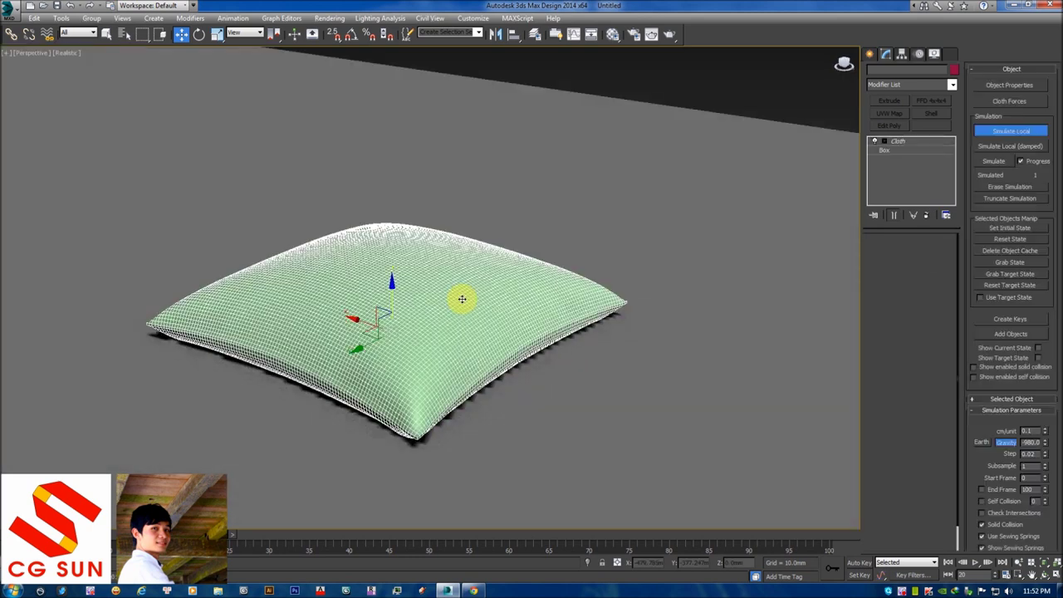
{"action": "left_click", "coordinate": [920, 304]}
{"action": "left_click", "coordinate": [916, 302]}
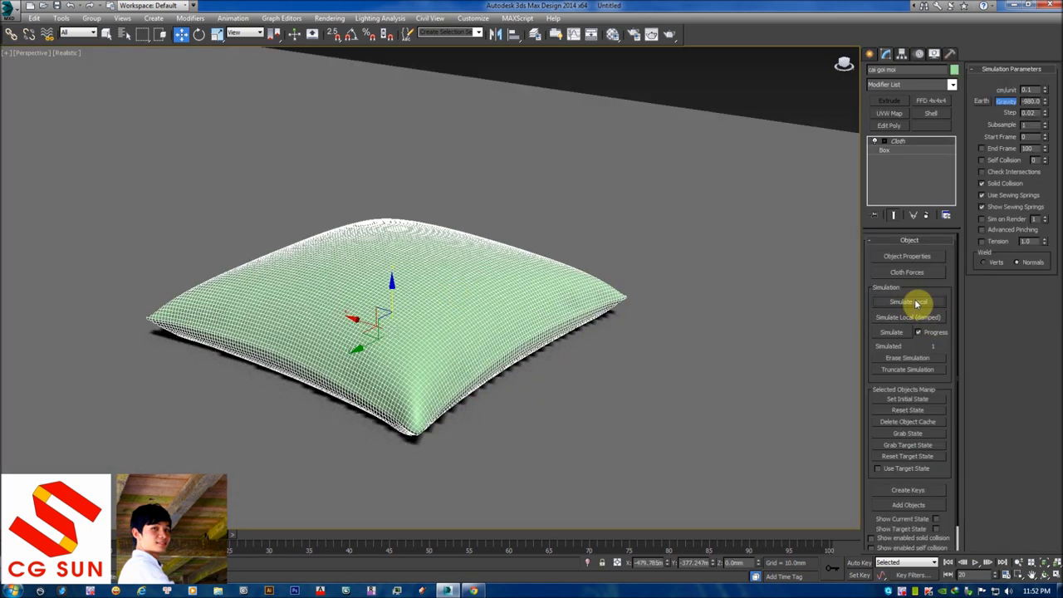
{"action": "left_click", "coordinate": [906, 358]}
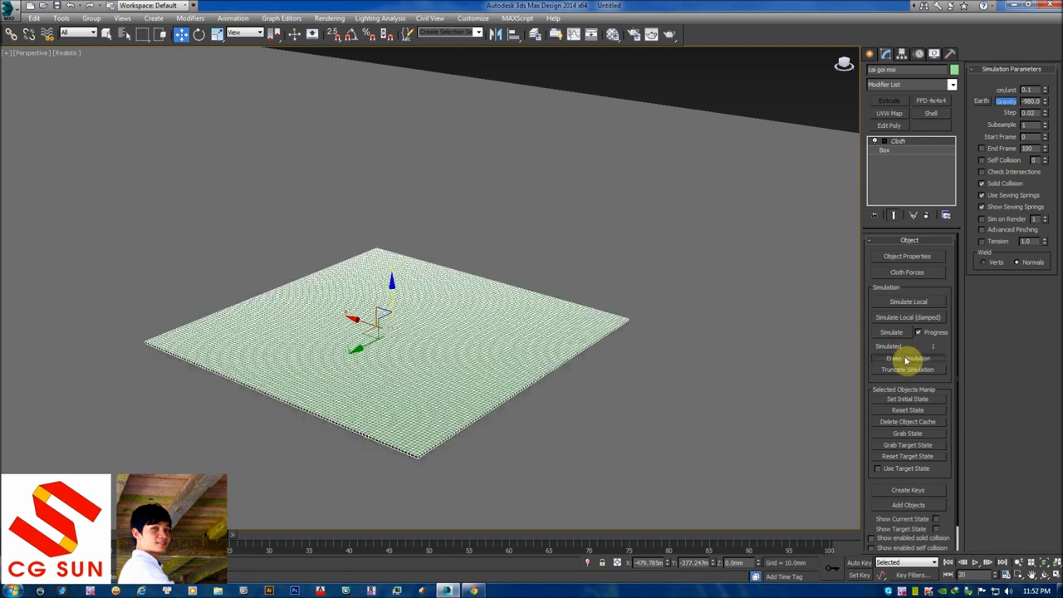
- In cloth Object Properties, set cai goi moi to Pressure 200 with Bend % and Stretch % at 100
{"action": "middle_click_drag", "start_coordinate": [681, 344], "coordinate": [722, 349], "text": "alt"}
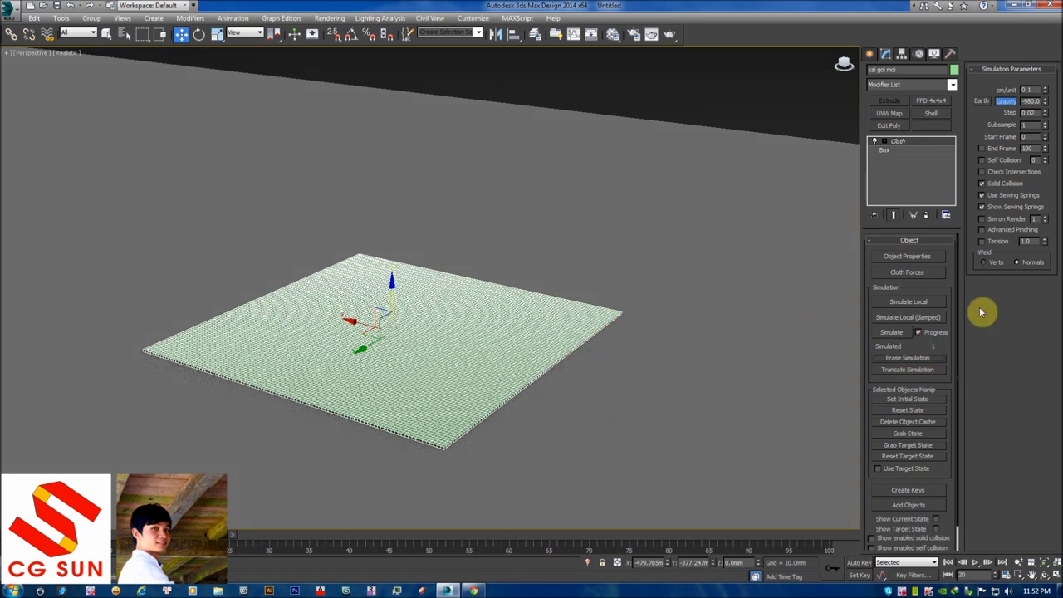
{"action": "left_click", "coordinate": [926, 256]}
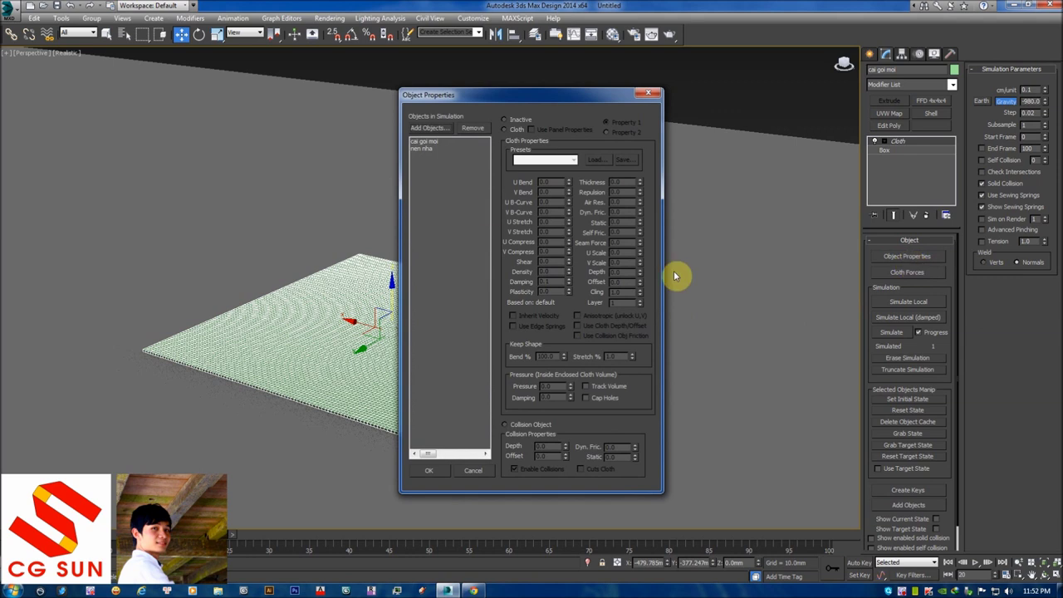
{"action": "left_click", "coordinate": [426, 143]}
{"action": "double_click", "coordinate": [550, 357]}
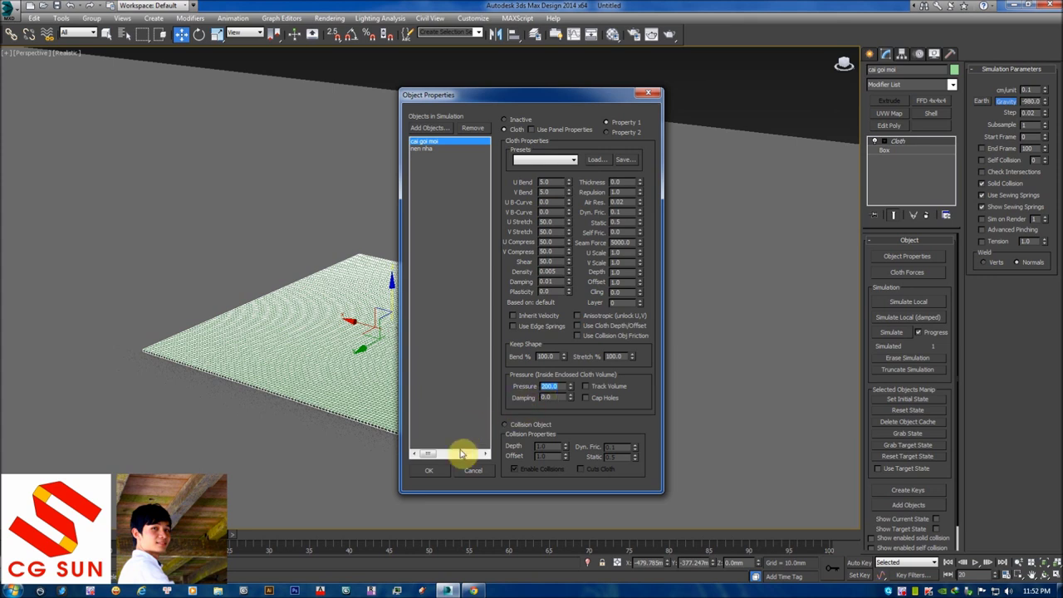
{"action": "left_click", "coordinate": [438, 474]}
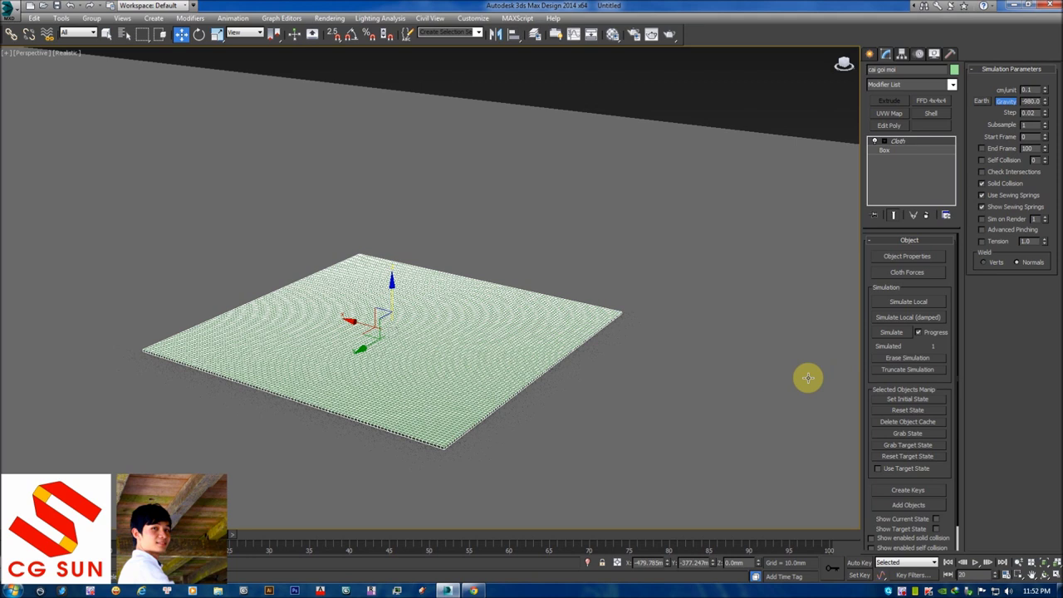
- Run the local simulation at Pressure 200 until the sheet puffs into a pillow, then stop it
{"action": "left_click", "coordinate": [930, 304]}
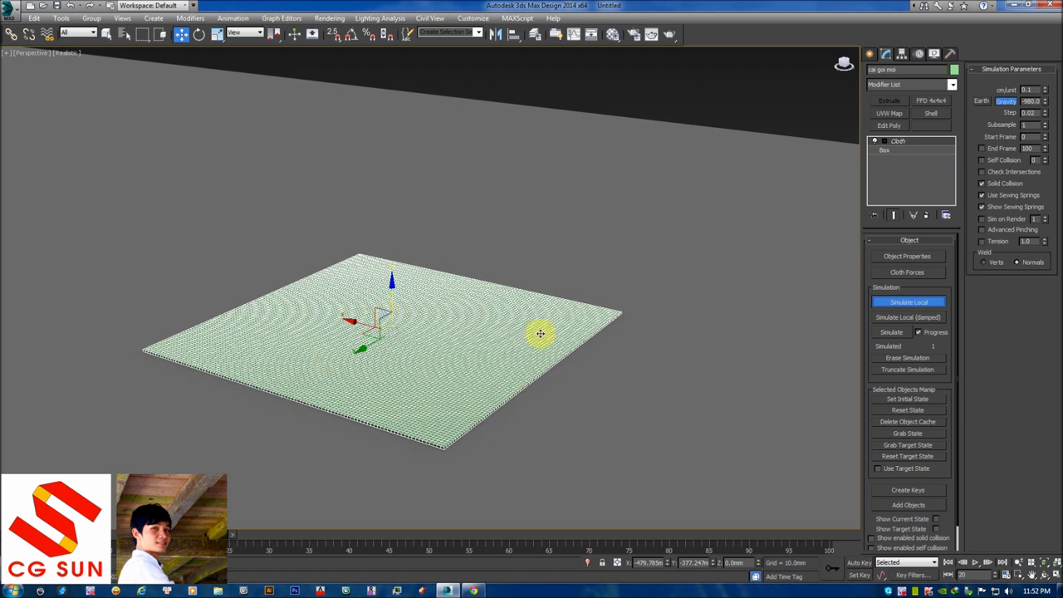
{"action": "middle_click_drag", "start_coordinate": [368, 325], "coordinate": [387, 315]}
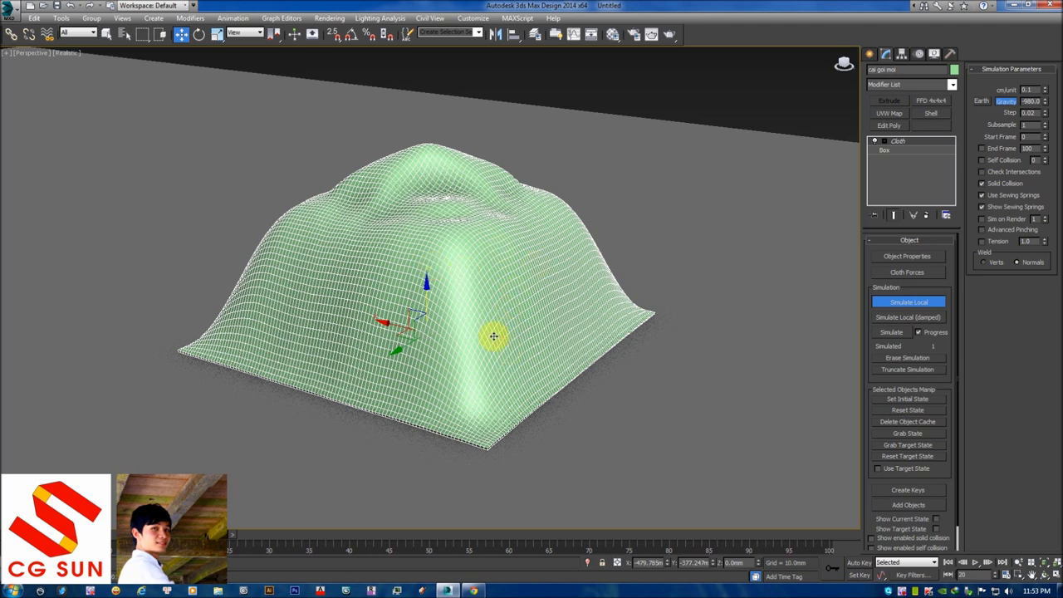
{"action": "middle_click_drag", "start_coordinate": [479, 330], "coordinate": [503, 287]}
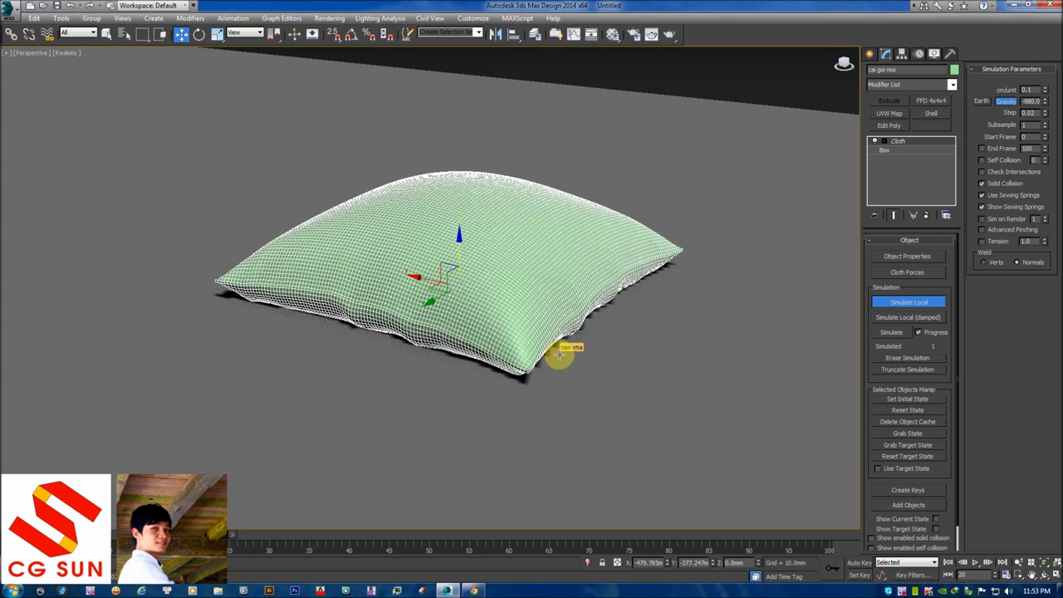
{"action": "middle_click_drag", "start_coordinate": [527, 323], "coordinate": [503, 340]}
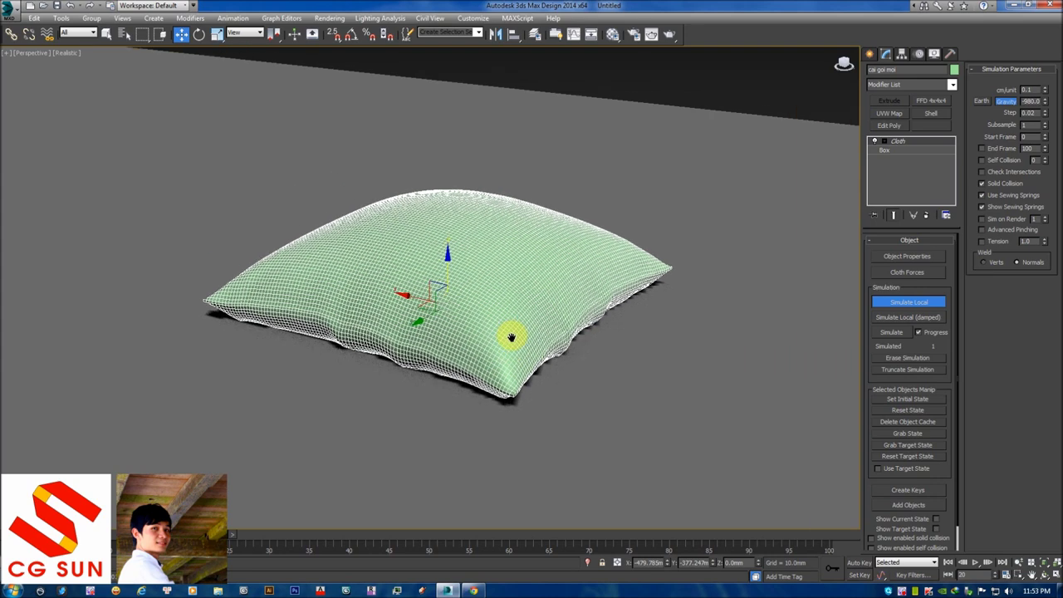
{"action": "scroll", "coordinate": [537, 290], "scroll_direction": "up", "scroll_amount": 2}
{"action": "scroll", "coordinate": [540, 299], "scroll_direction": "up", "scroll_amount": 3}
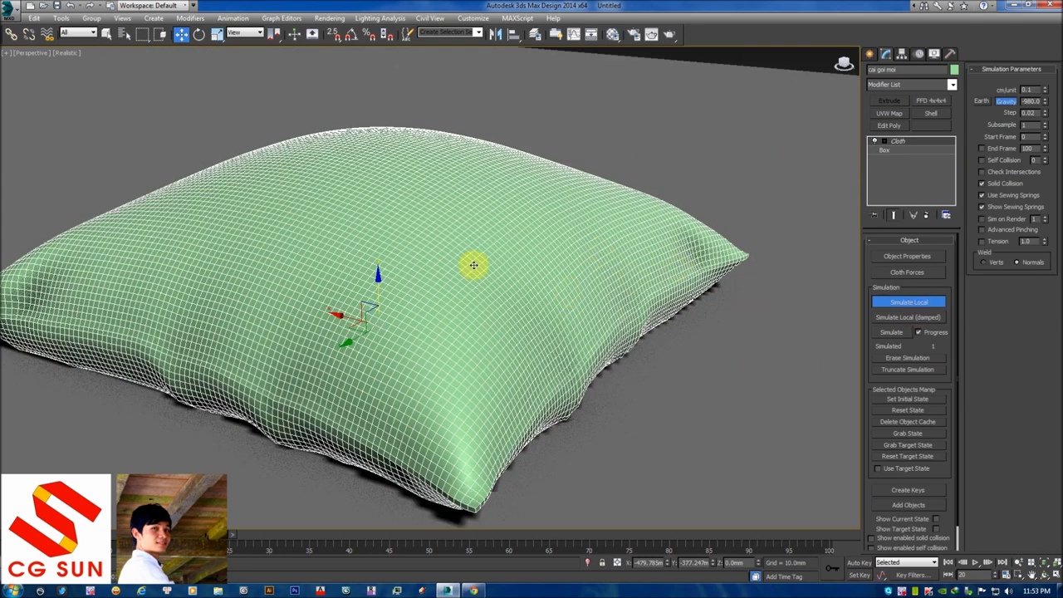
{"action": "left_click", "coordinate": [905, 304]}
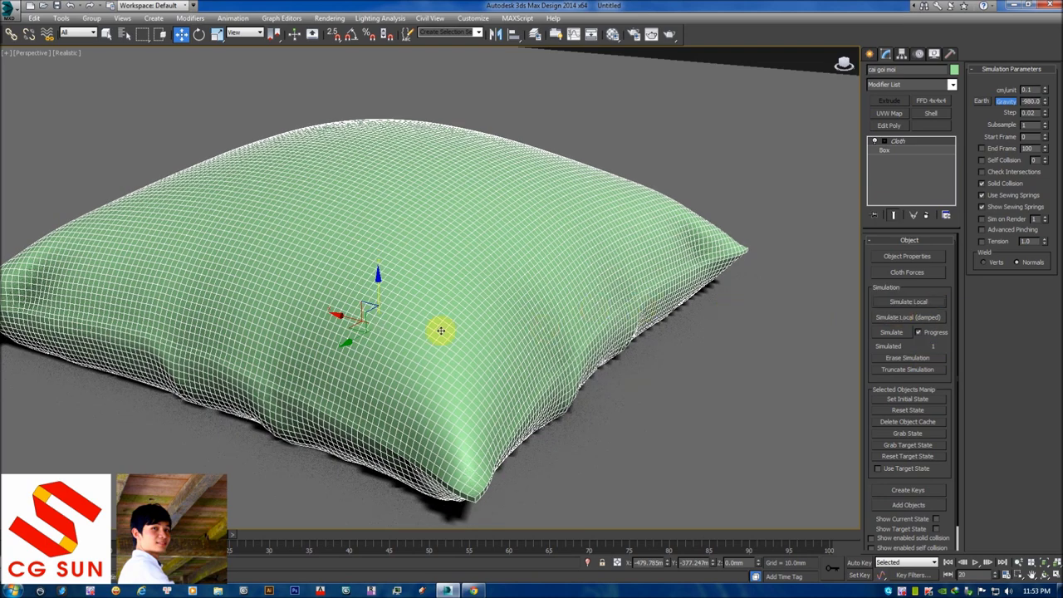
- Orbit low and high to inspect the inflated pillow, then resume the local simulation
{"action": "scroll", "coordinate": [543, 284], "scroll_direction": "down", "scroll_amount": 2}
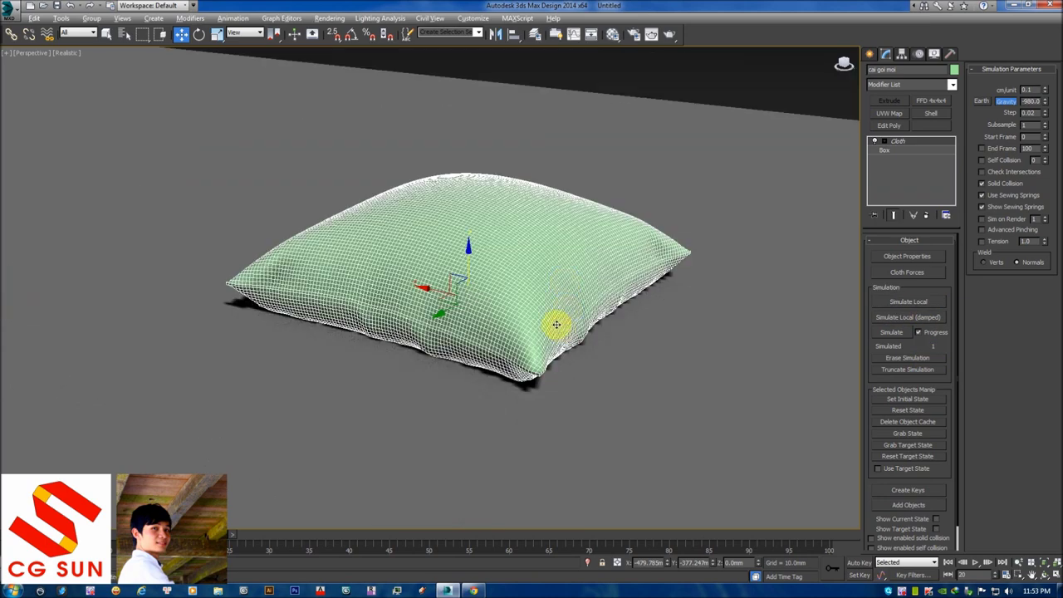
{"action": "middle_click_drag", "start_coordinate": [556, 275], "coordinate": [517, 303], "text": "alt"}
{"action": "middle_click_drag", "start_coordinate": [612, 294], "coordinate": [641, 313], "text": "alt"}
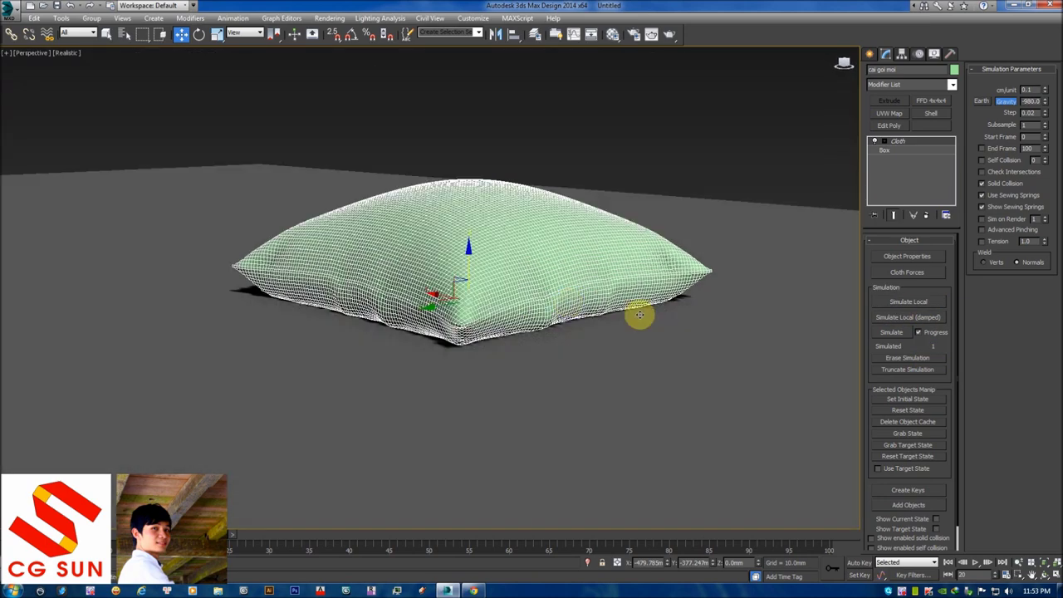
{"action": "left_click", "coordinate": [921, 307]}
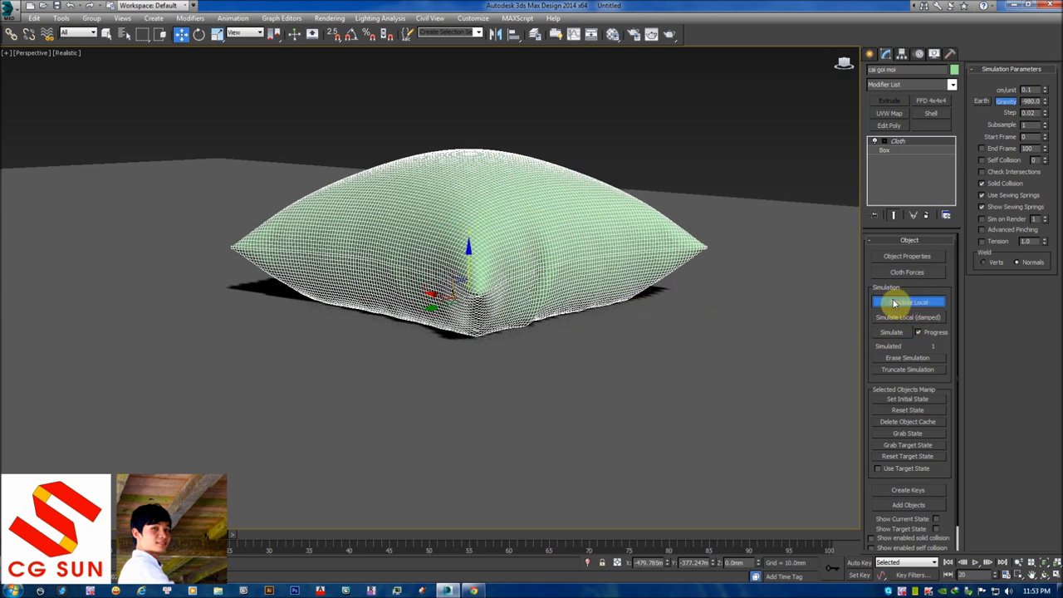
- Stop the simulation, reselect the green pillow and simulate it locally again
{"action": "left_click", "coordinate": [920, 304]}
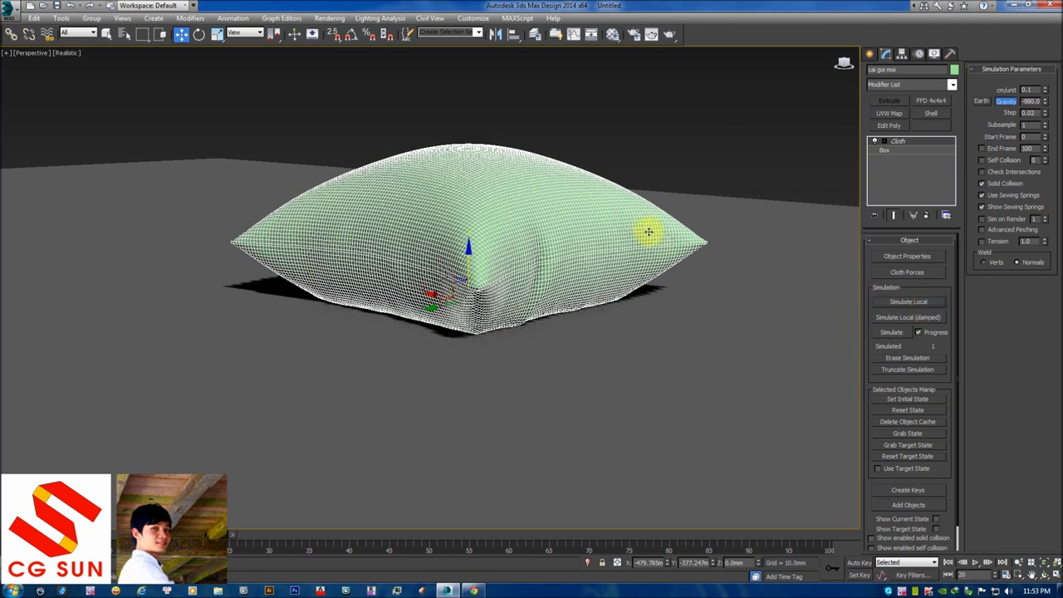
{"action": "left_click", "coordinate": [660, 133]}
{"action": "left_click", "coordinate": [508, 157]}
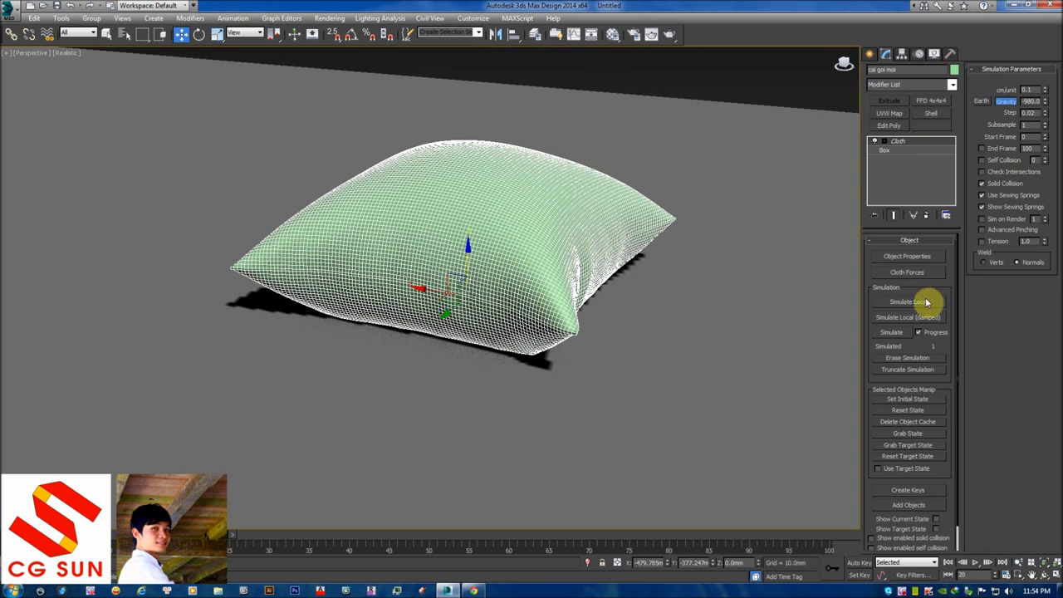
{"action": "left_click", "coordinate": [924, 302]}
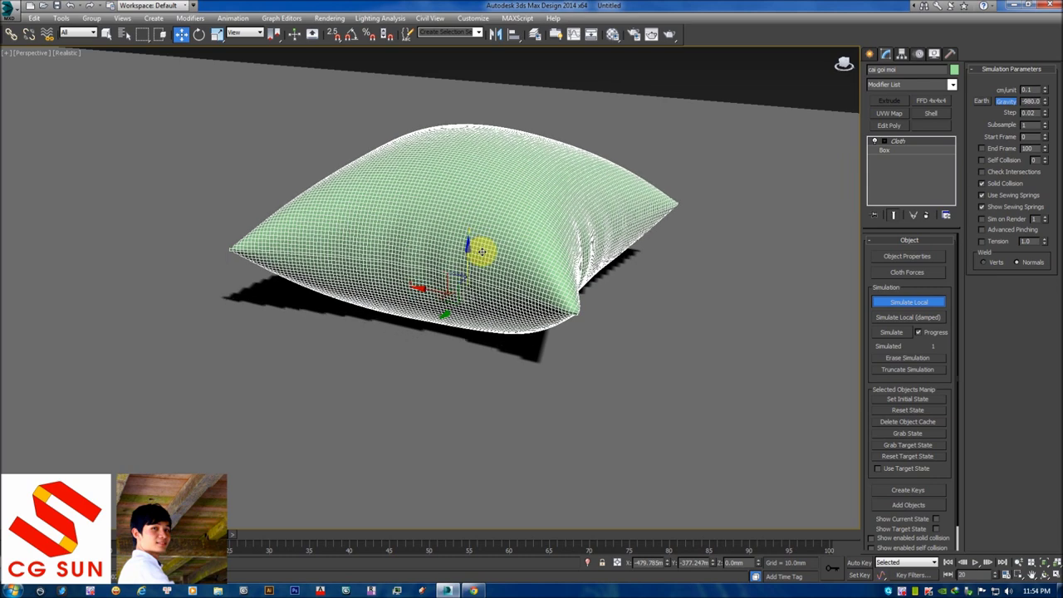
- Orbit around the settled pillow to inspect its rounded, pinched corners
{"action": "mouse_move", "coordinate": [570, 257]}
{"action": "middle_mouse_down", "text": "alt"}
{"action": "mouse_move", "coordinate": [601, 242]}
{"action": "mouse_move", "coordinate": [598, 185]}
{"action": "mouse_move", "coordinate": [510, 254]}
{"action": "mouse_move", "coordinate": [499, 248]}
{"action": "mouse_move", "coordinate": [524, 244]}
{"action": "mouse_move", "coordinate": [558, 261]}
{"action": "mouse_move", "coordinate": [479, 270]}
{"action": "mouse_move", "coordinate": [479, 242]}
{"action": "mouse_move", "coordinate": [495, 243]}
{"action": "middle_mouse_up", "text": "alt"}
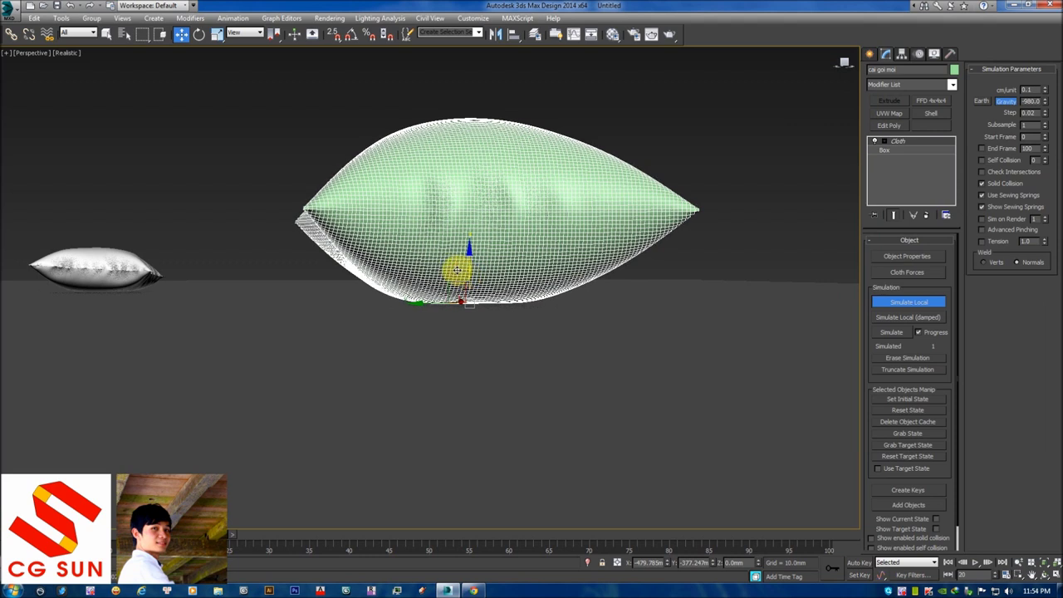
{"action": "mouse_move", "coordinate": [429, 258]}
{"action": "middle_mouse_down", "text": "alt"}
{"action": "mouse_move", "coordinate": [430, 290]}
{"action": "mouse_move", "coordinate": [491, 204]}
{"action": "mouse_move", "coordinate": [539, 207]}
{"action": "middle_mouse_up", "text": "alt"}
{"action": "left_click", "coordinate": [603, 219]}
{"action": "mouse_move", "coordinate": [603, 218]}
{"action": "middle_mouse_down", "text": "alt"}
{"action": "mouse_move", "coordinate": [550, 247]}
{"action": "mouse_move", "coordinate": [439, 241]}
{"action": "mouse_move", "coordinate": [551, 257]}
{"action": "mouse_move", "coordinate": [612, 251]}
{"action": "mouse_move", "coordinate": [610, 240]}
{"action": "mouse_move", "coordinate": [646, 244]}
{"action": "middle_mouse_up", "text": "alt"}
{"action": "scroll", "coordinate": [562, 266], "scroll_direction": "up", "scroll_amount": 1}
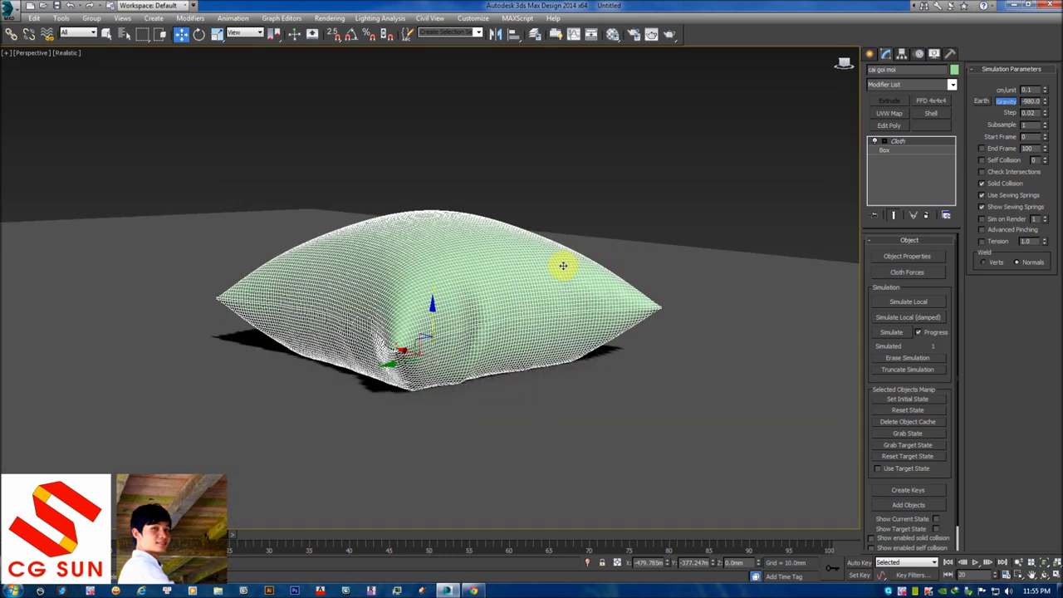
{"action": "scroll", "coordinate": [533, 304], "scroll_direction": "up", "scroll_amount": 2}
{"action": "key", "text": "ctrl+d"}
{"action": "middle_click_drag", "start_coordinate": [533, 304], "coordinate": [475, 280], "text": "alt"}
{"action": "scroll", "coordinate": [507, 250], "scroll_direction": "up", "scroll_amount": 2}
{"action": "middle_click_drag", "start_coordinate": [508, 249], "coordinate": [496, 263], "text": "alt"}
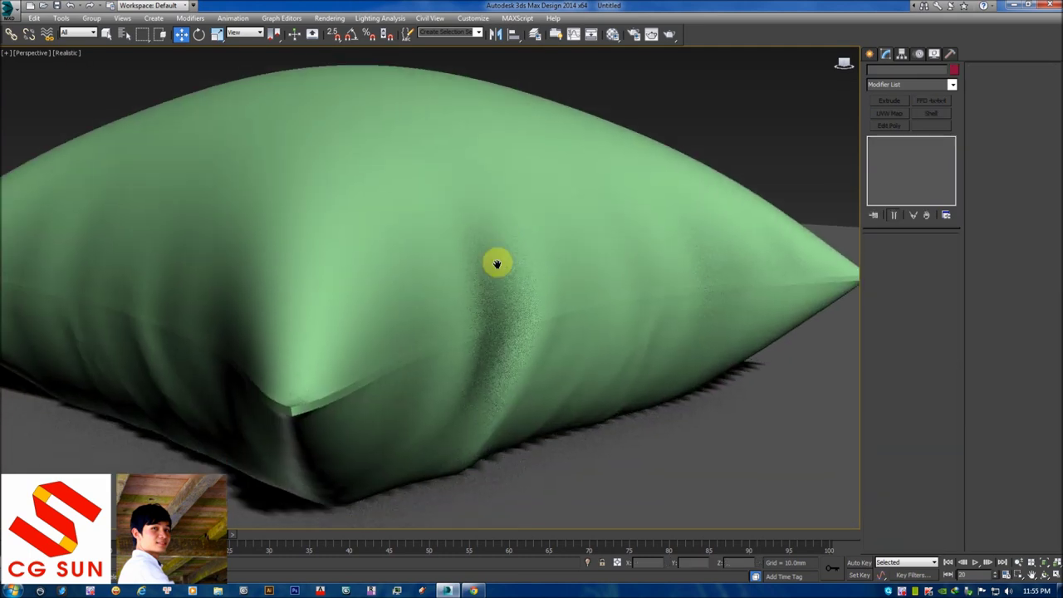
{"action": "scroll", "coordinate": [380, 312], "scroll_direction": "down", "scroll_amount": 4}
{"action": "scroll", "coordinate": [380, 312], "scroll_direction": "down", "scroll_amount": 3}
{"action": "mouse_move", "coordinate": [404, 304]}
{"action": "middle_mouse_down", "text": "alt"}
{"action": "mouse_move", "coordinate": [285, 242]}
{"action": "mouse_move", "coordinate": [332, 266]}
{"action": "mouse_move", "coordinate": [300, 413]}
{"action": "mouse_move", "coordinate": [571, 400]}
{"action": "mouse_move", "coordinate": [518, 361]}
{"action": "middle_mouse_up", "text": "alt"}
{"action": "left_click", "coordinate": [300, 413]}
{"action": "key", "text": "z"}
{"action": "scroll", "coordinate": [581, 395], "scroll_direction": "down", "scroll_amount": 4}
{"action": "left_click", "coordinate": [598, 427]}
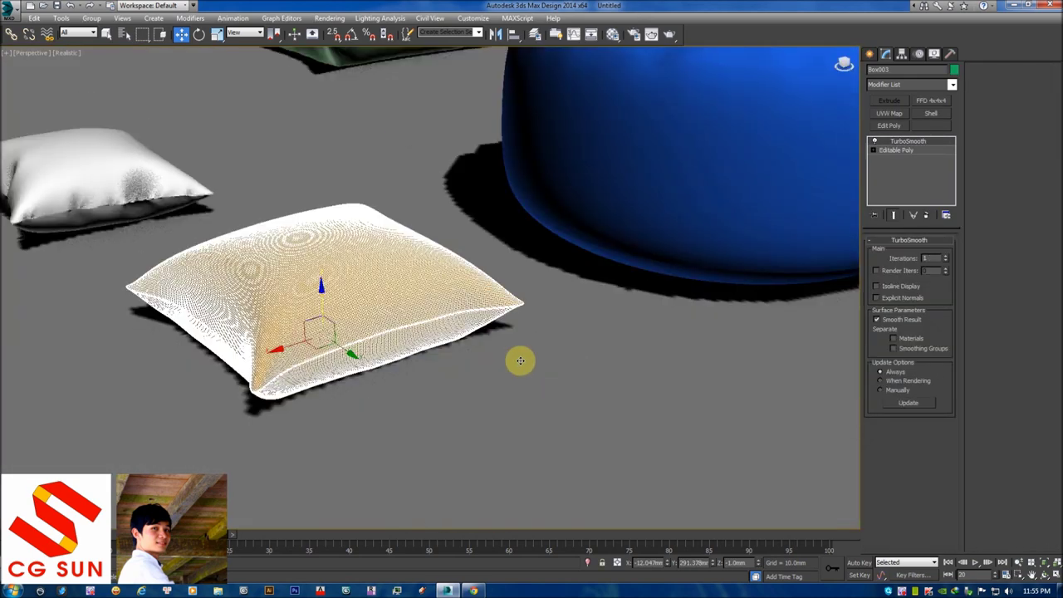
{"action": "scroll", "coordinate": [529, 320], "scroll_direction": "up", "scroll_amount": 4}
{"action": "mouse_move", "coordinate": [529, 320]}
{"action": "middle_mouse_down"}
{"action": "mouse_move", "coordinate": [485, 171]}
{"action": "mouse_move", "coordinate": [474, 273]}
{"action": "middle_mouse_up"}
{"action": "scroll", "coordinate": [474, 274], "scroll_direction": "up", "scroll_amount": 4}
{"action": "left_click", "coordinate": [645, 375]}
{"action": "mouse_move", "coordinate": [645, 375]}
{"action": "middle_mouse_down", "text": "alt"}
{"action": "mouse_move", "coordinate": [637, 318]}
{"action": "mouse_move", "coordinate": [548, 219]}
{"action": "middle_mouse_up", "text": "alt"}
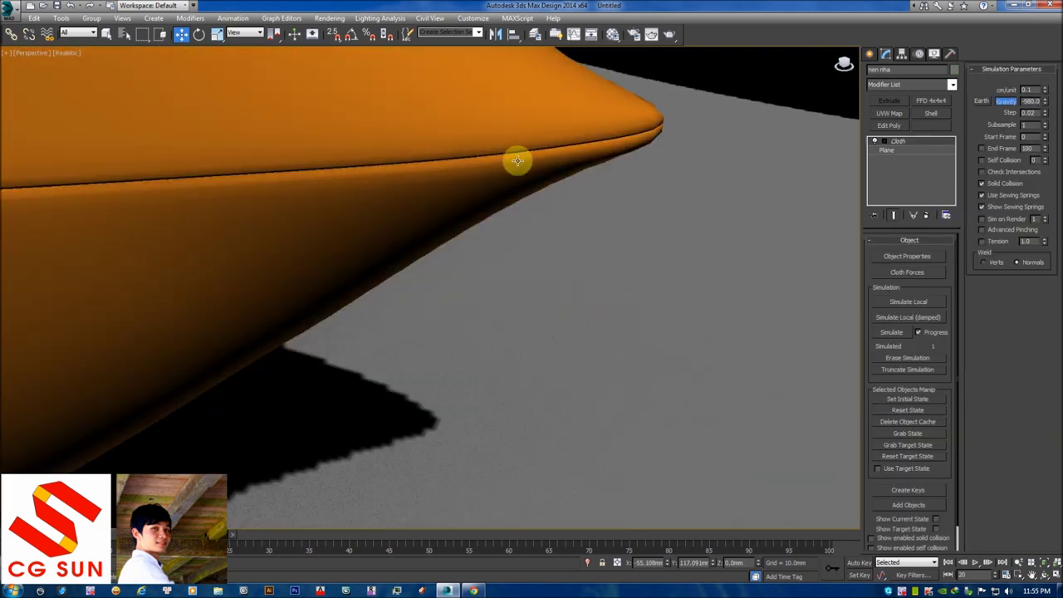
{"action": "key", "text": "shift+z"}
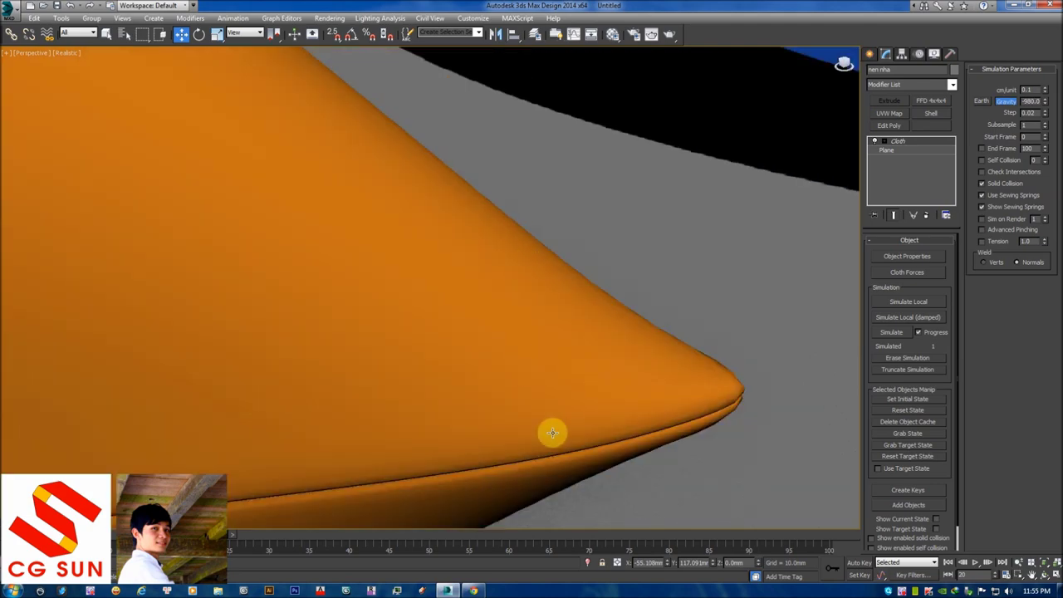
{"action": "key", "text": "shift+z"}
{"action": "key", "text": "shift+z"}
{"action": "left_click", "coordinate": [449, 187]}
{"action": "key", "text": "z"}
{"action": "mouse_move", "coordinate": [439, 213]}
{"action": "middle_mouse_down", "text": "alt"}
{"action": "mouse_move", "coordinate": [505, 339]}
{"action": "mouse_move", "coordinate": [510, 311]}
{"action": "mouse_move", "coordinate": [683, 294]}
{"action": "mouse_move", "coordinate": [593, 308]}
{"action": "mouse_move", "coordinate": [579, 293]}
{"action": "mouse_move", "coordinate": [425, 274]}
{"action": "middle_mouse_up", "text": "alt"}
{"action": "scroll", "coordinate": [523, 324], "scroll_direction": "up", "scroll_amount": 3}
{"action": "right_click", "coordinate": [422, 270]}
{"action": "mouse_move", "coordinate": [459, 373]}
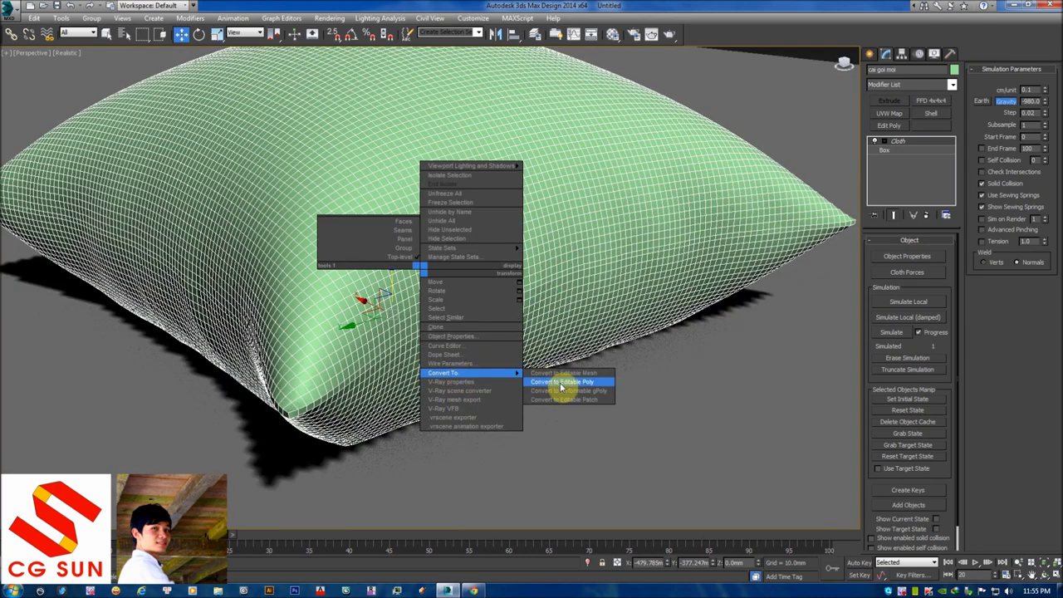
- Convert cai goi moi to Editable Poly and select the 400-edge ring along its seam in Edge mode
{"action": "left_click", "coordinate": [562, 386]}
{"action": "mouse_move", "coordinate": [640, 257]}
{"action": "middle_mouse_down", "text": "alt"}
{"action": "mouse_move", "coordinate": [429, 313]}
{"action": "mouse_move", "coordinate": [607, 340]}
{"action": "mouse_move", "coordinate": [564, 329]}
{"action": "mouse_move", "coordinate": [600, 287]}
{"action": "mouse_move", "coordinate": [651, 297]}
{"action": "middle_mouse_up", "text": "alt"}
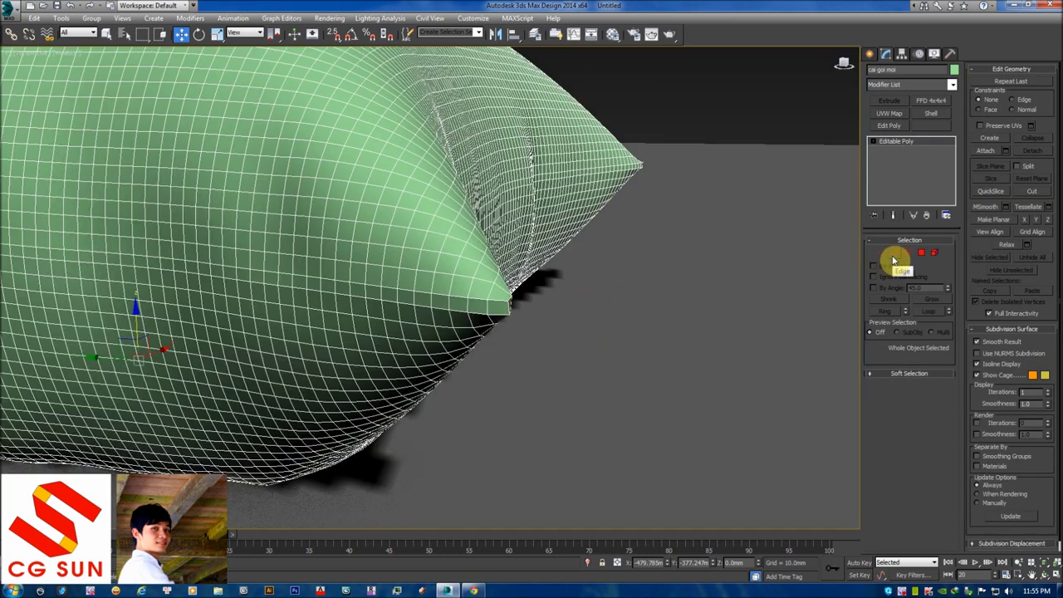
{"action": "key", "text": "2"}
{"action": "left_click", "coordinate": [488, 307]}
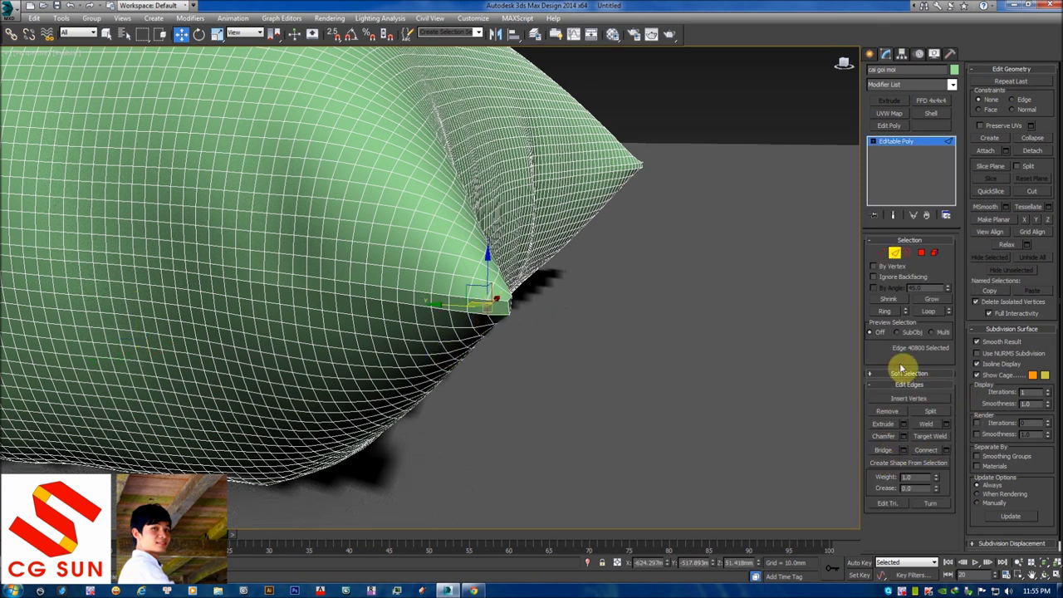
{"action": "left_click", "coordinate": [884, 311]}
{"action": "mouse_move", "coordinate": [568, 293]}
{"action": "middle_mouse_down"}
{"action": "mouse_move", "coordinate": [567, 312]}
{"action": "mouse_move", "coordinate": [282, 244]}
{"action": "mouse_move", "coordinate": [338, 272]}
{"action": "mouse_move", "coordinate": [462, 249]}
{"action": "mouse_move", "coordinate": [468, 261]}
{"action": "mouse_move", "coordinate": [432, 302]}
{"action": "middle_mouse_up"}
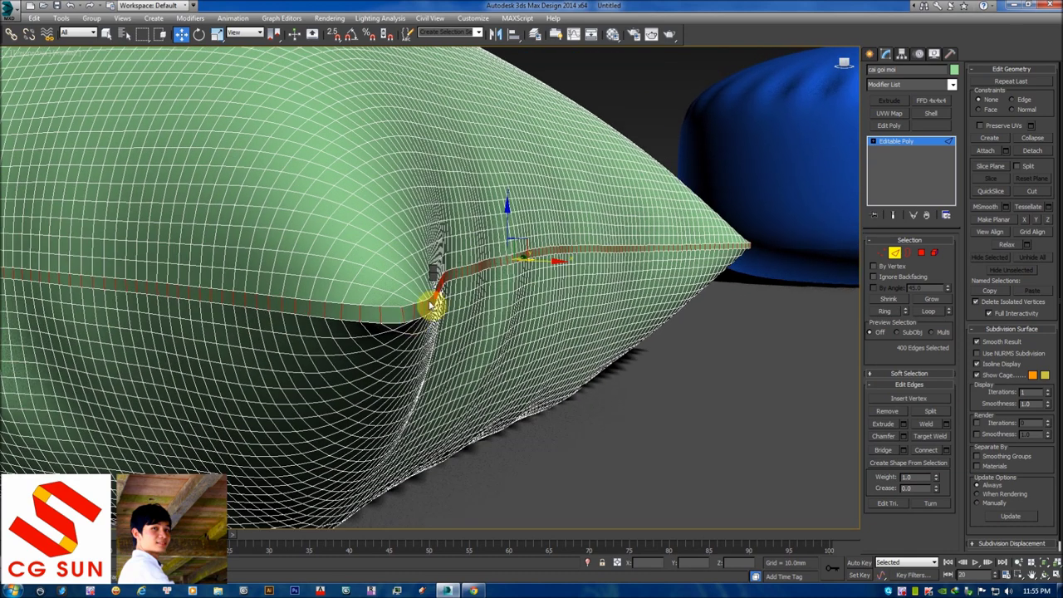
- Connect the selected seam edges and switch the viewport to wireframe
{"action": "right_click", "coordinate": [437, 271]}
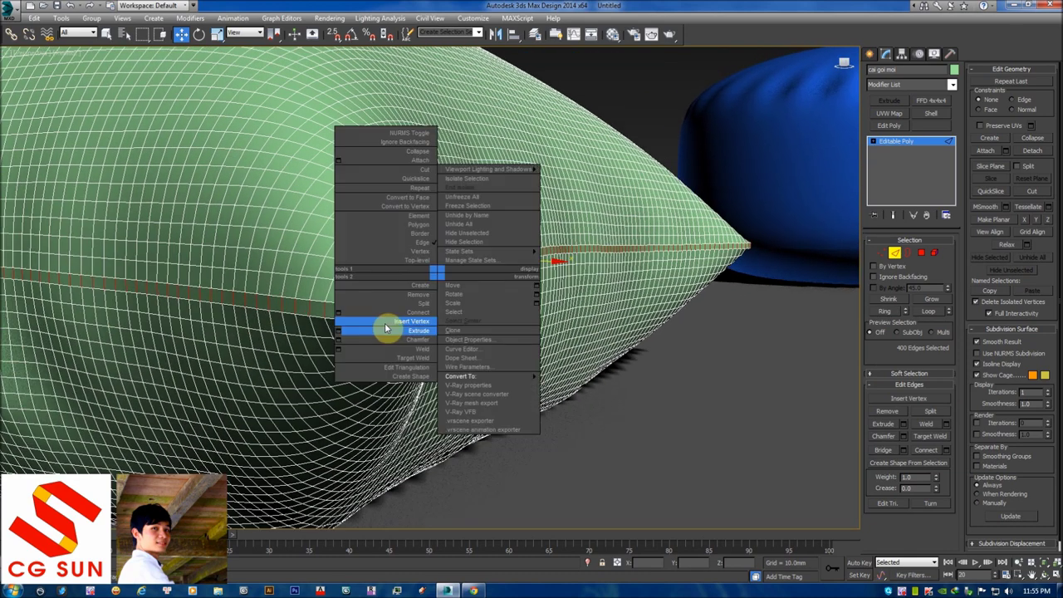
{"action": "left_click", "coordinate": [340, 313]}
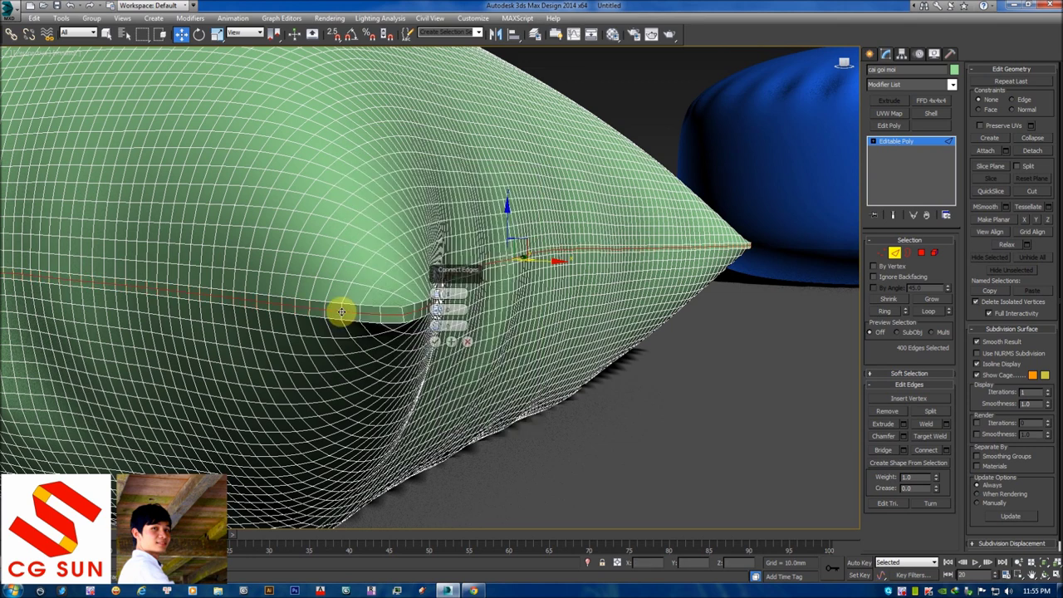
{"action": "left_click", "coordinate": [436, 343]}
{"action": "mouse_move", "coordinate": [408, 314]}
{"action": "middle_mouse_down", "text": "alt"}
{"action": "mouse_move", "coordinate": [487, 321]}
{"action": "mouse_move", "coordinate": [455, 362]}
{"action": "mouse_move", "coordinate": [456, 332]}
{"action": "mouse_move", "coordinate": [470, 332]}
{"action": "middle_mouse_up", "text": "alt"}
{"action": "key", "text": "q"}
{"action": "scroll", "coordinate": [464, 341], "scroll_direction": "up", "scroll_amount": 3}
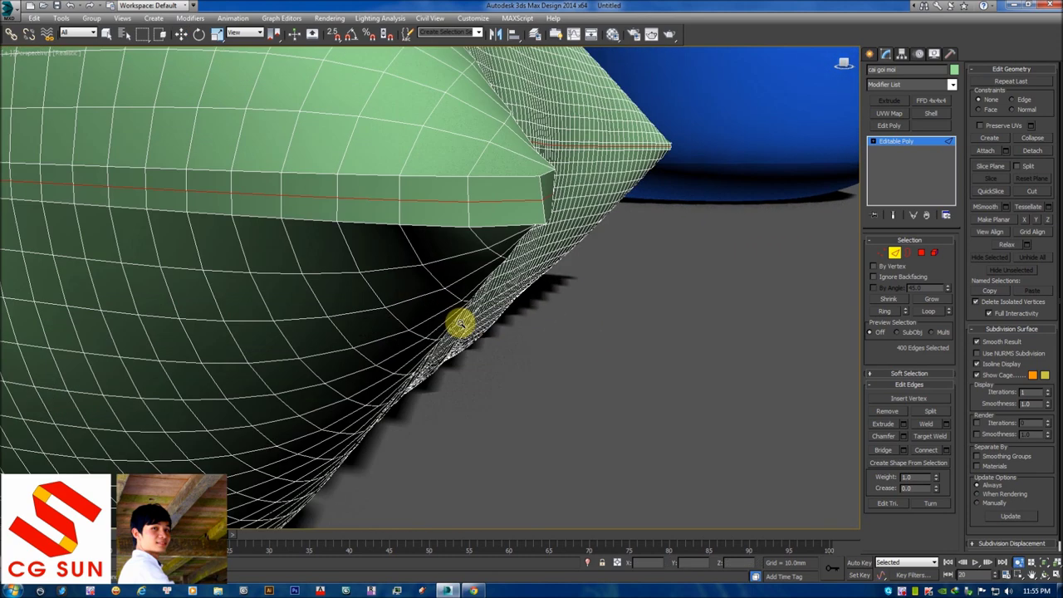
{"action": "mouse_move", "coordinate": [463, 313]}
{"action": "middle_mouse_down", "text": "alt"}
{"action": "mouse_move", "coordinate": [477, 242]}
{"action": "mouse_move", "coordinate": [531, 279]}
{"action": "mouse_move", "coordinate": [674, 288]}
{"action": "mouse_move", "coordinate": [681, 308]}
{"action": "middle_mouse_up", "text": "alt"}
{"action": "key", "text": "F3"}
- Extrude the seam edges with Height -2.523mm and Width 0.0mm
{"action": "right_click", "coordinate": [679, 303]}
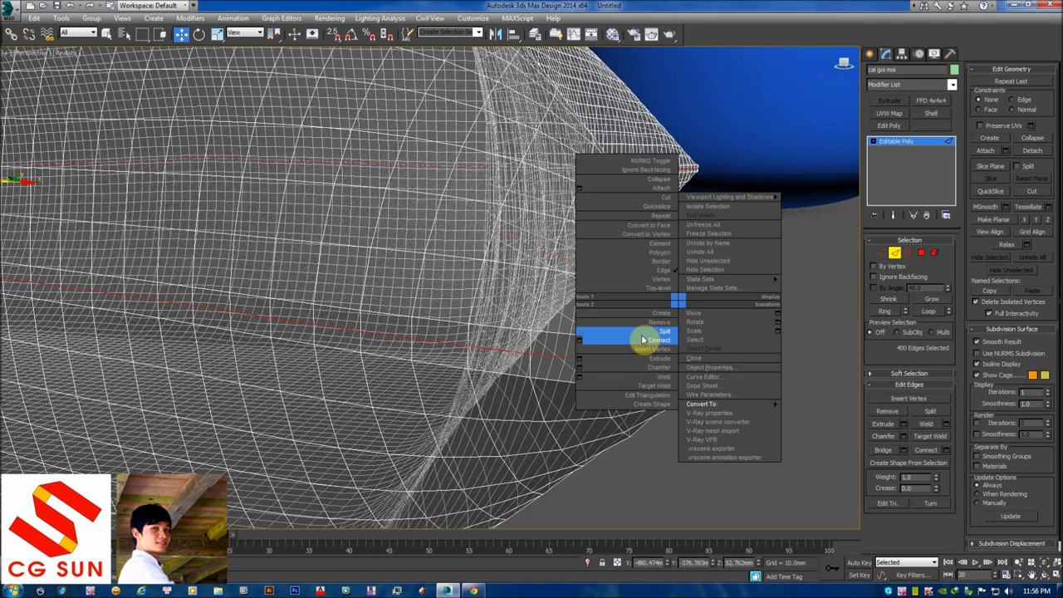
{"action": "left_click", "coordinate": [579, 359]}
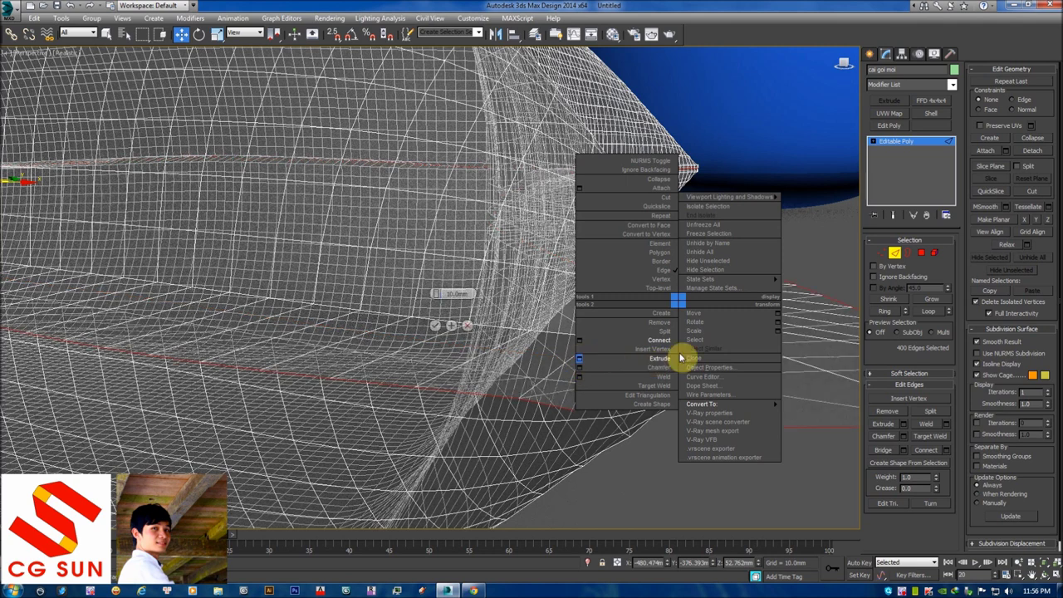
{"action": "left_click_drag", "start_coordinate": [436, 297], "coordinate": [465, 363]}
{"action": "left_click", "coordinate": [450, 310]}
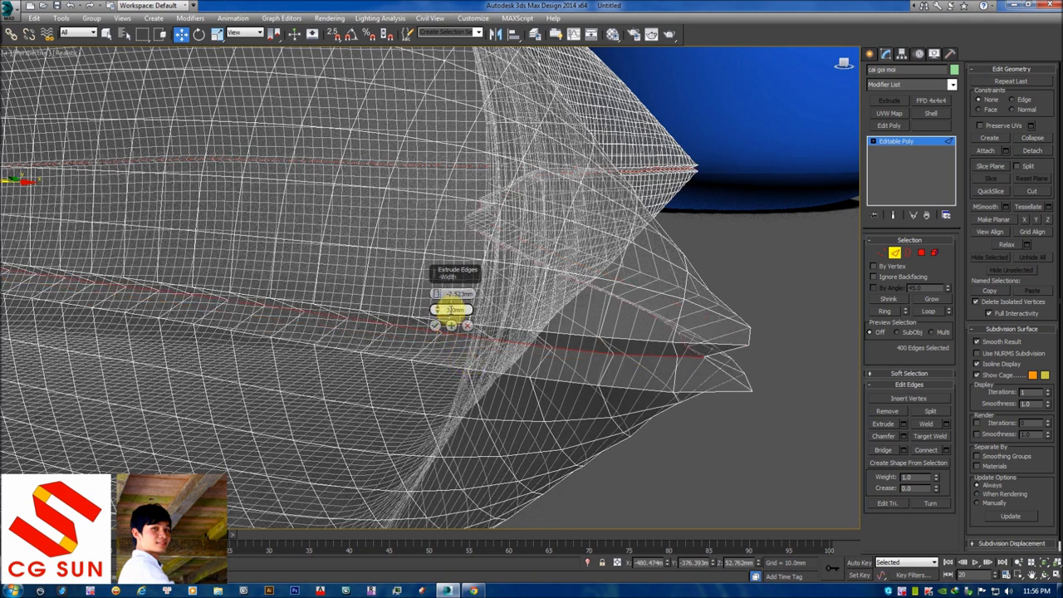
{"action": "left_click_drag", "start_coordinate": [450, 310], "coordinate": [449, 310]}
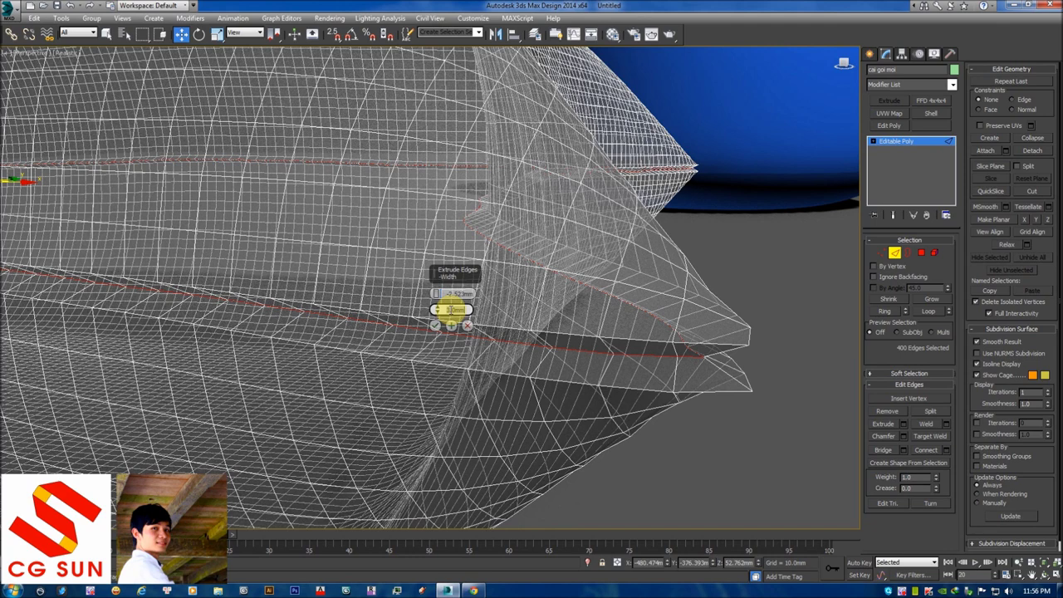
{"action": "key", "text": "Return"}
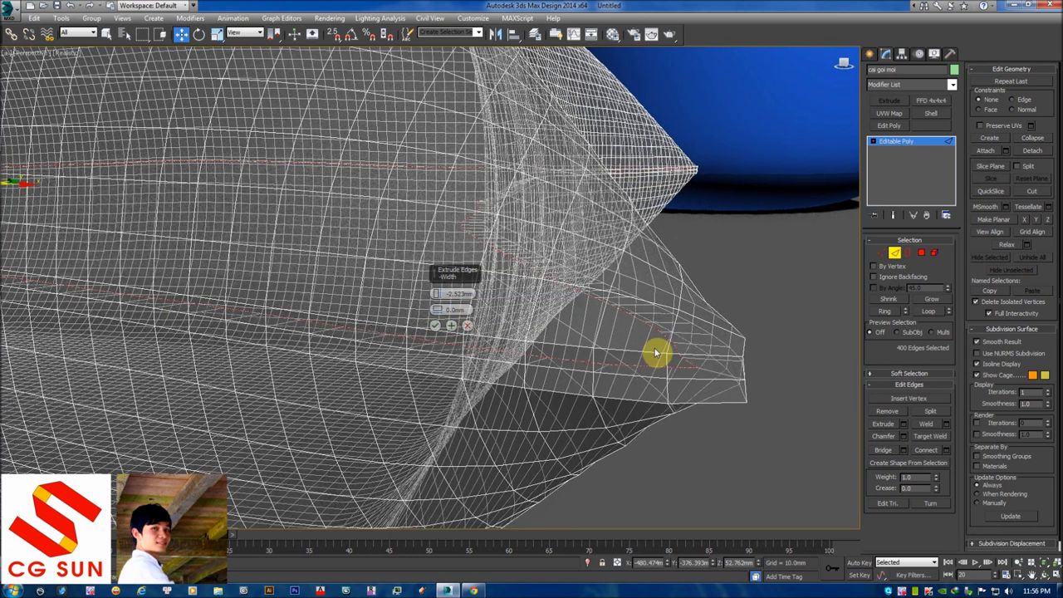
{"action": "middle_click_drag", "start_coordinate": [655, 347], "coordinate": [507, 330], "text": "alt"}
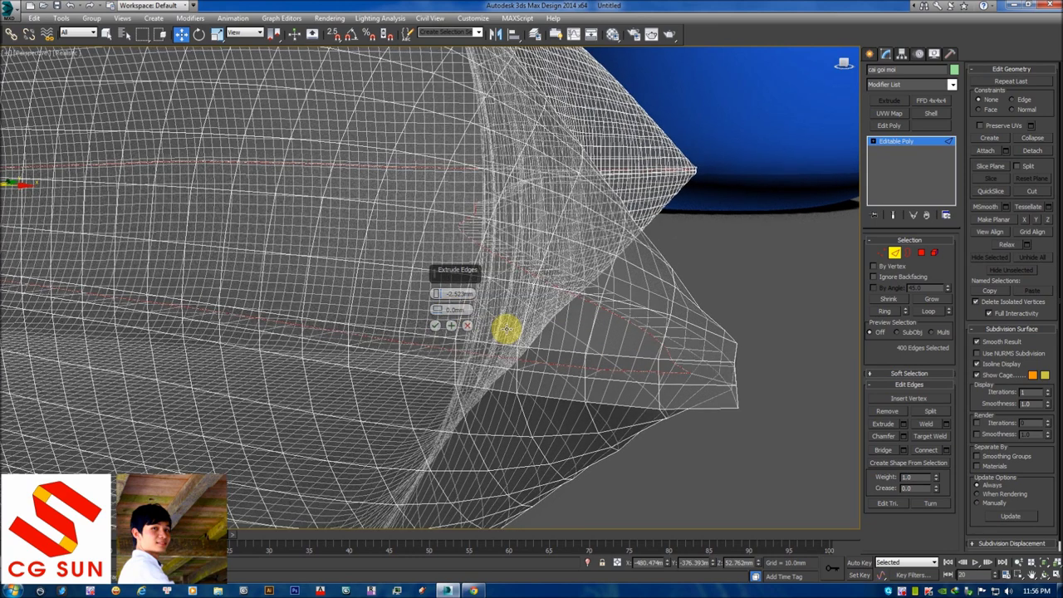
{"action": "left_click", "coordinate": [435, 326]}
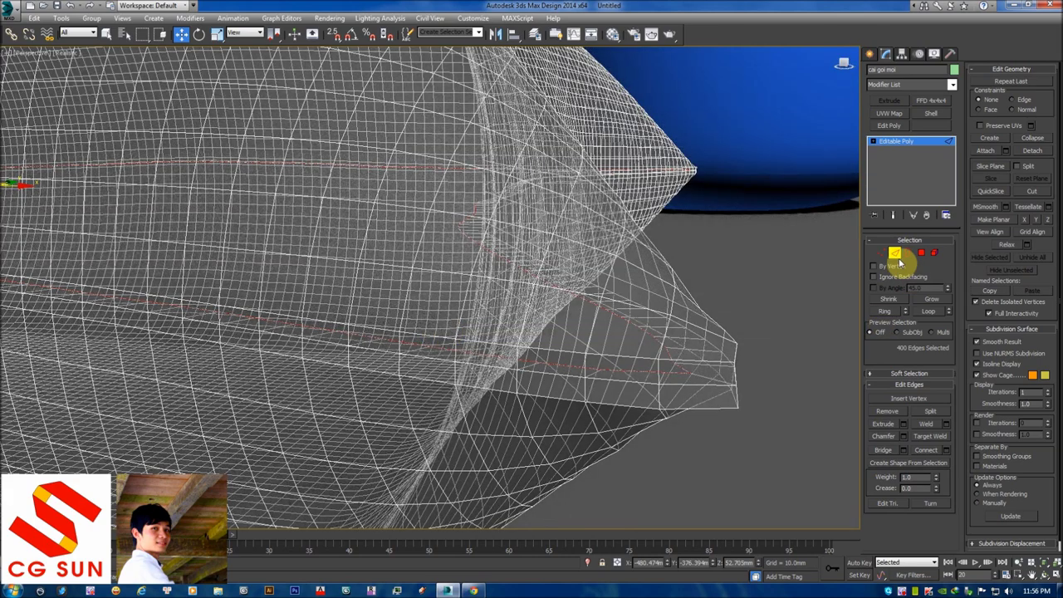
- Exit Edge sub-object mode and check the seam band in wireframe and shaded views
{"action": "left_click", "coordinate": [896, 256]}
{"action": "key", "text": "F3"}
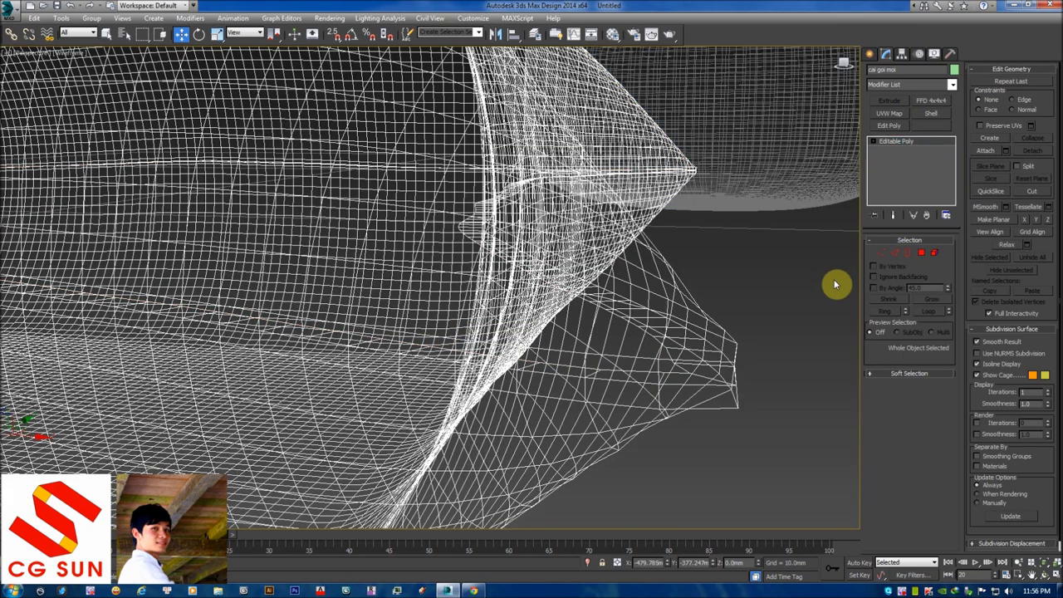
{"action": "middle_click_drag", "start_coordinate": [827, 286], "coordinate": [738, 272], "text": "alt"}
{"action": "key", "text": "F3"}
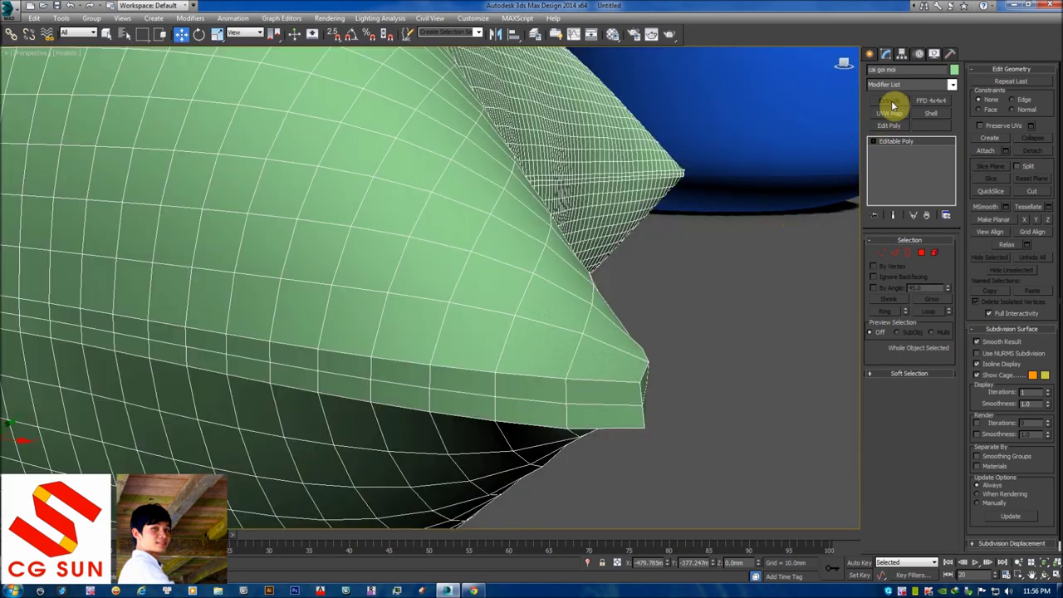
- Add a TurboSmooth modifier with 1 iteration to the cai goi moi pillow
{"action": "left_click", "coordinate": [898, 84]}
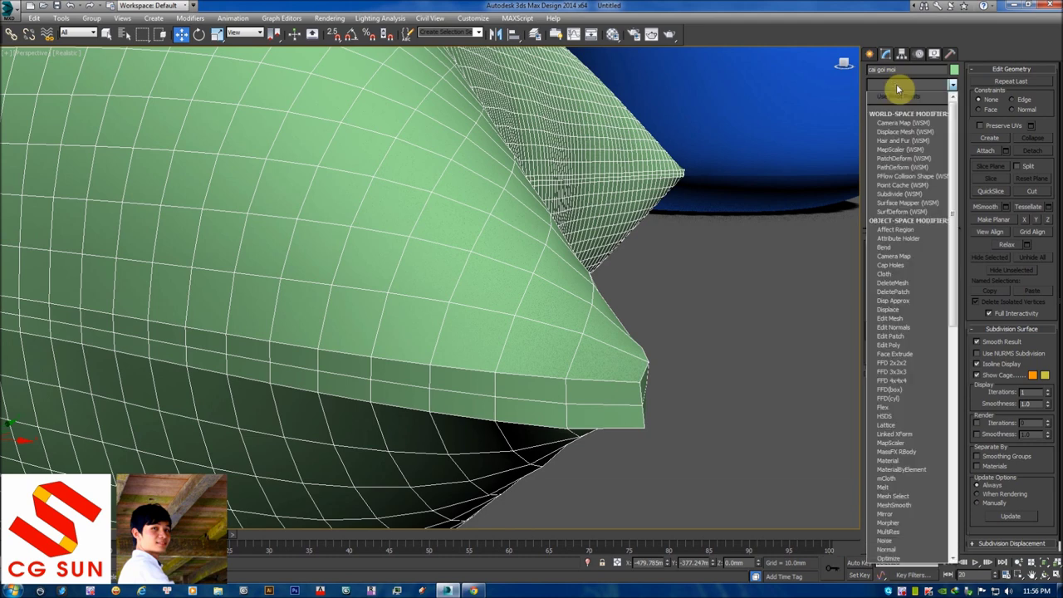
{"action": "scroll", "coordinate": [901, 124], "scroll_direction": "down", "scroll_amount": 1}
{"action": "scroll", "coordinate": [901, 208], "scroll_direction": "down", "scroll_amount": 17}
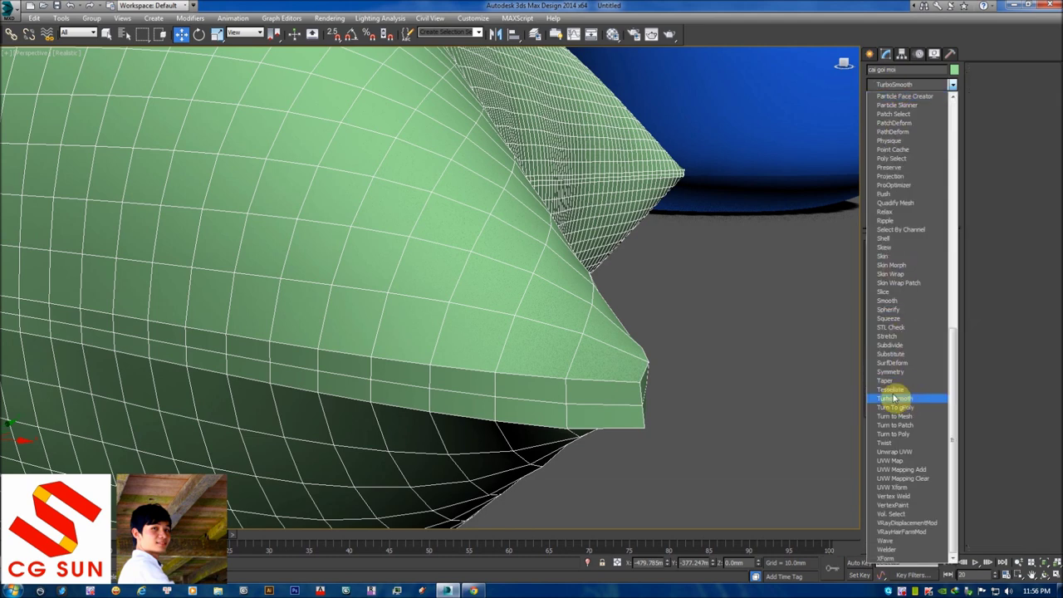
{"action": "left_click", "coordinate": [894, 398]}
- Toggle wireframe and edged faces while orbiting to inspect the smoothed pillow
{"action": "key", "text": "F3"}
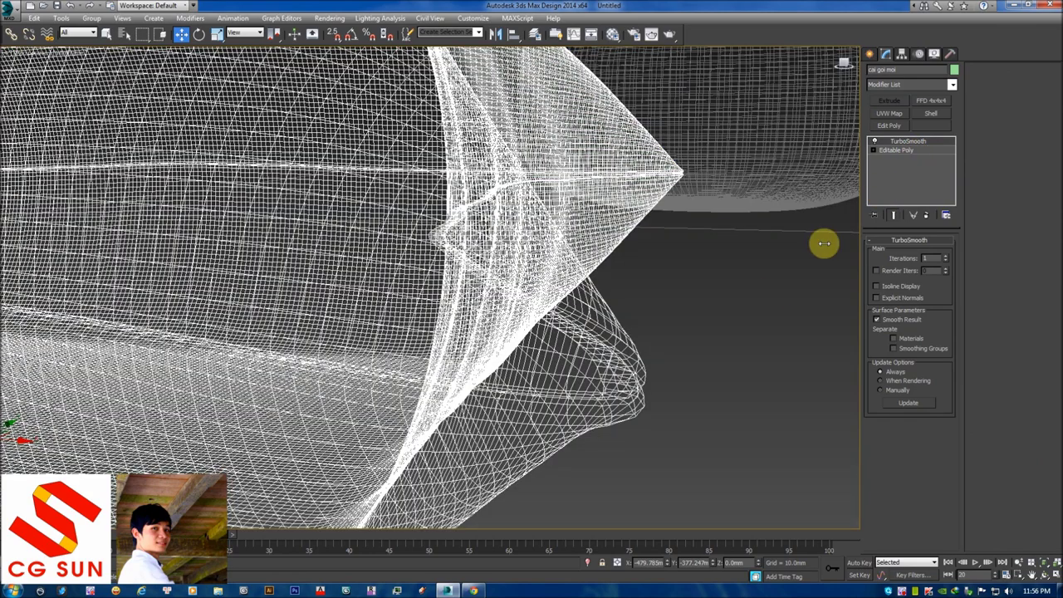
{"action": "left_click", "coordinate": [693, 304]}
{"action": "key", "text": "F3"}
{"action": "key", "text": "F4"}
{"action": "scroll", "coordinate": [582, 299], "scroll_direction": "down", "scroll_amount": 5}
{"action": "scroll", "coordinate": [515, 291], "scroll_direction": "down", "scroll_amount": 2}
{"action": "left_click", "coordinate": [478, 281]}
{"action": "mouse_move", "coordinate": [477, 281]}
{"action": "middle_mouse_down", "text": "alt"}
{"action": "mouse_move", "coordinate": [504, 283]}
{"action": "mouse_move", "coordinate": [648, 94]}
{"action": "mouse_move", "coordinate": [433, 297]}
{"action": "mouse_move", "coordinate": [553, 299]}
{"action": "mouse_move", "coordinate": [441, 324]}
{"action": "middle_mouse_up", "text": "alt"}
{"action": "key", "text": "F4"}
{"action": "key", "text": "ctrl+d"}
{"action": "scroll", "coordinate": [512, 316], "scroll_direction": "down", "scroll_amount": 2}
{"action": "scroll", "coordinate": [441, 324], "scroll_direction": "down", "scroll_amount": 3}
{"action": "mouse_move", "coordinate": [462, 254]}
{"action": "middle_mouse_down", "text": "alt"}
{"action": "mouse_move", "coordinate": [703, 351]}
{"action": "mouse_move", "coordinate": [622, 280]}
{"action": "middle_mouse_up", "text": "alt"}
- Frame the blue cushion and orbit around the pillows to view the whole scene
{"action": "left_click", "coordinate": [703, 351]}
{"action": "key", "text": "z"}
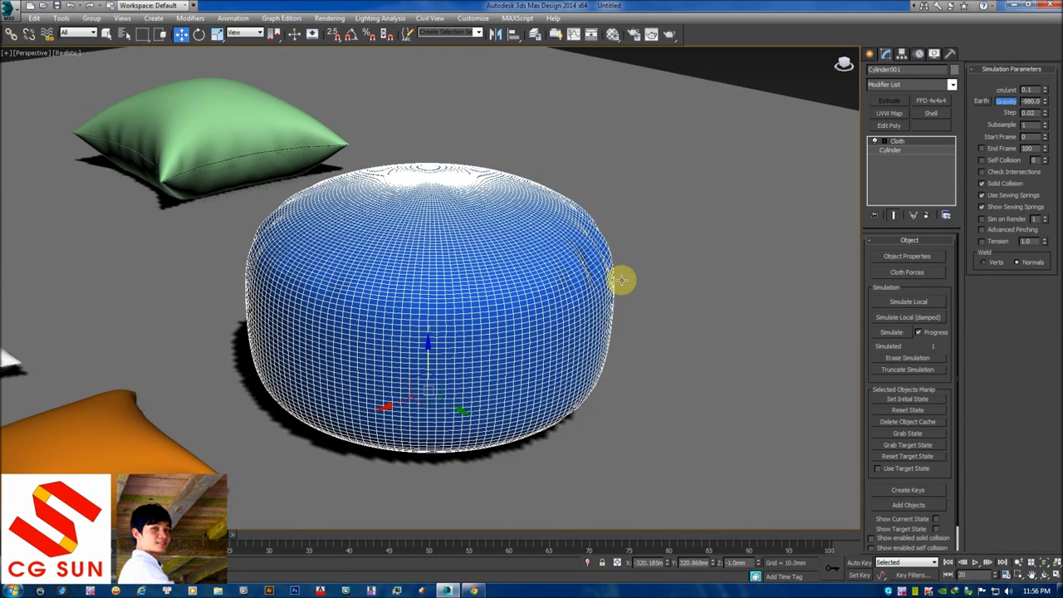
{"action": "key", "text": "ctrl+d"}
{"action": "scroll", "coordinate": [485, 399], "scroll_direction": "up", "scroll_amount": 2}
{"action": "mouse_move", "coordinate": [484, 399]}
{"action": "middle_mouse_down", "text": "alt"}
{"action": "mouse_move", "coordinate": [381, 384]}
{"action": "mouse_move", "coordinate": [574, 341]}
{"action": "mouse_move", "coordinate": [292, 373]}
{"action": "mouse_move", "coordinate": [207, 362]}
{"action": "middle_mouse_up", "text": "alt"}
{"action": "scroll", "coordinate": [380, 384], "scroll_direction": "down", "scroll_amount": 2}
{"action": "left_click", "coordinate": [207, 361]}
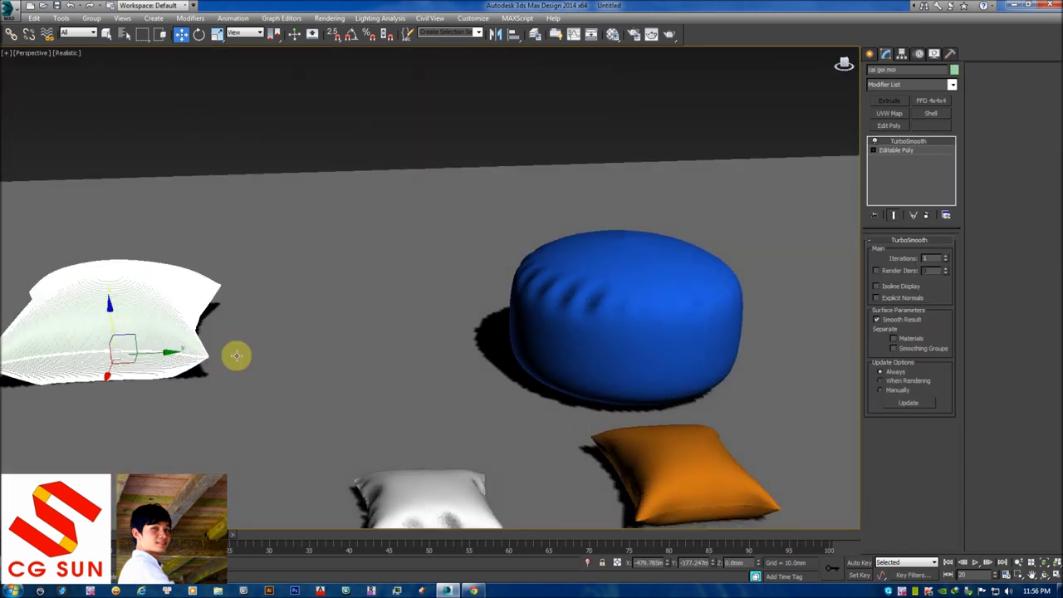
{"action": "left_click", "coordinate": [254, 277]}
{"action": "mouse_move", "coordinate": [254, 277]}
{"action": "middle_mouse_down", "text": "alt"}
{"action": "mouse_move", "coordinate": [272, 293]}
{"action": "mouse_move", "coordinate": [387, 313]}
{"action": "mouse_move", "coordinate": [310, 363]}
{"action": "mouse_move", "coordinate": [327, 358]}
{"action": "mouse_move", "coordinate": [274, 362]}
{"action": "middle_mouse_up", "text": "alt"}
{"action": "middle_click_drag", "start_coordinate": [565, 147], "coordinate": [689, 171], "text": "alt"}
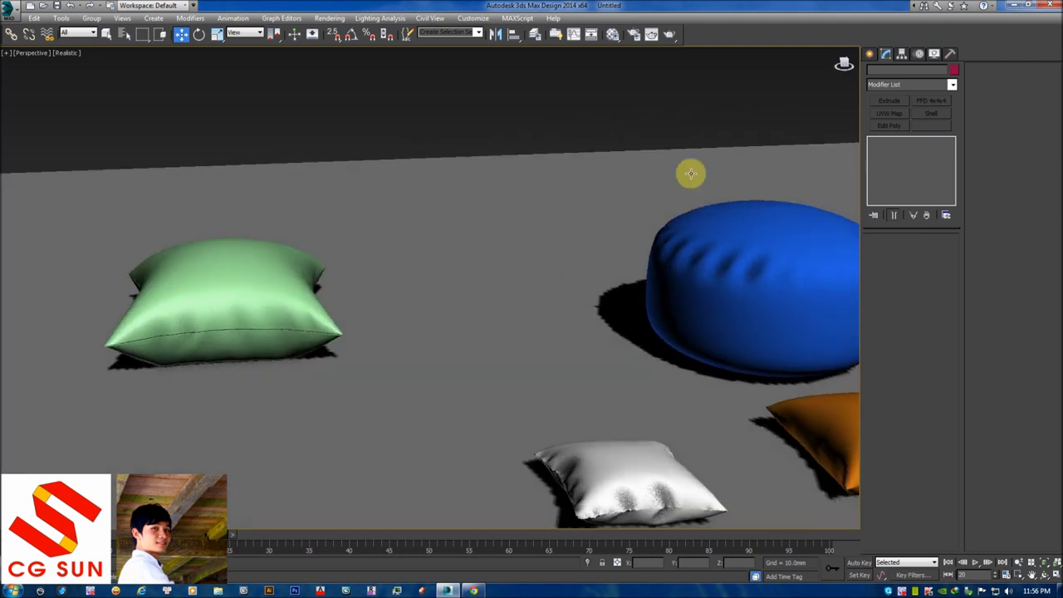
{"action": "left_click", "coordinate": [870, 53]}
- Switch to a wireframe Top view framed on the green pillow
{"action": "mouse_move", "coordinate": [543, 214]}
{"action": "middle_mouse_down", "text": "alt"}
{"action": "mouse_move", "coordinate": [465, 242]}
{"action": "mouse_move", "coordinate": [389, 250]}
{"action": "middle_mouse_up", "text": "alt"}
{"action": "scroll", "coordinate": [465, 241], "scroll_direction": "up", "scroll_amount": 3}
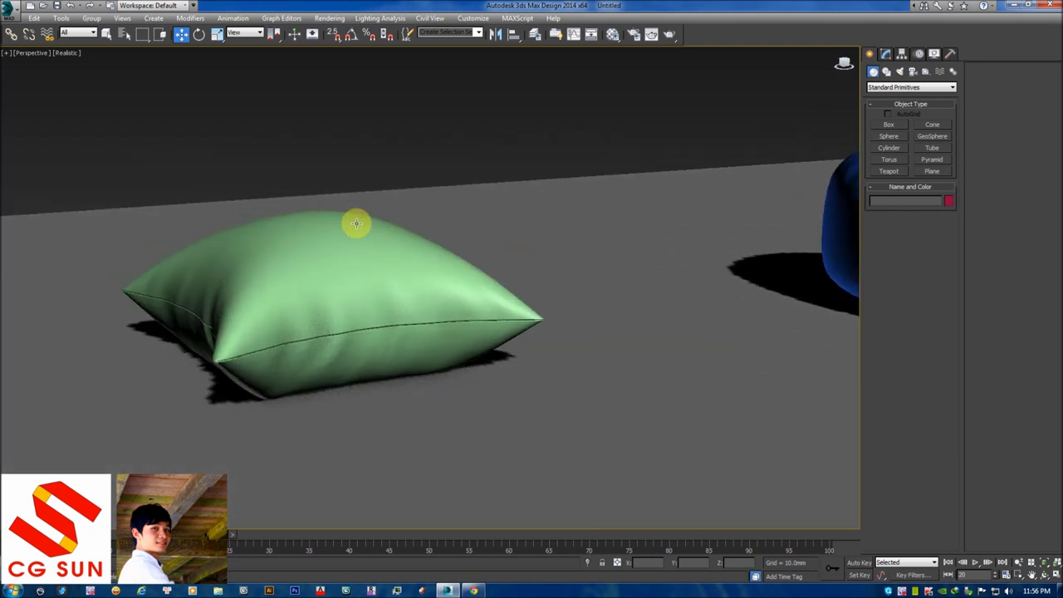
{"action": "key", "text": "t"}
{"action": "key", "text": "F3"}
{"action": "scroll", "coordinate": [391, 250], "scroll_direction": "up", "scroll_amount": 2}
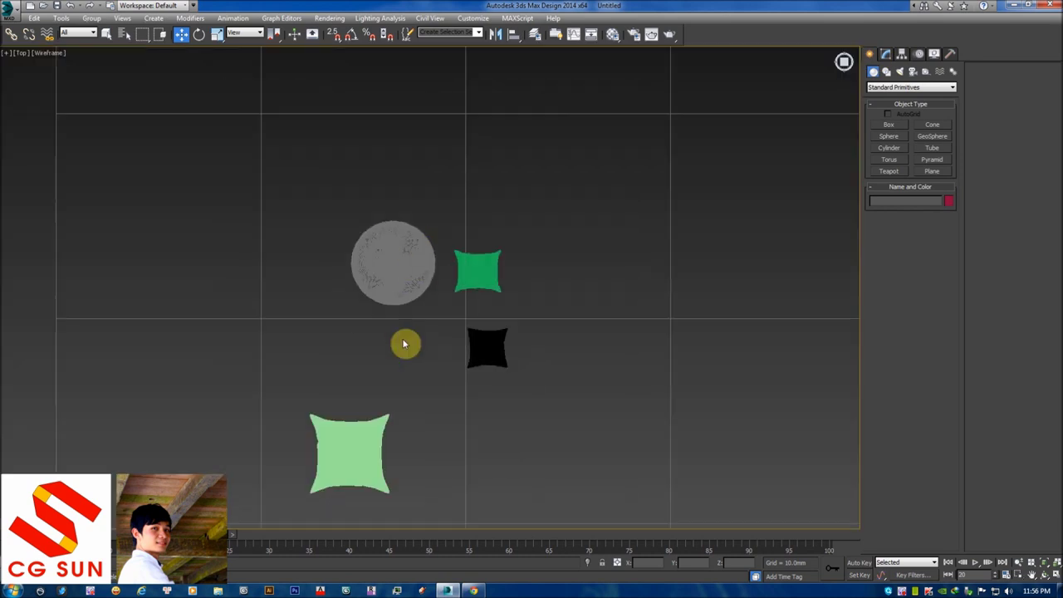
{"action": "middle_click_drag", "start_coordinate": [404, 344], "coordinate": [435, 311]}
- Draw a new box, Box004, with 100×100 segments beside the green pillow
{"action": "left_click", "coordinate": [904, 127]}
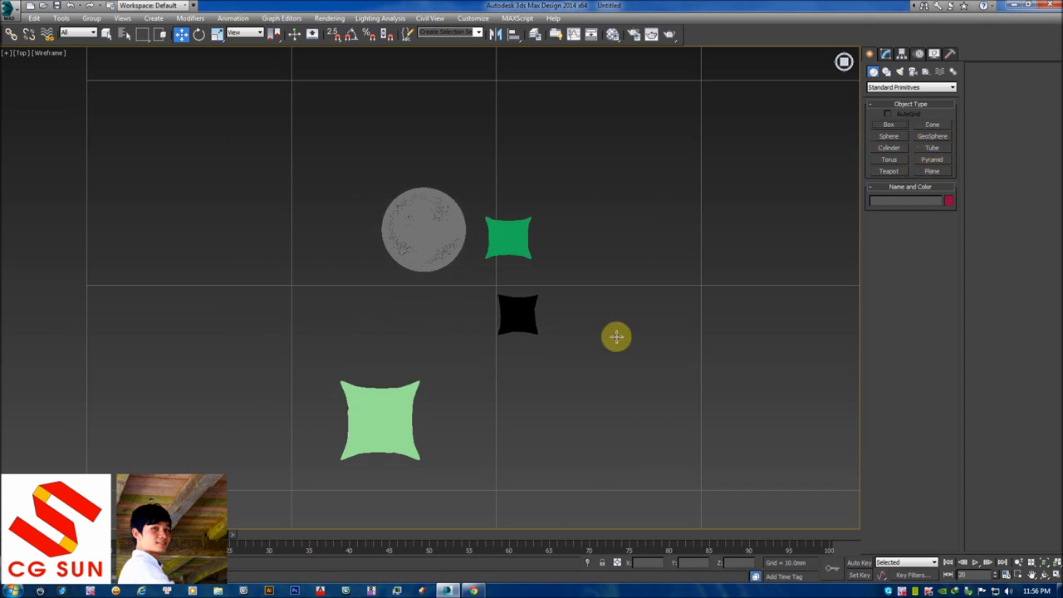
{"action": "middle_click_drag", "start_coordinate": [480, 351], "coordinate": [508, 291]}
{"action": "scroll", "coordinate": [482, 320], "scroll_direction": "up", "scroll_amount": 2}
{"action": "key", "text": "F3"}
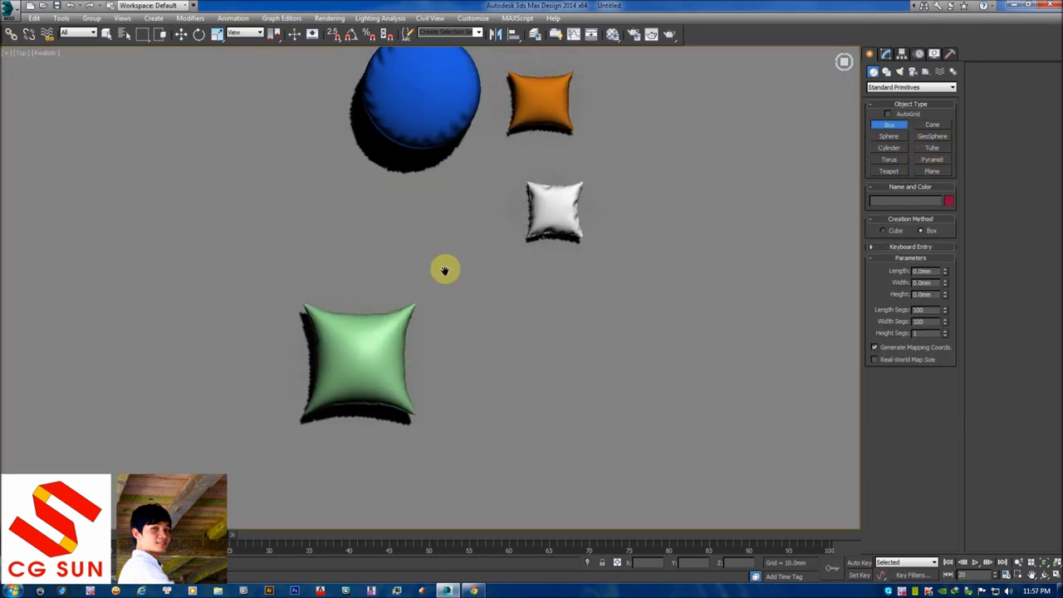
{"action": "scroll", "coordinate": [517, 207], "scroll_direction": "up", "scroll_amount": 1}
{"action": "scroll", "coordinate": [487, 277], "scroll_direction": "up", "scroll_amount": 3}
{"action": "key", "text": "F3"}
{"action": "middle_click_drag", "start_coordinate": [463, 359], "coordinate": [513, 312]}
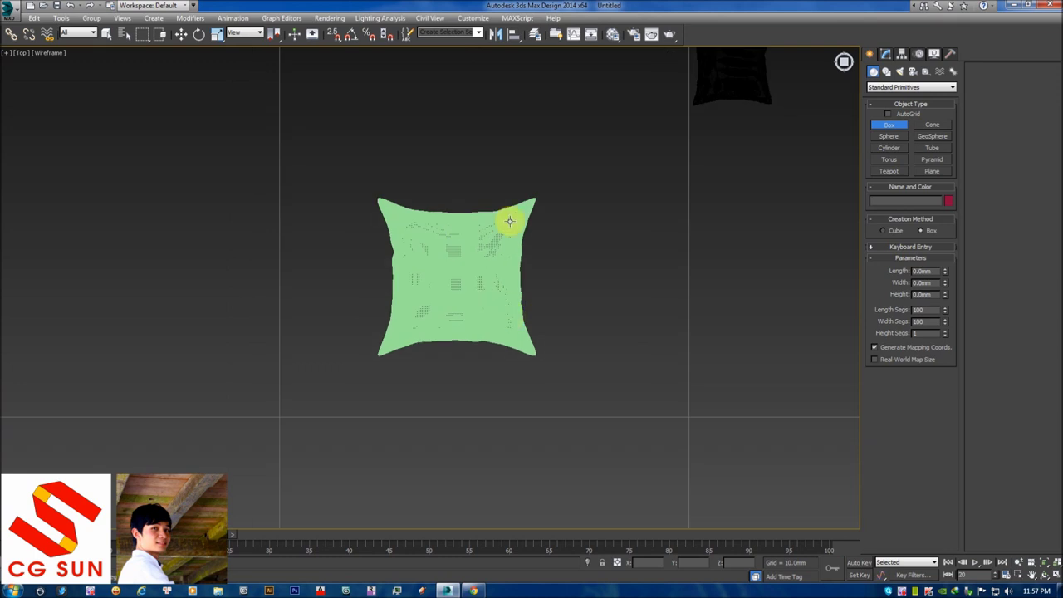
{"action": "left_click_drag", "start_coordinate": [575, 237], "coordinate": [688, 461]}
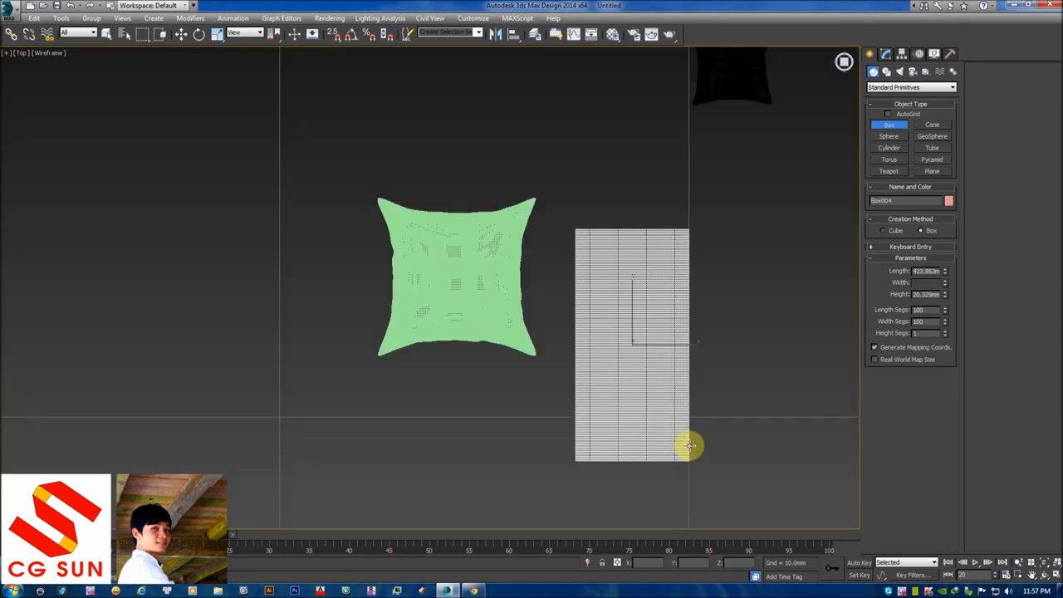
{"action": "left_click", "coordinate": [686, 443]}
- Set Box004's height to 2.0mm and view it in shaded Perspective
{"action": "key", "text": "w"}
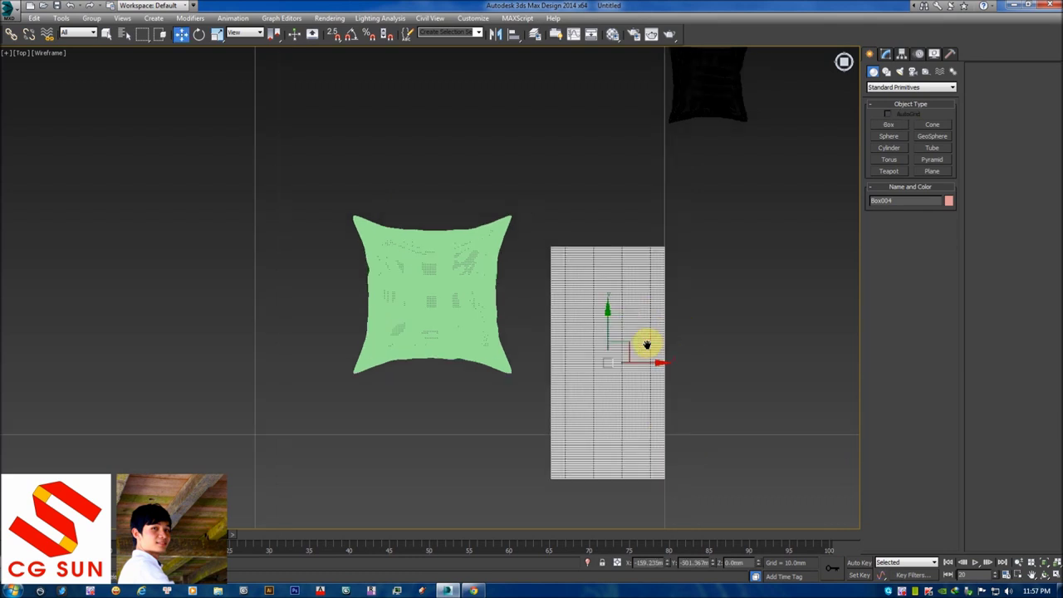
{"action": "key", "text": "p"}
{"action": "left_click", "coordinate": [886, 53]}
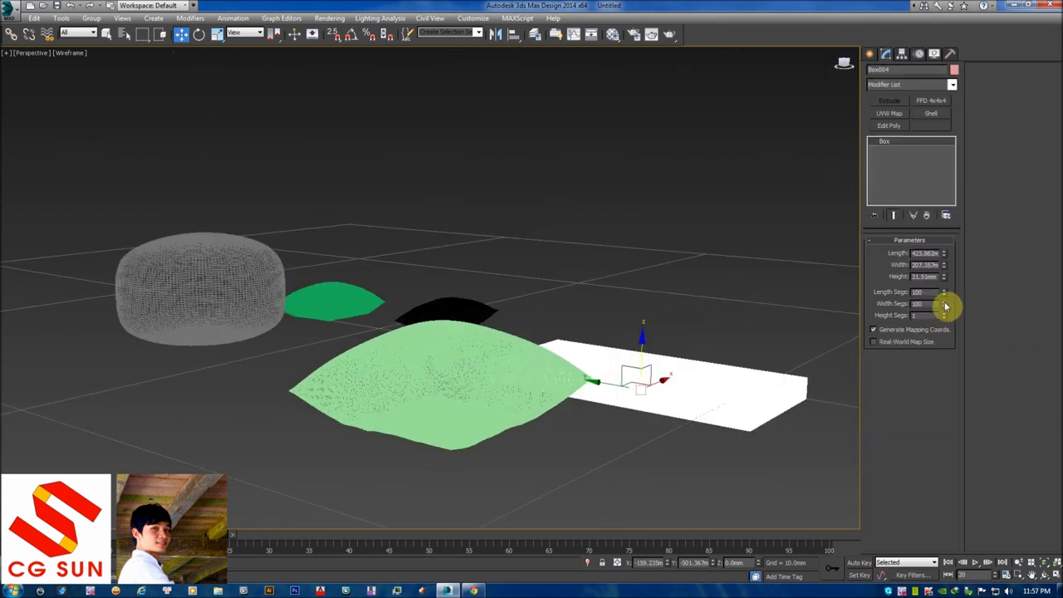
{"action": "type", "text": "2"}
{"action": "key", "text": "Return"}
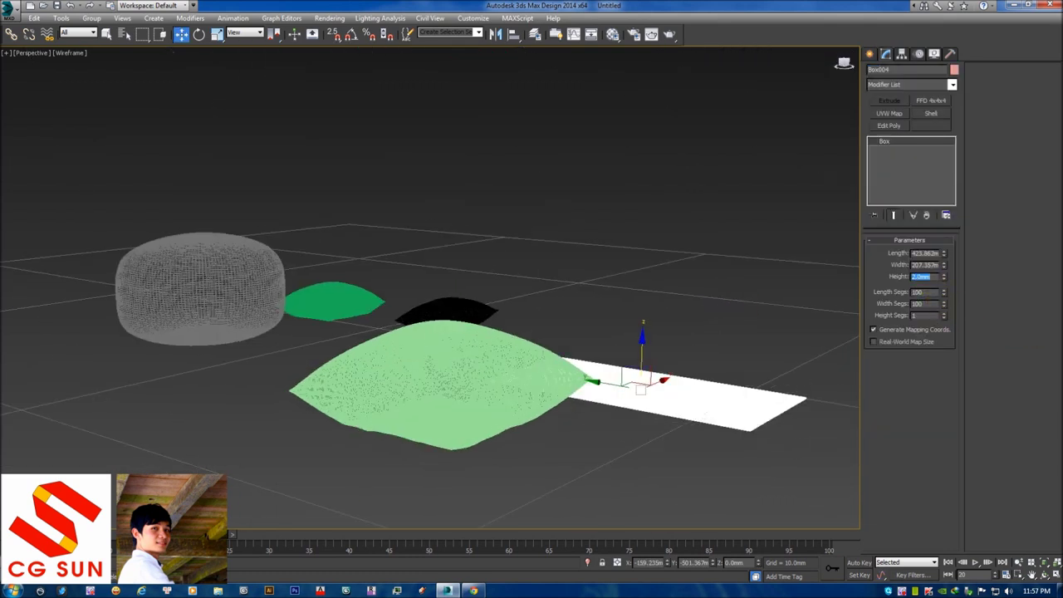
{"action": "key", "text": "F3"}
{"action": "scroll", "coordinate": [677, 316], "scroll_direction": "up", "scroll_amount": 5}
{"action": "middle_click_drag", "start_coordinate": [730, 376], "coordinate": [656, 157]}
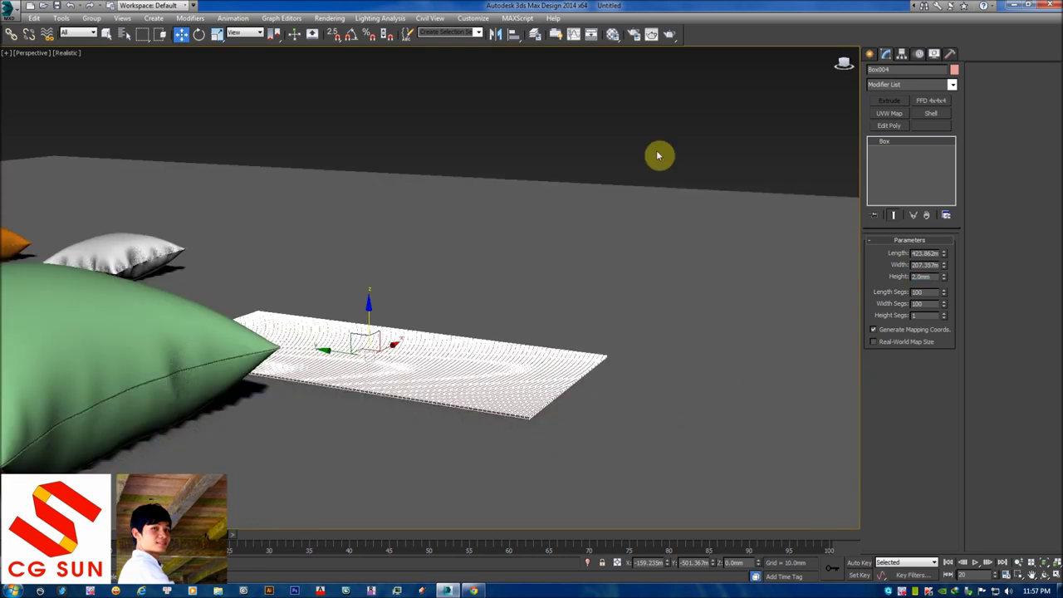
{"action": "middle_click_drag", "start_coordinate": [562, 332], "coordinate": [527, 393], "text": "alt"}
{"action": "scroll", "coordinate": [545, 328], "scroll_direction": "up", "scroll_amount": 5}
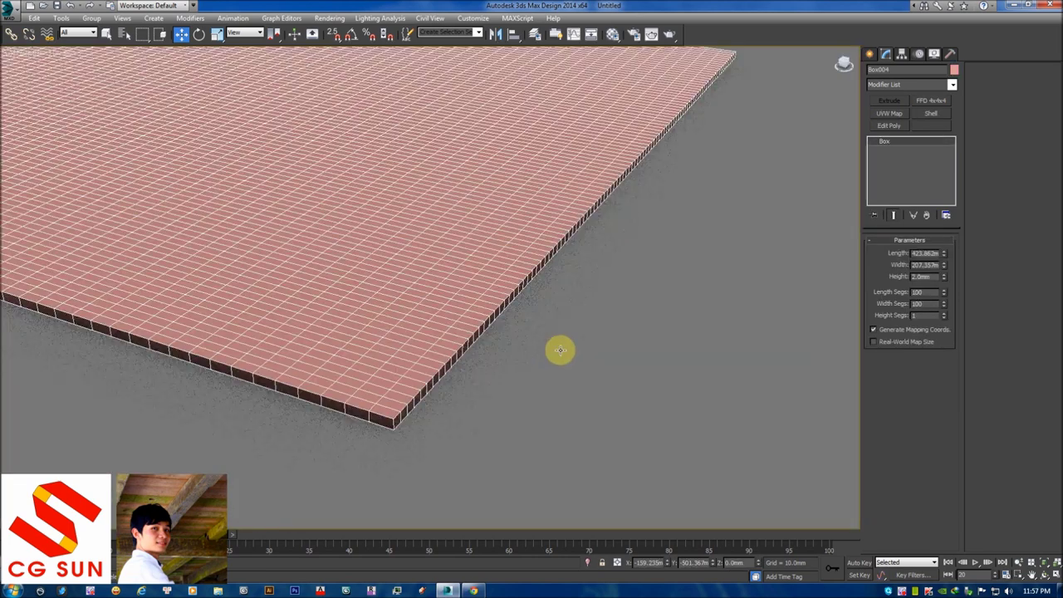
{"action": "middle_click_drag", "start_coordinate": [553, 324], "coordinate": [645, 323]}
- Raise Length Segs to 146 and lift the sheet about 179 mm above the green pillow
{"action": "left_click_drag", "start_coordinate": [944, 293], "coordinate": [955, 90]}
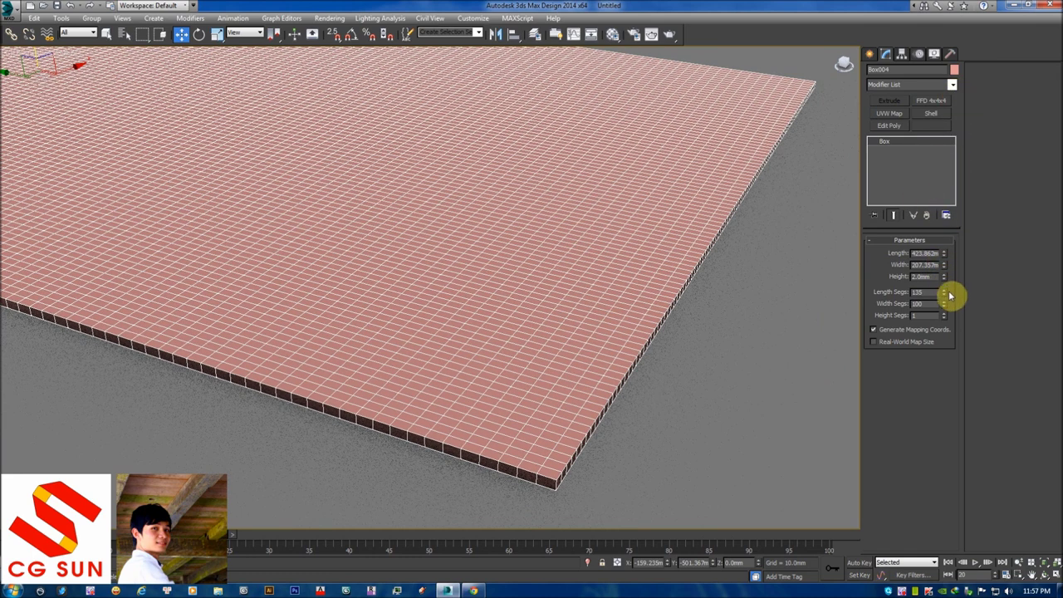
{"action": "left_click_drag", "start_coordinate": [944, 293], "coordinate": [944, 224]}
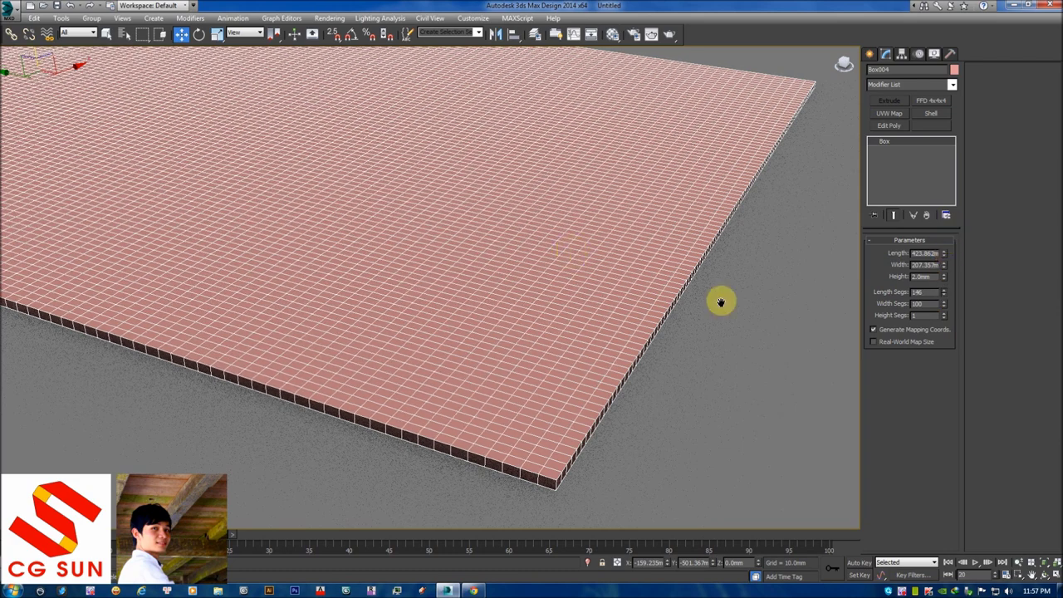
{"action": "scroll", "coordinate": [695, 318], "scroll_direction": "down", "scroll_amount": 5}
{"action": "scroll", "coordinate": [694, 318], "scroll_direction": "down", "scroll_amount": 3}
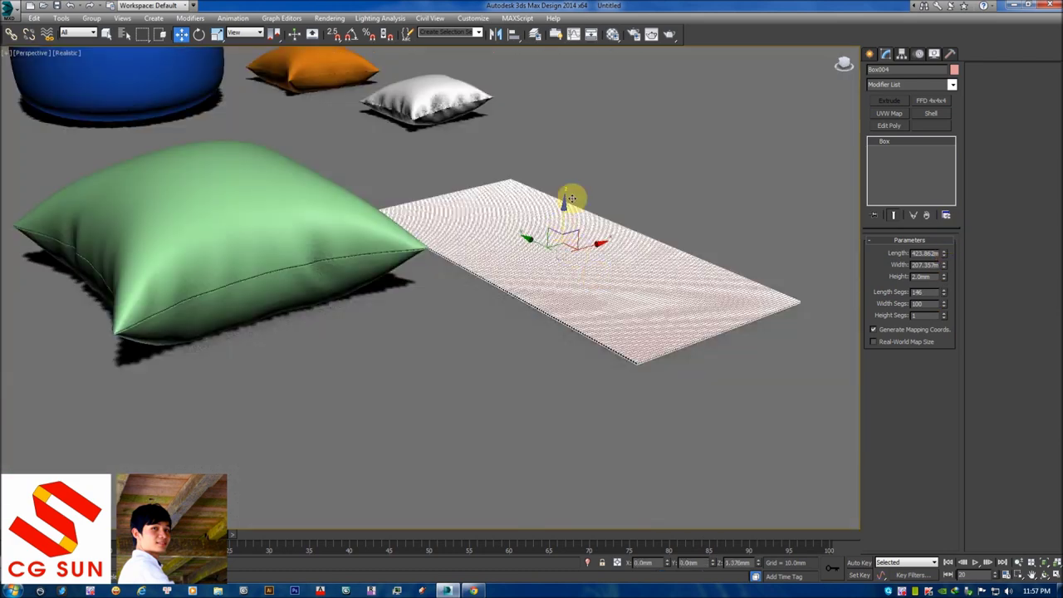
{"action": "left_click_drag", "start_coordinate": [572, 198], "coordinate": [560, 52]}
{"action": "mouse_move", "coordinate": [593, 147]}
{"action": "middle_mouse_down", "text": "alt"}
{"action": "mouse_move", "coordinate": [526, 218]}
{"action": "mouse_move", "coordinate": [604, 202]}
{"action": "mouse_move", "coordinate": [316, 158]}
{"action": "mouse_move", "coordinate": [321, 177]}
{"action": "mouse_move", "coordinate": [344, 161]}
{"action": "mouse_move", "coordinate": [408, 161]}
{"action": "mouse_move", "coordinate": [445, 177]}
{"action": "middle_mouse_up", "text": "alt"}
- Re-centre the white plane on the green pillow and check it in Perspective
{"action": "key", "text": "r"}
{"action": "key", "text": "t"}
{"action": "scroll", "coordinate": [443, 177], "scroll_direction": "up", "scroll_amount": 3}
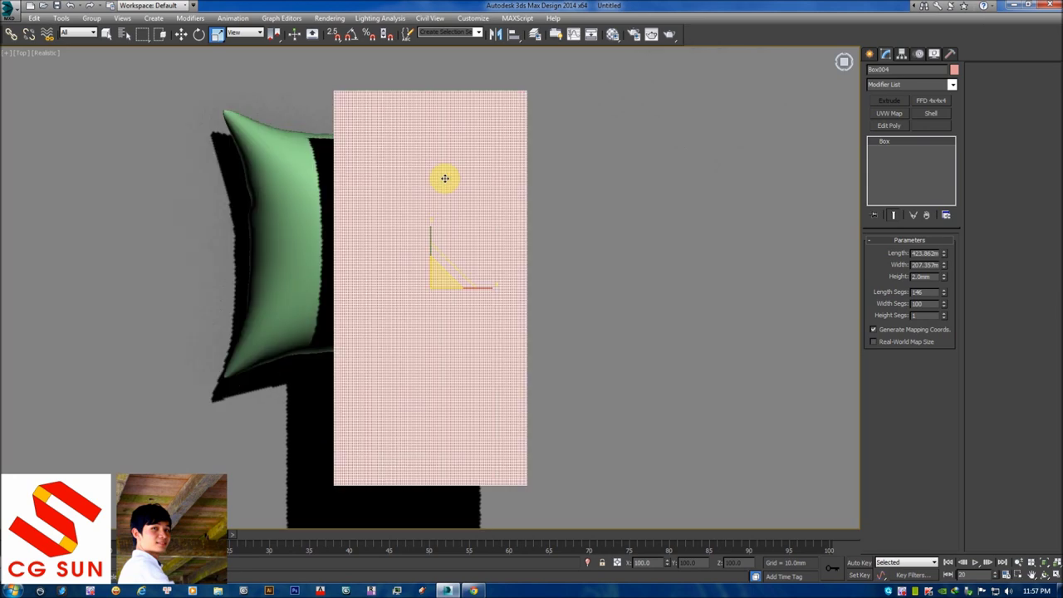
{"action": "key", "text": "F3"}
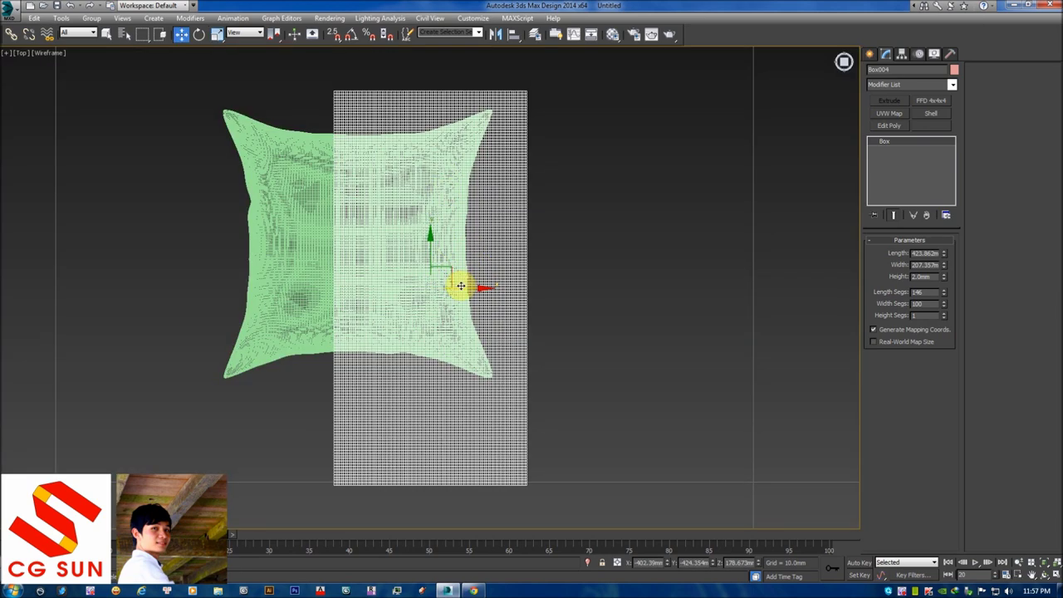
{"action": "key", "text": "ctrl+z"}
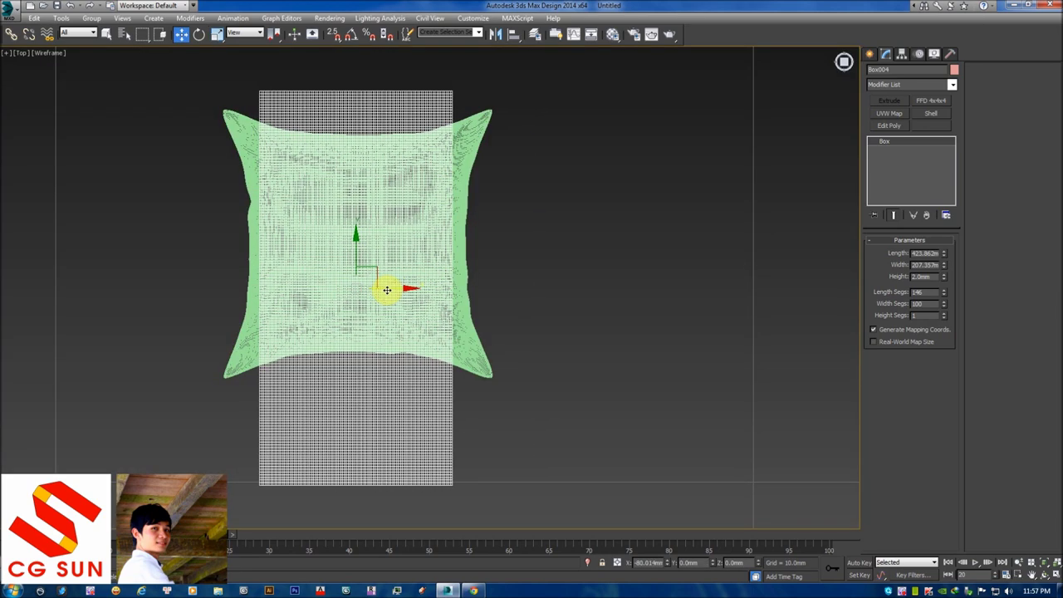
{"action": "scroll", "coordinate": [438, 263], "scroll_direction": "up", "scroll_amount": 2}
{"action": "scroll", "coordinate": [438, 270], "scroll_direction": "down", "scroll_amount": 2}
{"action": "key", "text": "p"}
{"action": "mouse_move", "coordinate": [434, 280]}
{"action": "middle_mouse_down", "text": "alt"}
{"action": "mouse_move", "coordinate": [505, 222]}
{"action": "mouse_move", "coordinate": [527, 226]}
{"action": "mouse_move", "coordinate": [524, 270]}
{"action": "mouse_move", "coordinate": [502, 290]}
{"action": "middle_mouse_up", "text": "alt"}
- Tilt the white plane by 5 degrees in the top view
{"action": "key", "text": "f"}
{"action": "scroll", "coordinate": [522, 268], "scroll_direction": "down", "scroll_amount": 4}
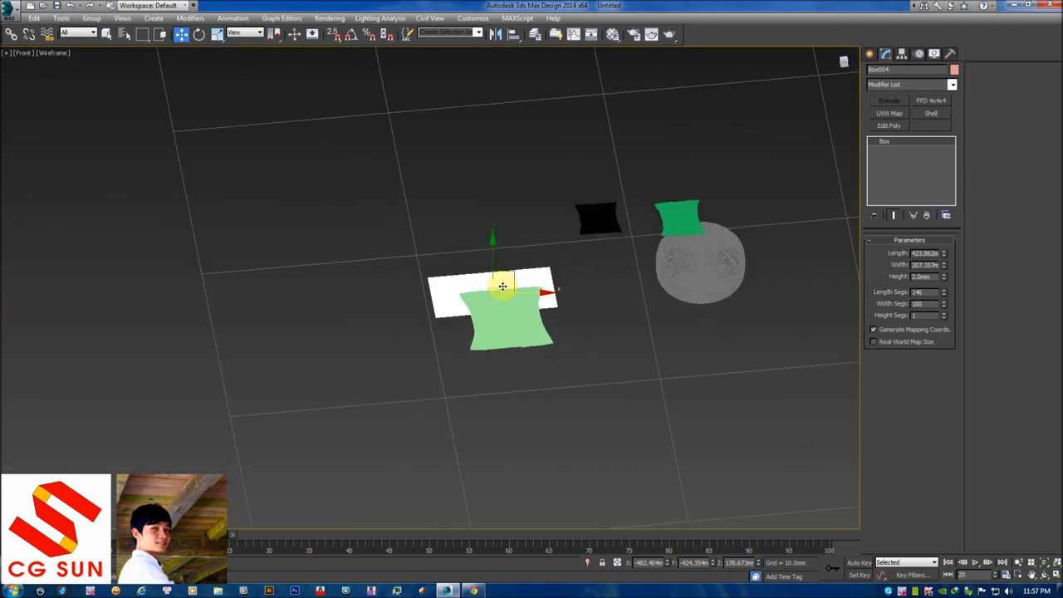
{"action": "scroll", "coordinate": [532, 279], "scroll_direction": "down", "scroll_amount": 2}
{"action": "key", "text": "t"}
{"action": "key", "text": "z"}
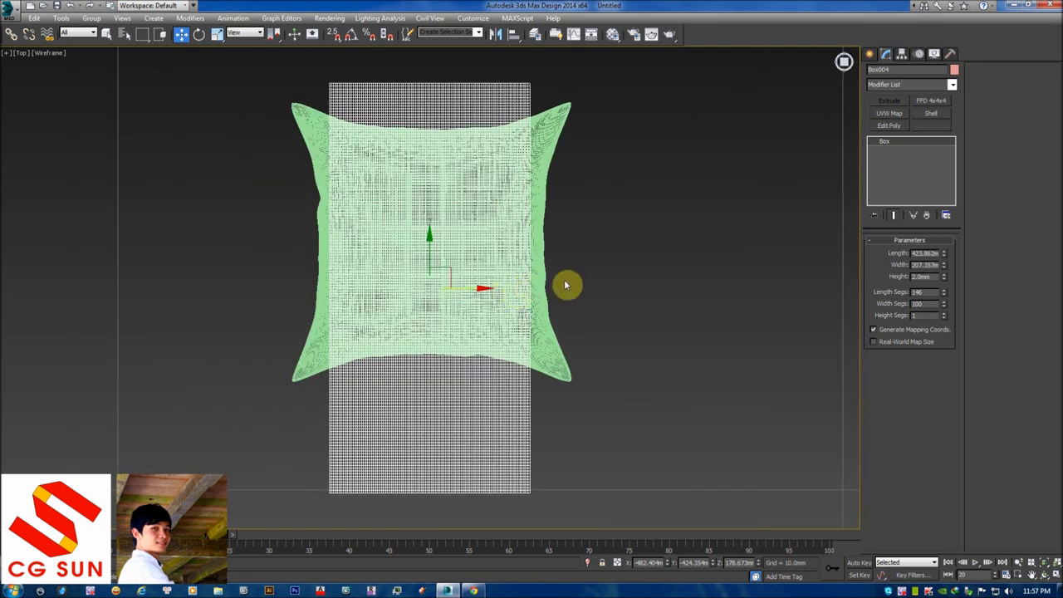
{"action": "key", "text": "e"}
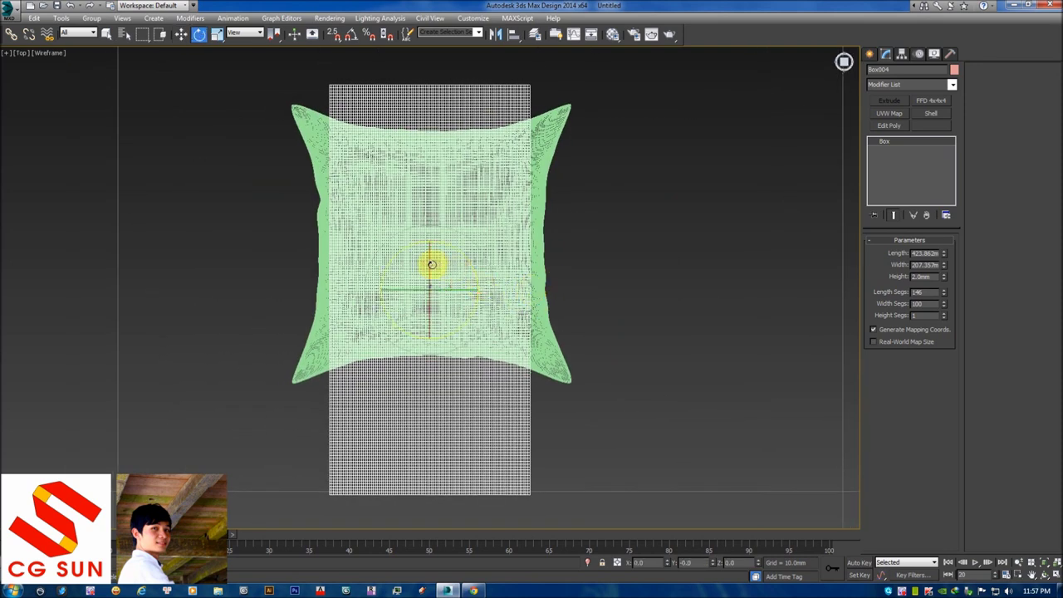
{"action": "left_click_drag", "start_coordinate": [426, 261], "coordinate": [434, 264]}
- Lengthen the white plane Box004 to about 581 mm from the left view
{"action": "key", "text": "l"}
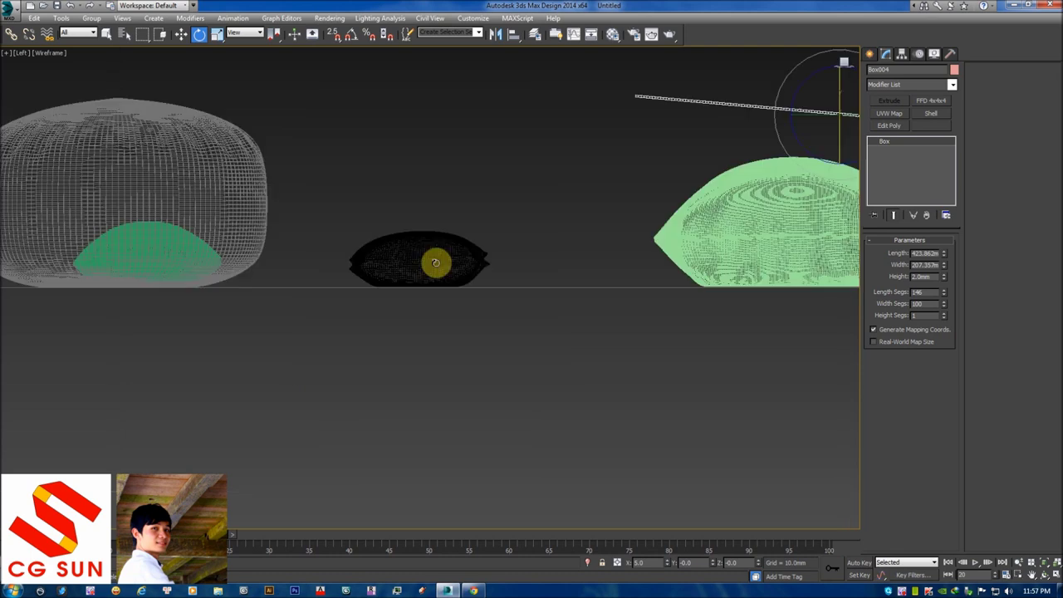
{"action": "key", "text": "z"}
{"action": "scroll", "coordinate": [438, 270], "scroll_direction": "down", "scroll_amount": 2}
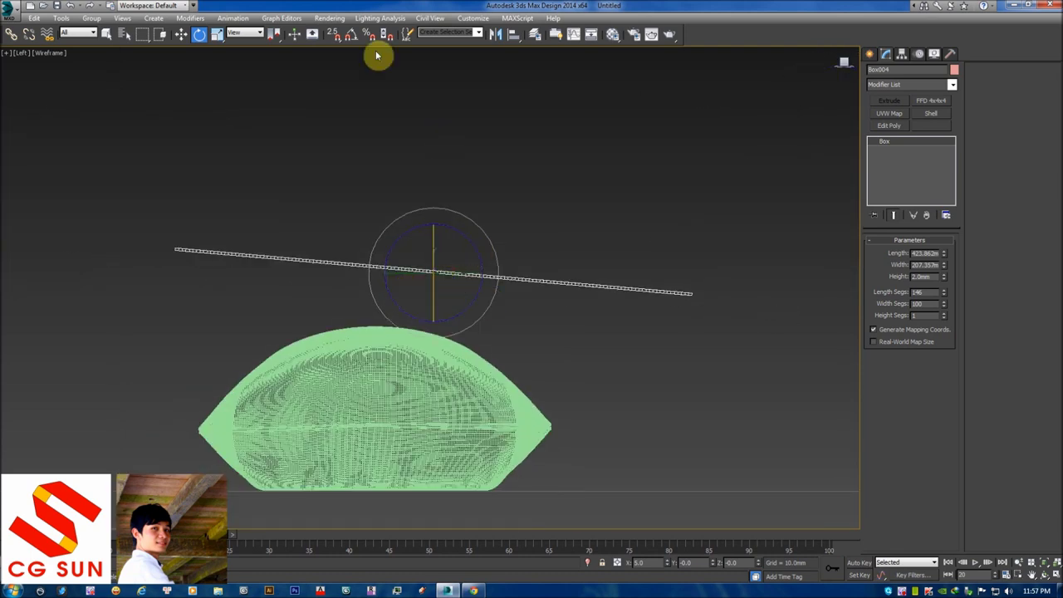
{"action": "middle_click_drag", "start_coordinate": [562, 142], "coordinate": [557, 152]}
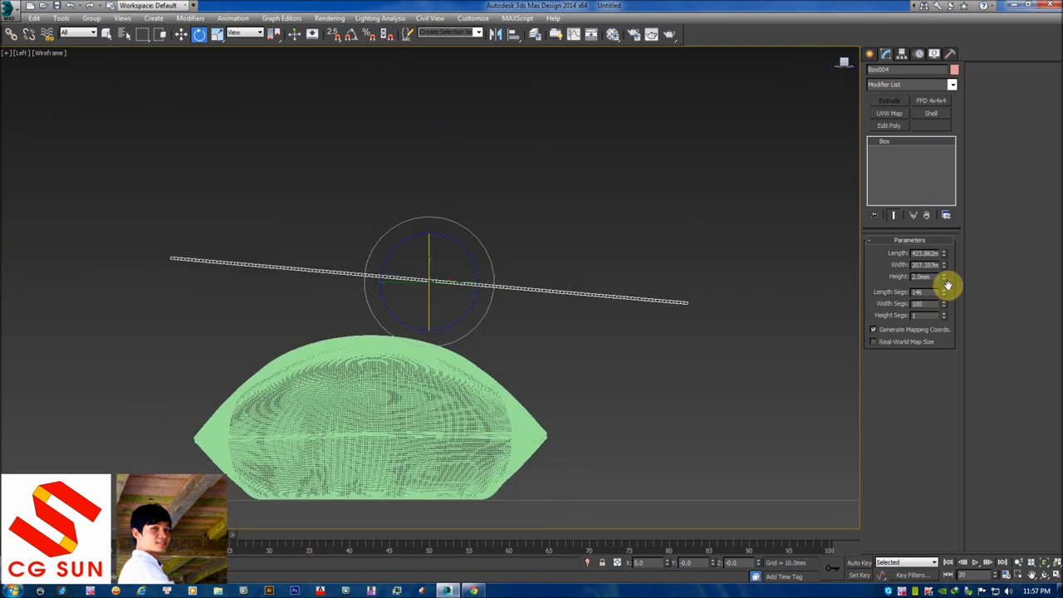
{"action": "left_click_drag", "start_coordinate": [943, 253], "coordinate": [938, 218]}
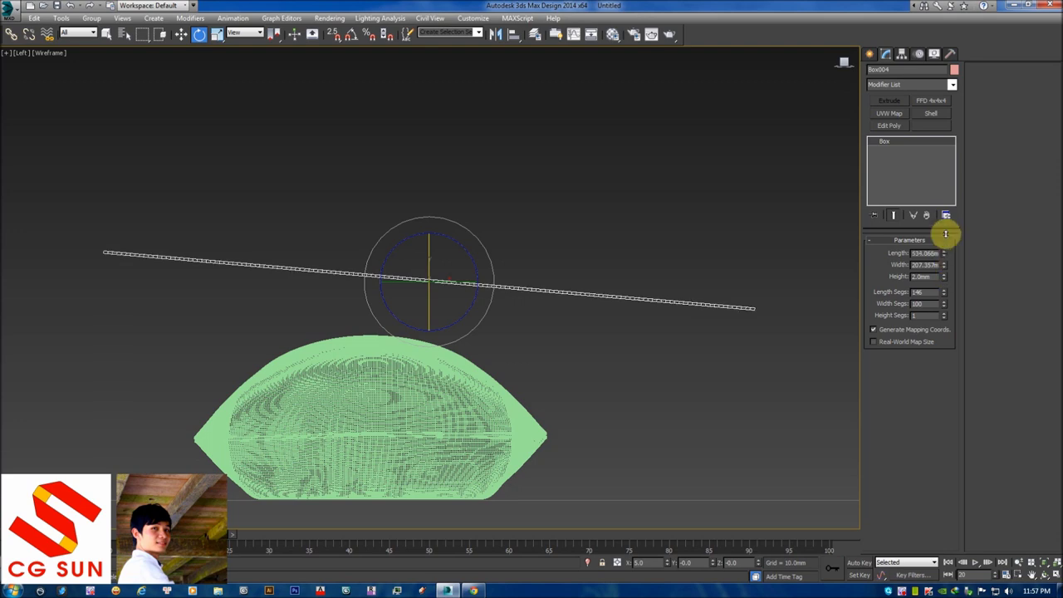
{"action": "middle_click_drag", "start_coordinate": [671, 243], "coordinate": [653, 268]}
- Add a Cloth modifier to the plane and floor, then bring up Object Properties
{"action": "key", "text": "p"}
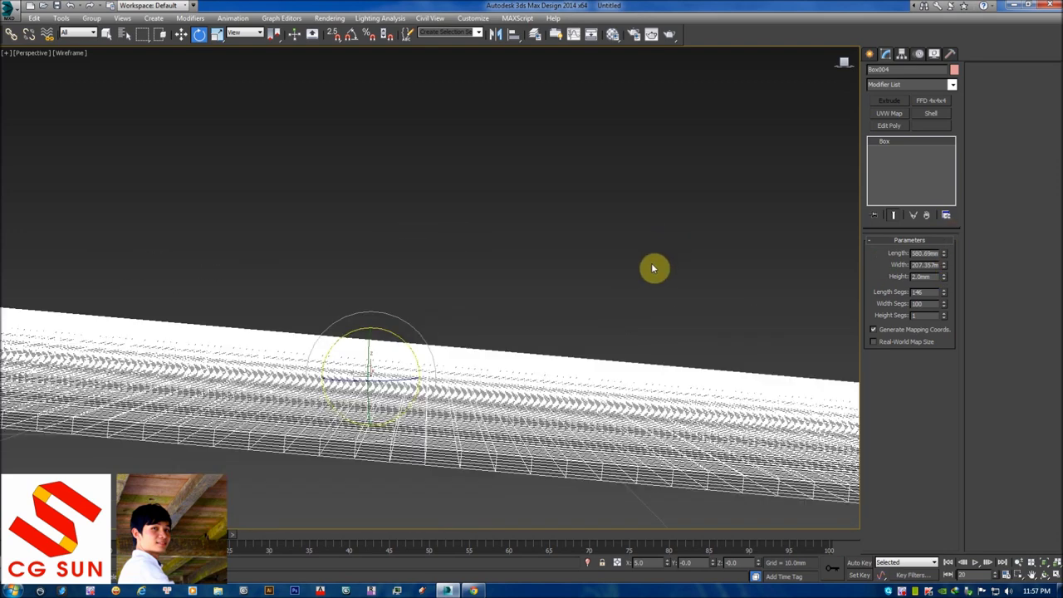
{"action": "key", "text": "F3"}
{"action": "mouse_move", "coordinate": [664, 314]}
{"action": "middle_mouse_down", "text": "alt"}
{"action": "mouse_move", "coordinate": [493, 320]}
{"action": "mouse_move", "coordinate": [644, 289]}
{"action": "middle_mouse_up", "text": "alt"}
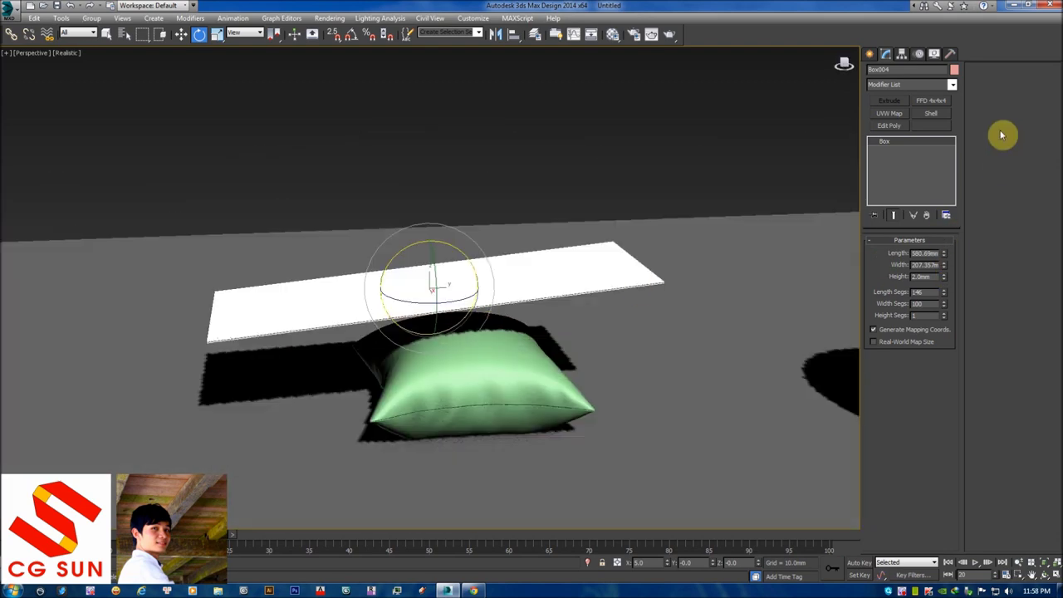
{"action": "left_click", "coordinate": [704, 240]}
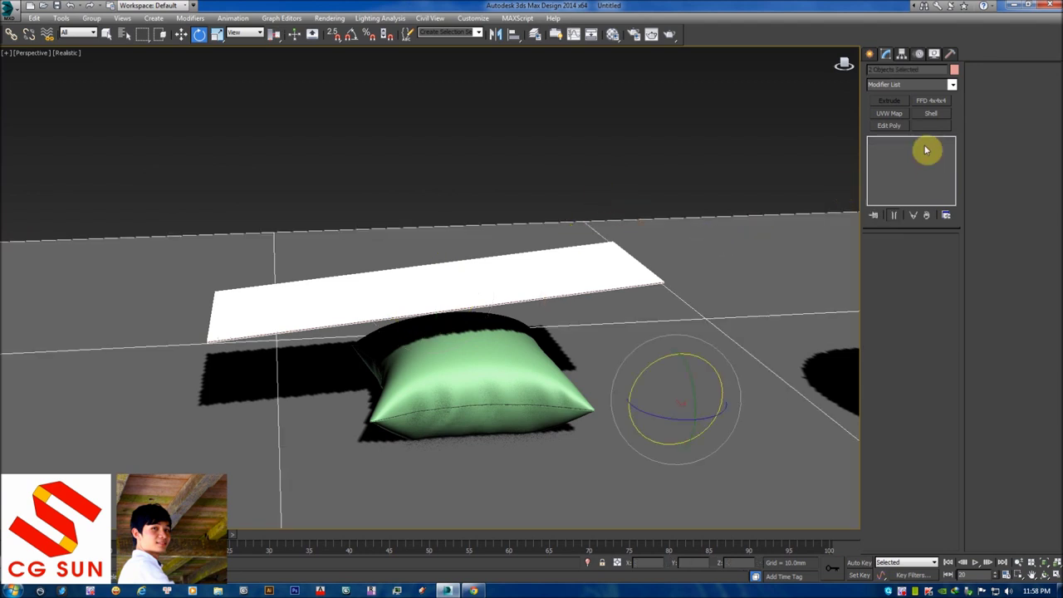
{"action": "left_click", "coordinate": [935, 88]}
{"action": "scroll", "coordinate": [935, 91], "scroll_direction": "down", "scroll_amount": 5}
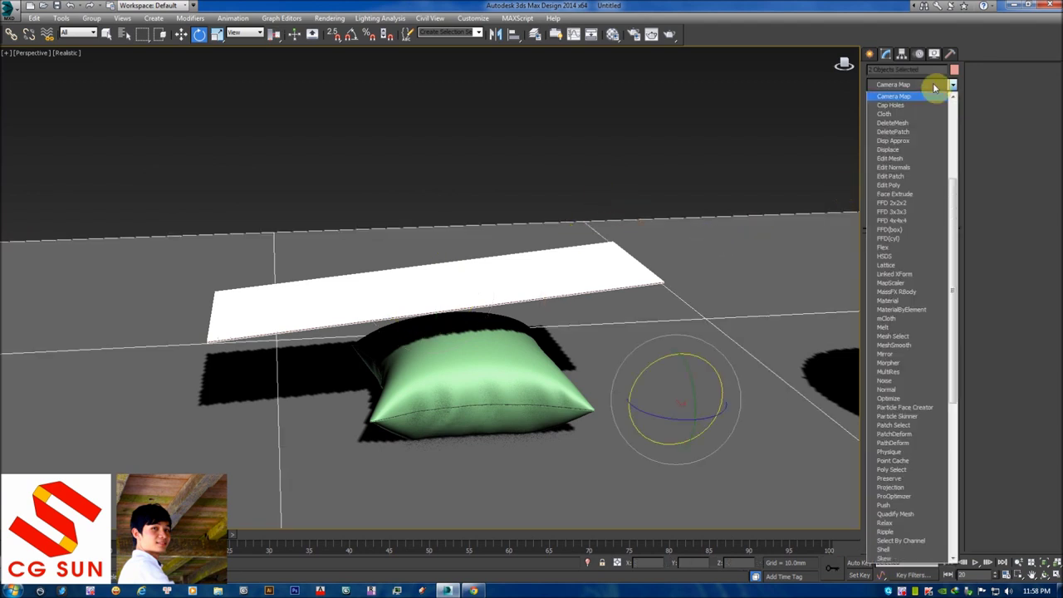
{"action": "left_click", "coordinate": [932, 96]}
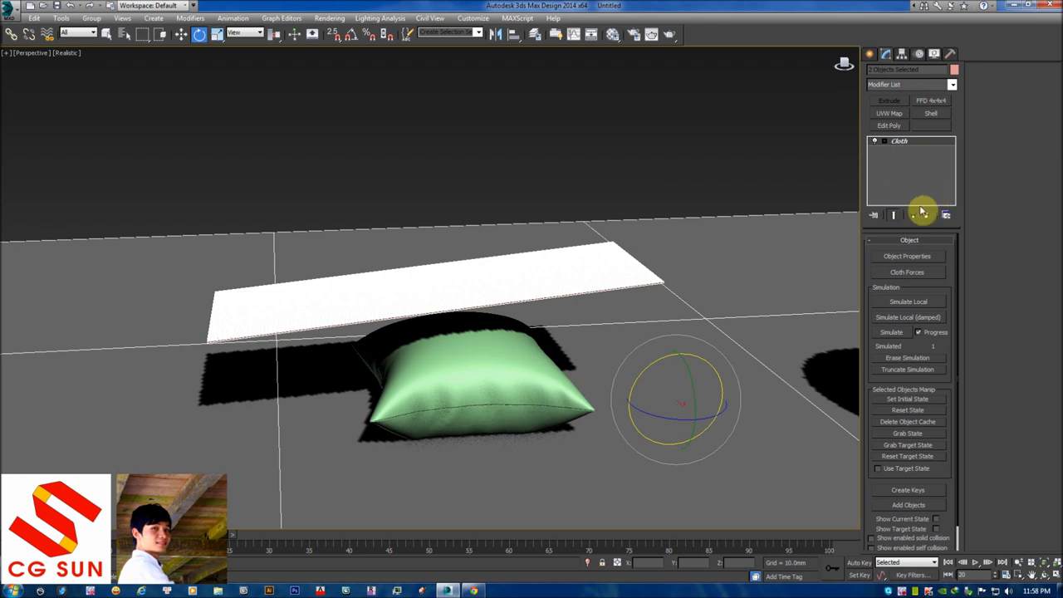
{"action": "left_click", "coordinate": [907, 256]}
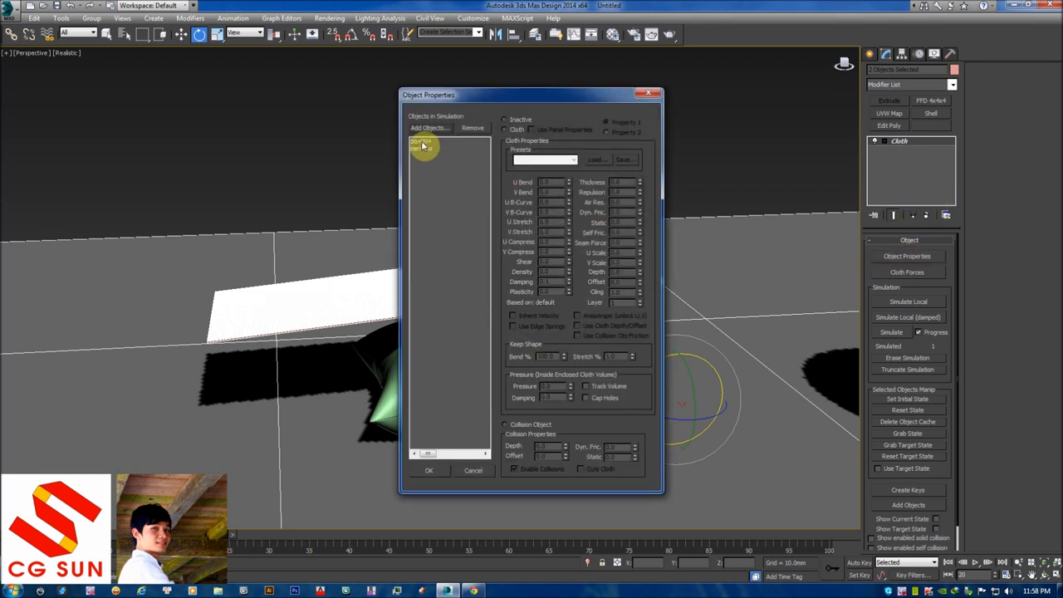
- Make Box004 a Cloth object with Pressure 60
{"action": "left_click", "coordinate": [421, 142]}
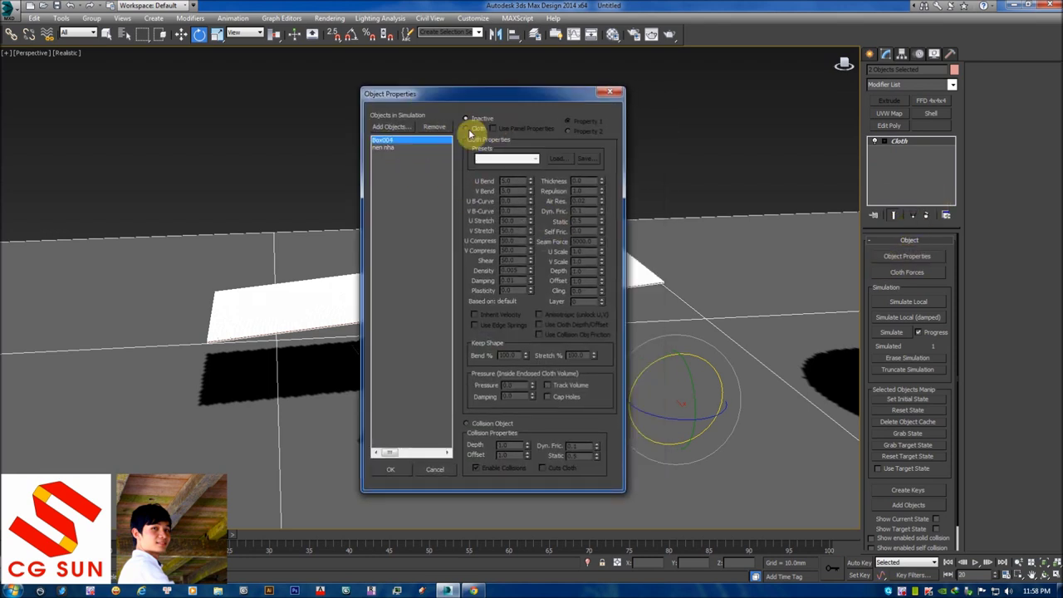
{"action": "left_click", "coordinate": [472, 129]}
{"action": "left_click", "coordinate": [510, 384]}
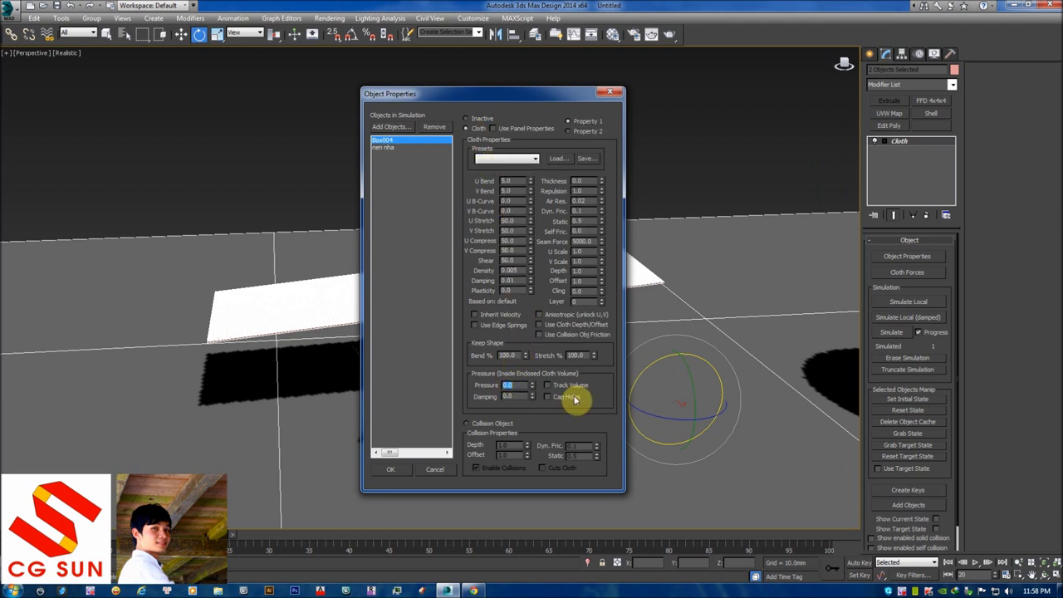
{"action": "type", "text": "50"}
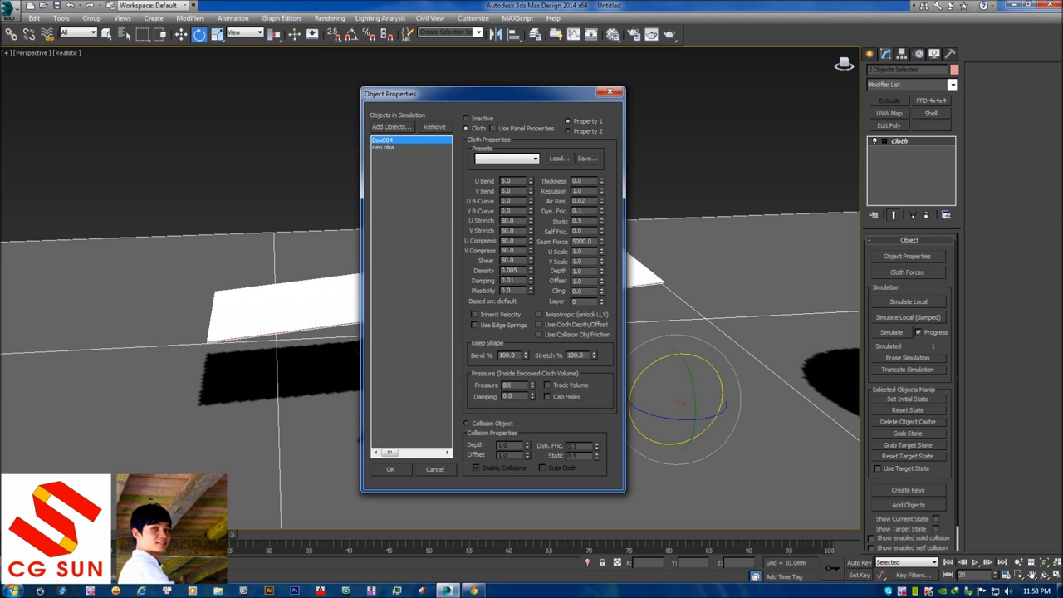
{"action": "key", "text": "Return"}
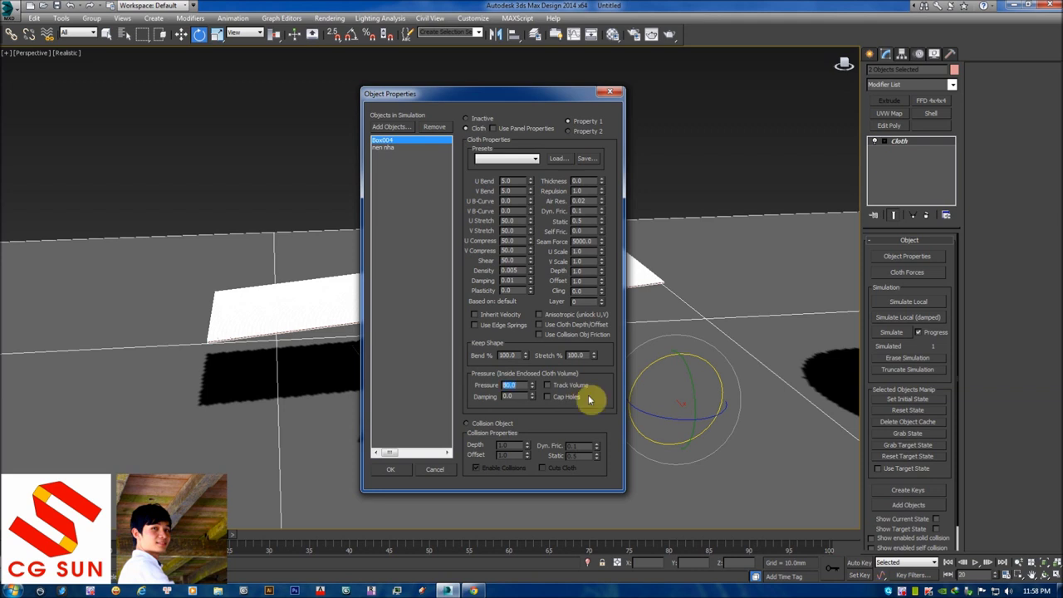
{"action": "type", "text": "60"}
{"action": "key", "text": "Return"}
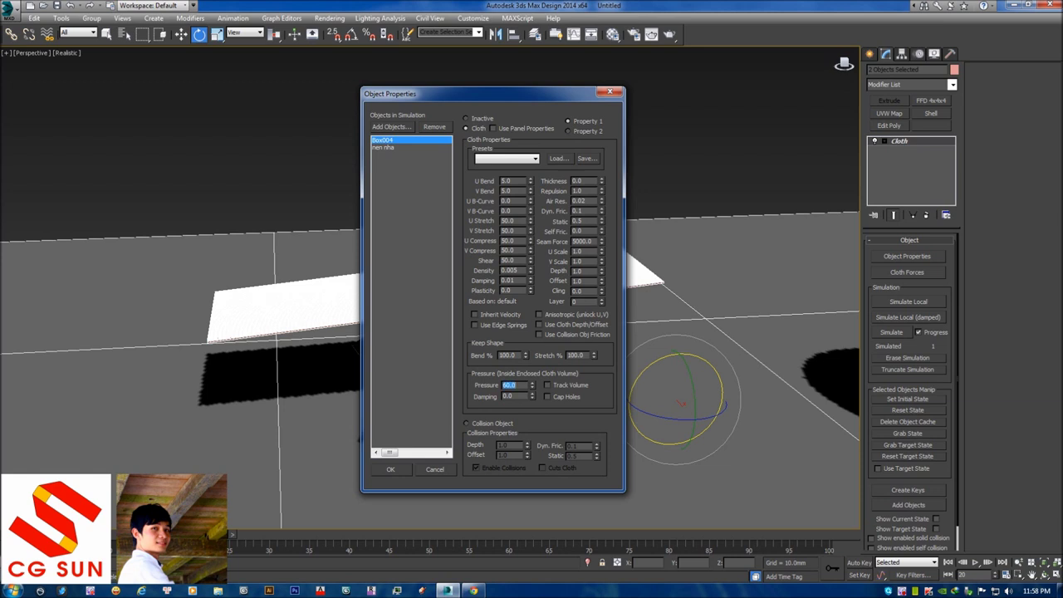
- Set the floor 'nen nha' as a Collision Object
{"action": "left_click", "coordinate": [383, 147]}
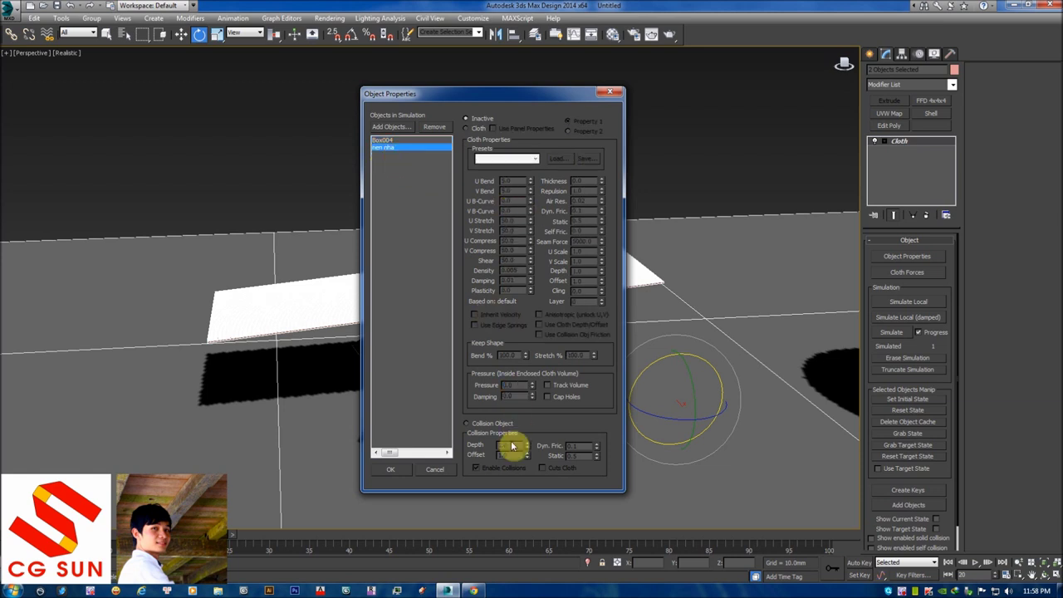
{"action": "left_click", "coordinate": [479, 425]}
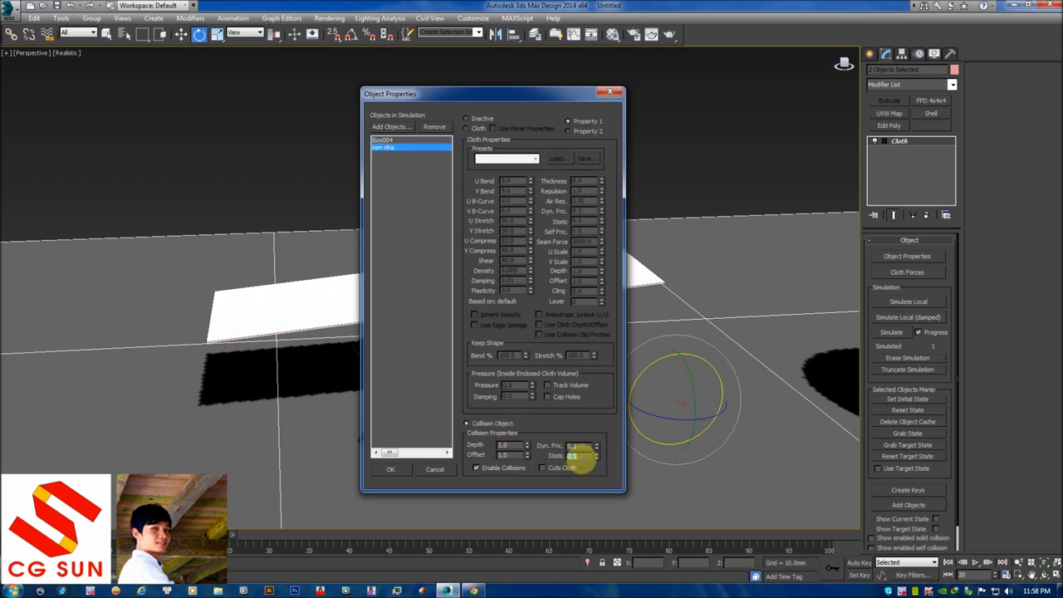
{"action": "type", "text": "100"}
{"action": "left_click", "coordinate": [304, 387]}
{"action": "left_click_drag", "start_coordinate": [535, 97], "coordinate": [738, 107]}
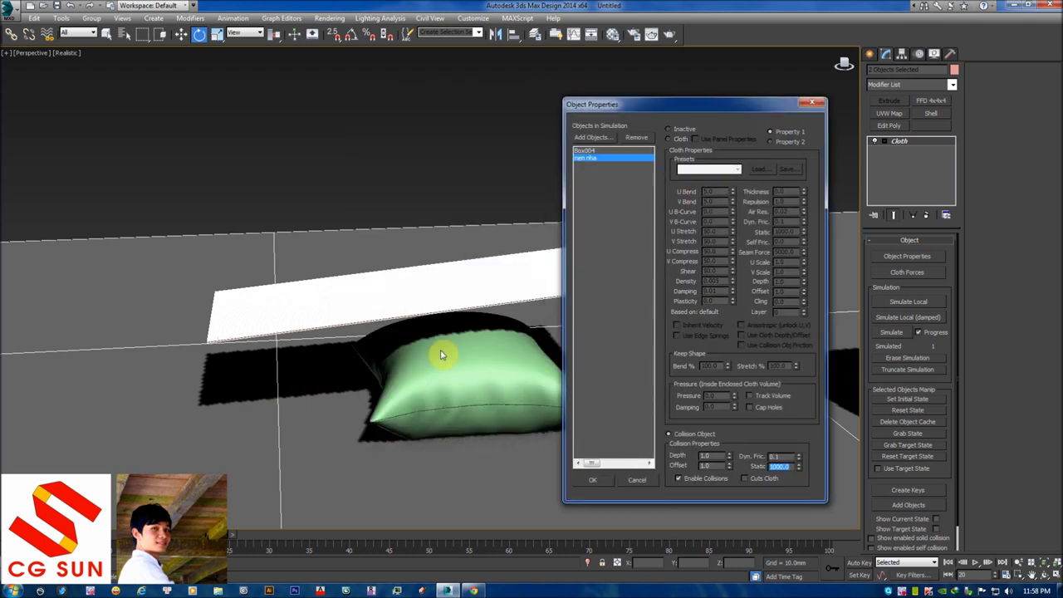
- Add the green pillow 'cai goi moi' and make it a collision object with the floor
{"action": "left_click", "coordinate": [591, 137]}
{"action": "double_click", "coordinate": [379, 190]}
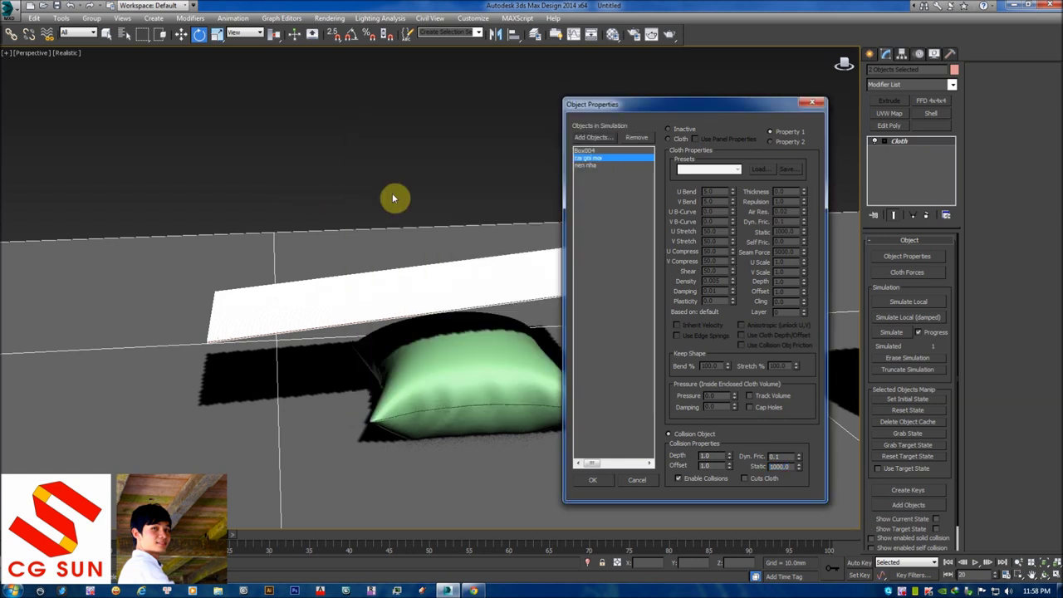
{"action": "left_click", "coordinate": [589, 166], "text": "ctrl"}
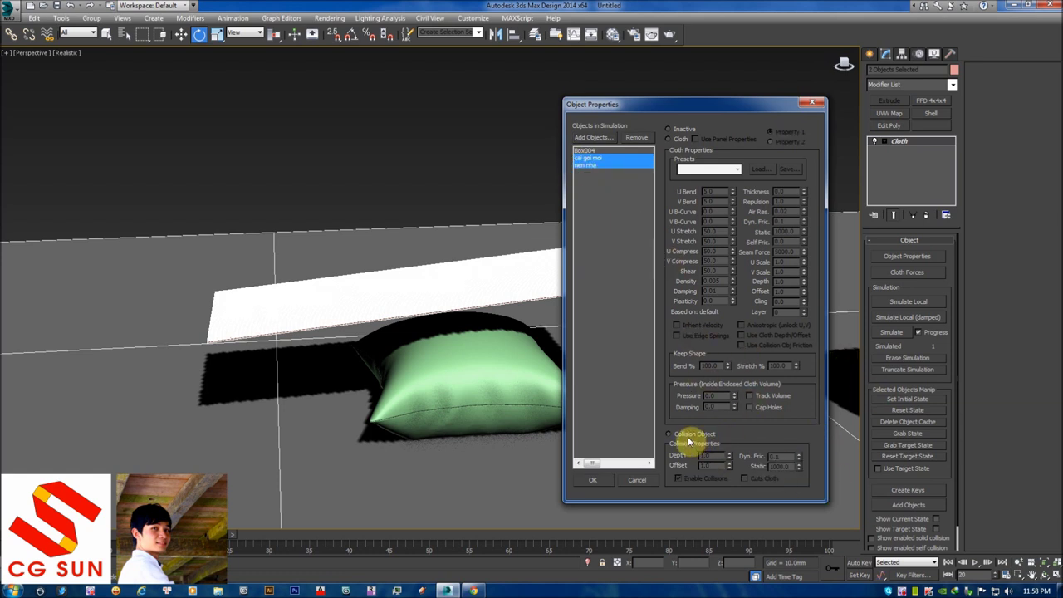
{"action": "double_click", "coordinate": [778, 466]}
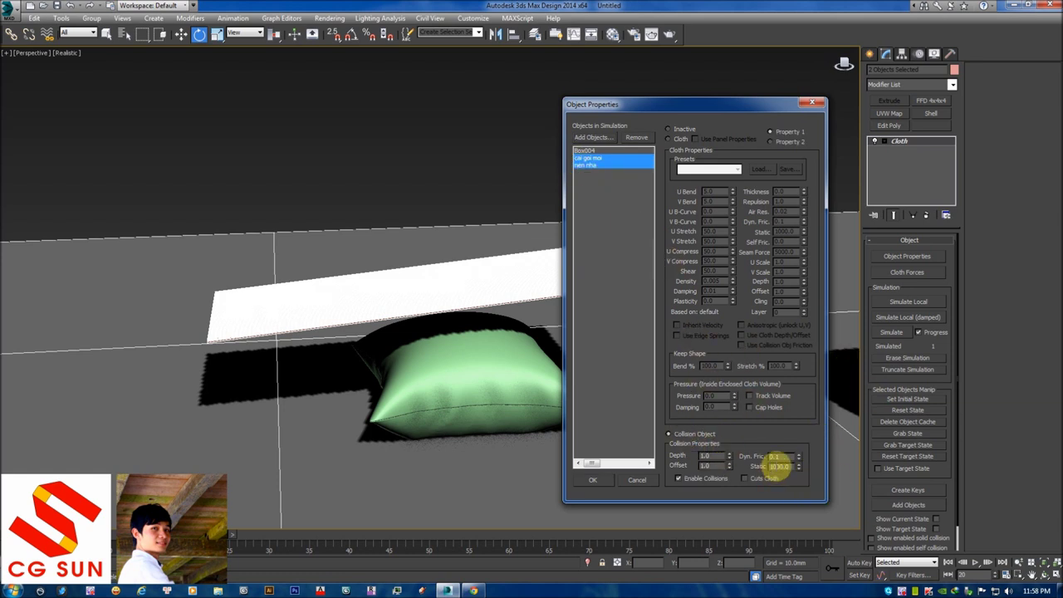
- Re-enter Box004's Pressure as 60 and apply the Object Properties
{"action": "left_click", "coordinate": [584, 151]}
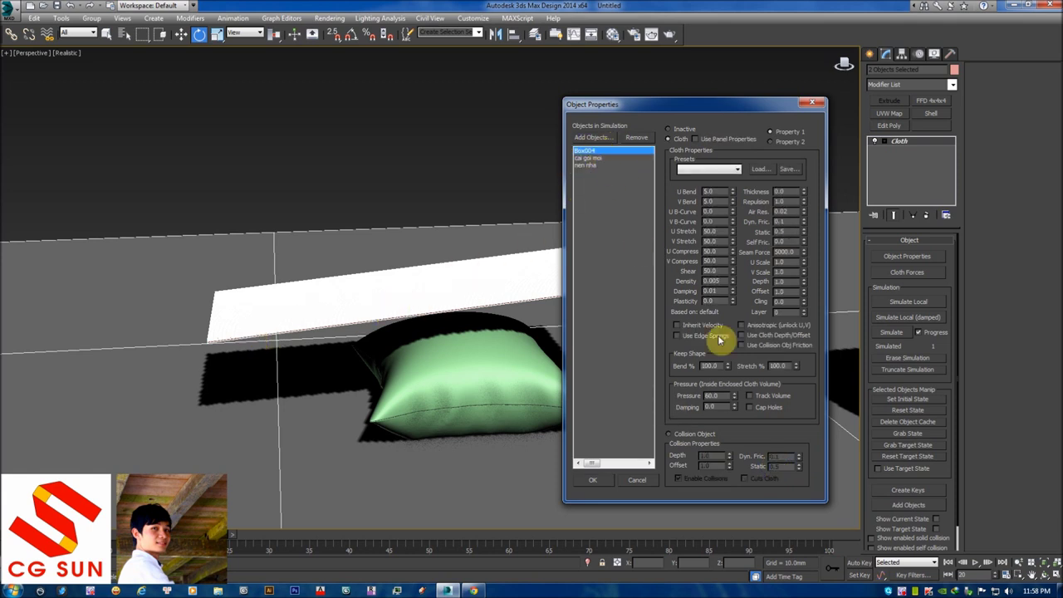
{"action": "double_click", "coordinate": [711, 396]}
{"action": "type", "text": "60"}
{"action": "key", "text": "Return"}
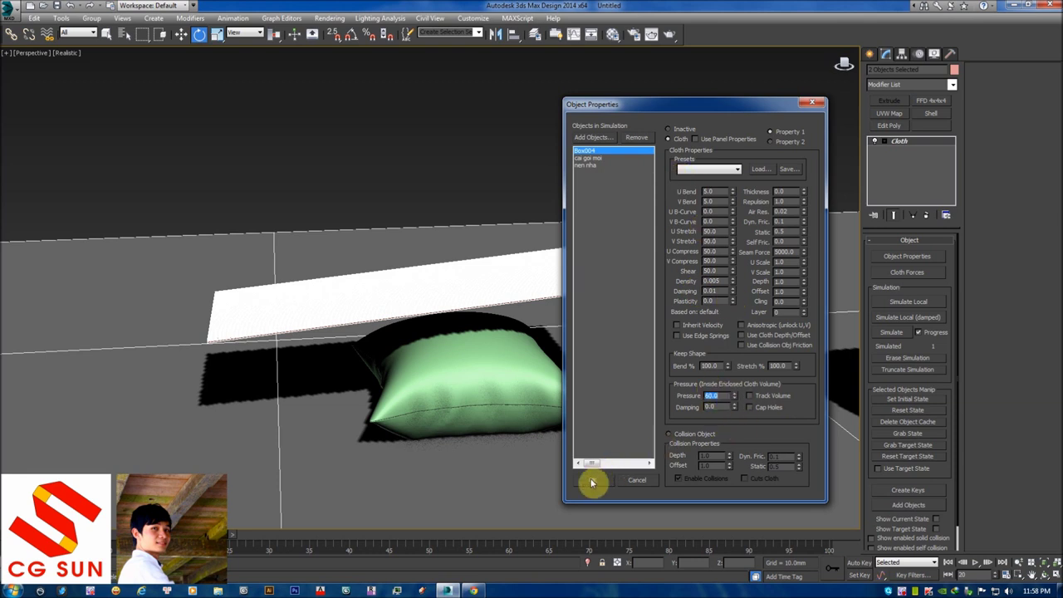
{"action": "left_click", "coordinate": [592, 482]}
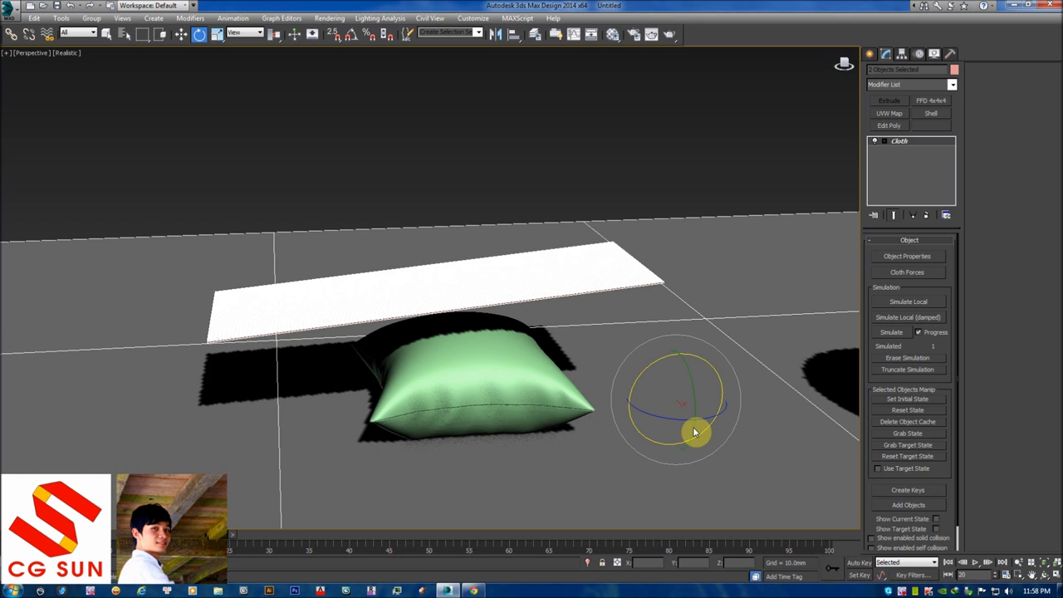
- Run Simulate Local to inflate Box004, then orbit to inspect the pink pillow
{"action": "left_click", "coordinate": [930, 304]}
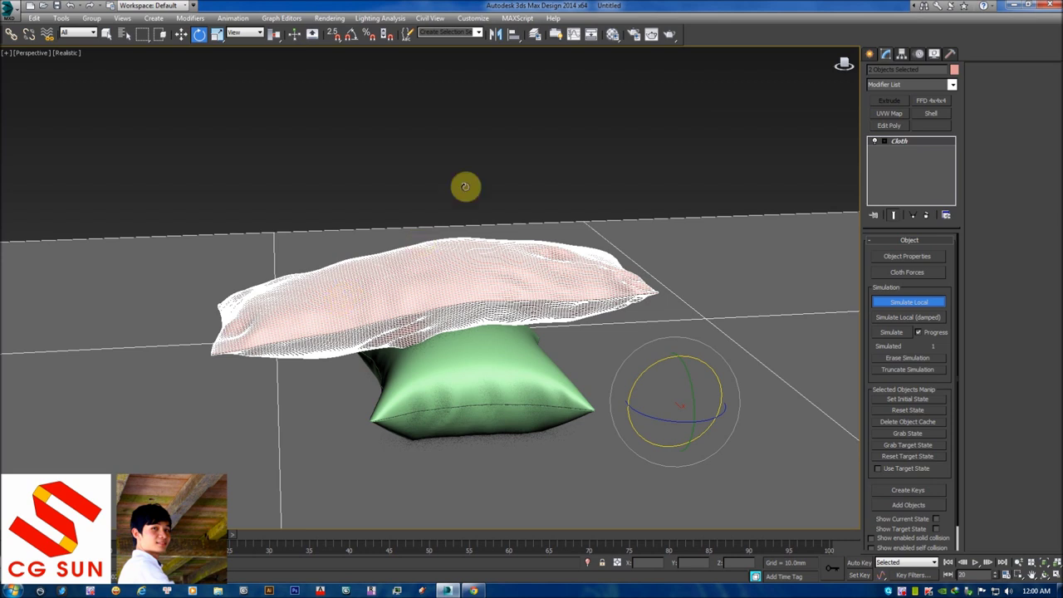
{"action": "left_click", "coordinate": [531, 175]}
{"action": "key", "text": "F4"}
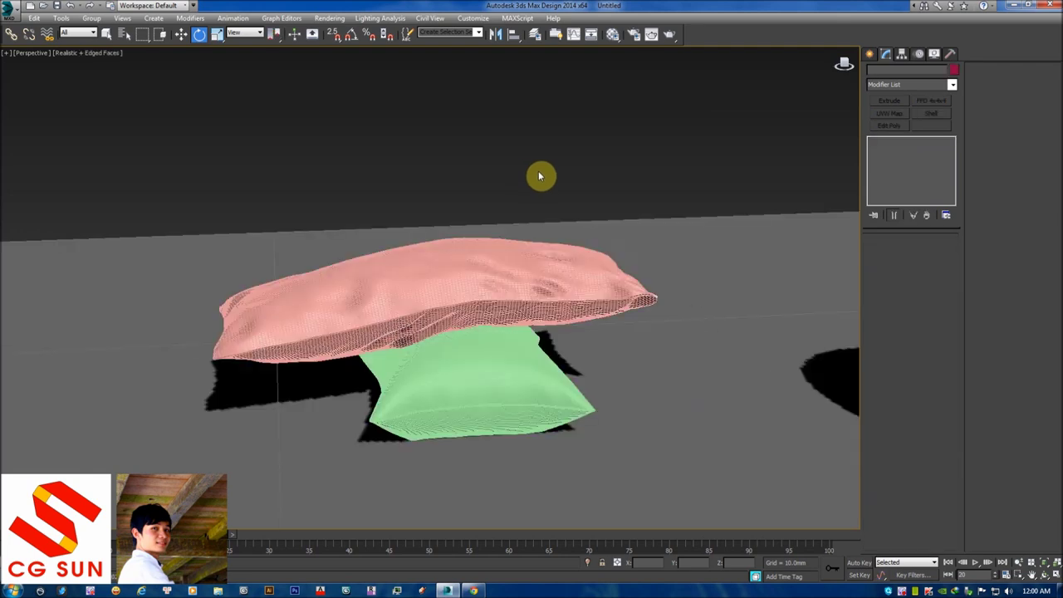
{"action": "key", "text": "F4"}
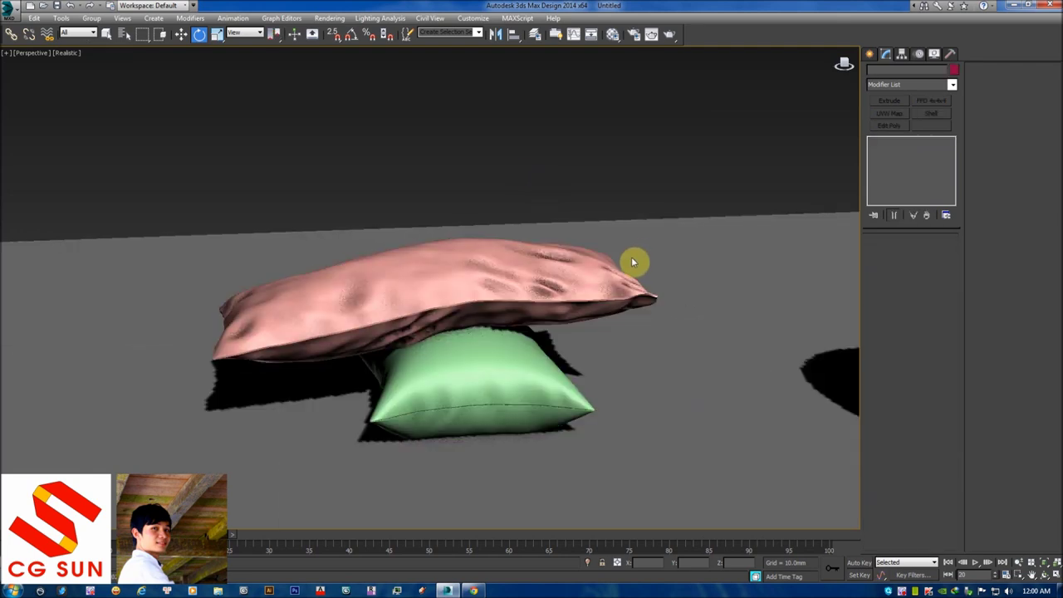
{"action": "mouse_move", "coordinate": [636, 258]}
{"action": "middle_mouse_down", "text": "alt"}
{"action": "mouse_move", "coordinate": [537, 302]}
{"action": "mouse_move", "coordinate": [446, 297]}
{"action": "mouse_move", "coordinate": [418, 280]}
{"action": "mouse_move", "coordinate": [445, 275]}
{"action": "middle_mouse_up", "text": "alt"}
{"action": "scroll", "coordinate": [446, 275], "scroll_direction": "down", "scroll_amount": 3}
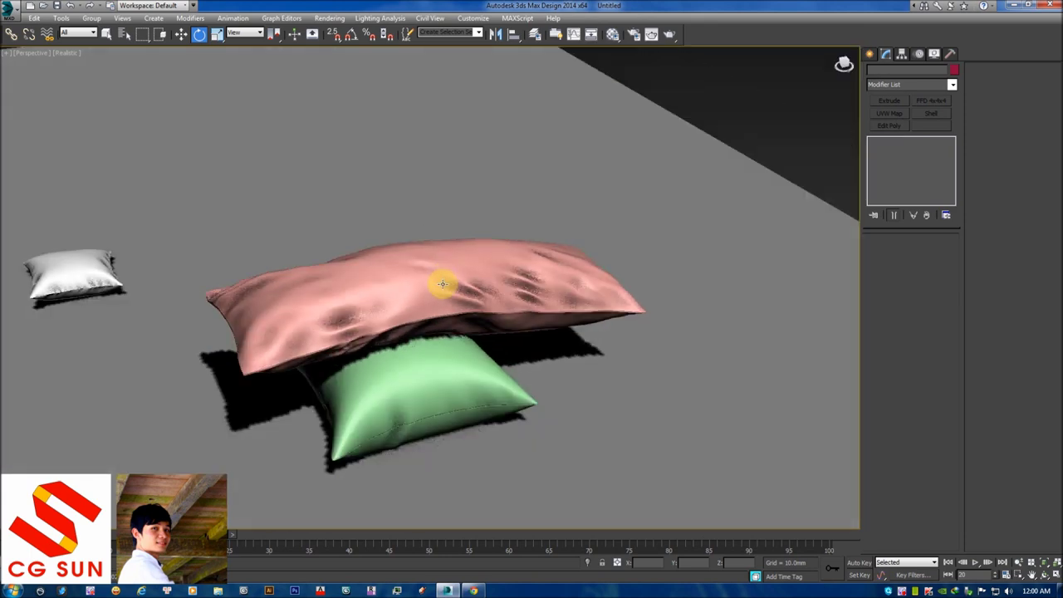
{"action": "mouse_move", "coordinate": [423, 315]}
{"action": "middle_mouse_down", "text": "alt"}
{"action": "mouse_move", "coordinate": [415, 290]}
{"action": "mouse_move", "coordinate": [398, 288]}
{"action": "mouse_move", "coordinate": [413, 300]}
{"action": "middle_mouse_up", "text": "alt"}
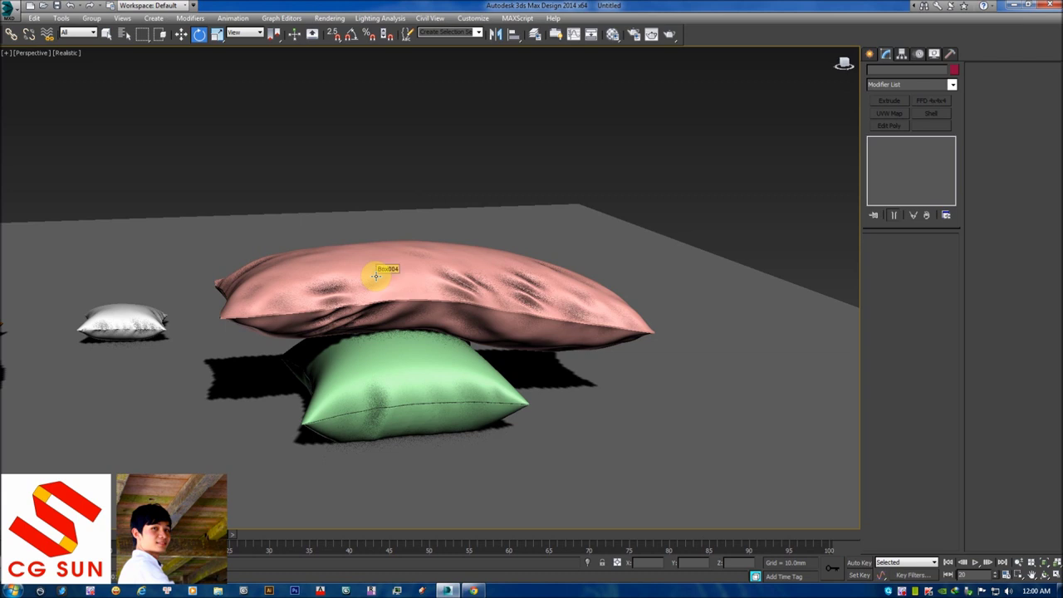
{"action": "left_click", "coordinate": [376, 276]}
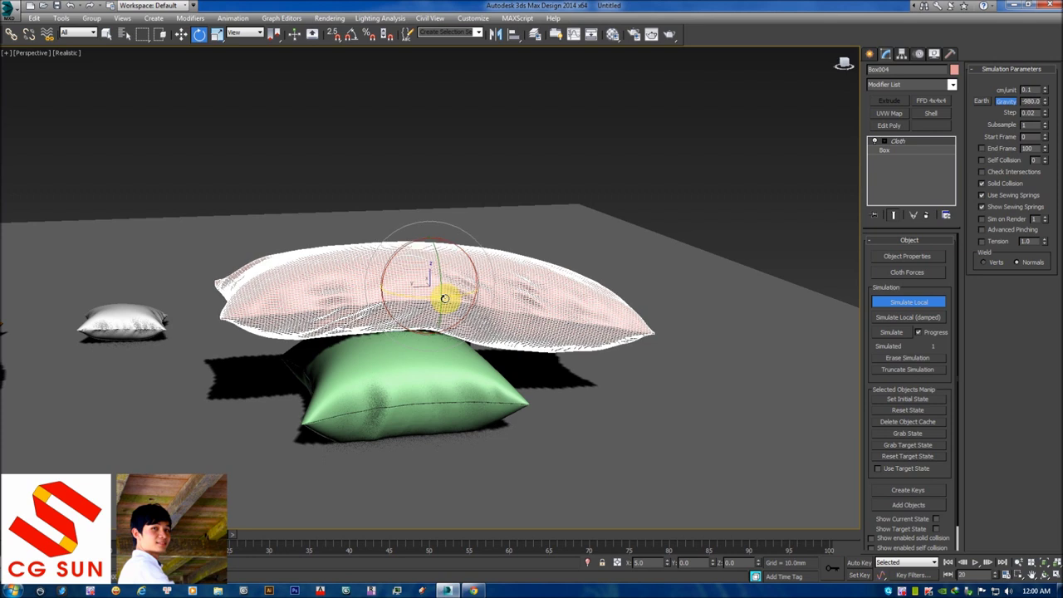
- Orbit around the pink pillow as it puffs out over the green pillow
{"action": "middle_click_drag", "start_coordinate": [484, 315], "coordinate": [474, 304], "text": "alt"}
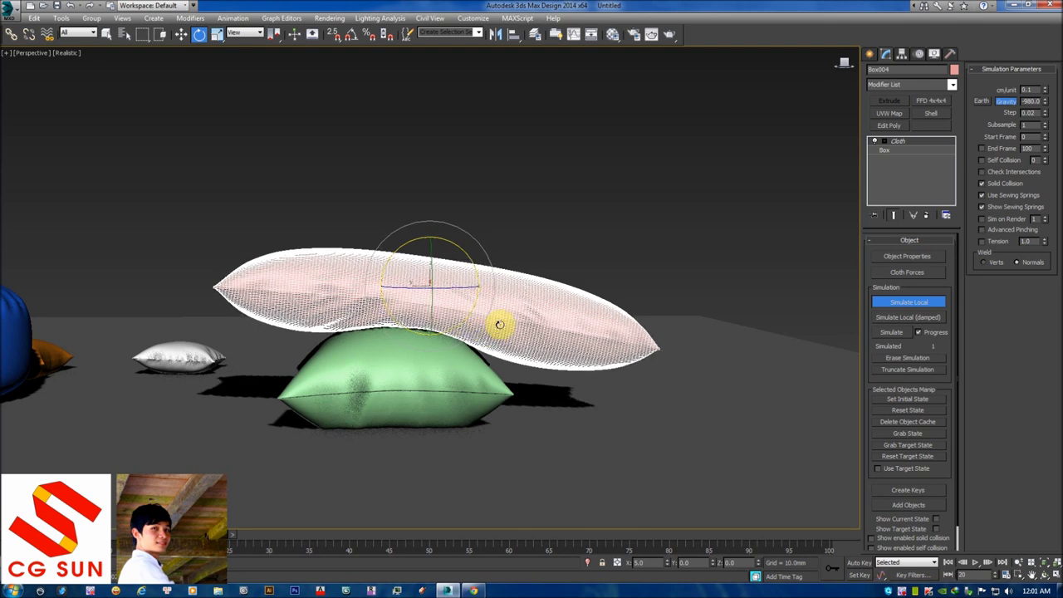
{"action": "mouse_move", "coordinate": [499, 324]}
{"action": "left_mouse_down"}
{"action": "mouse_move", "coordinate": [522, 285]}
{"action": "mouse_move", "coordinate": [392, 278]}
{"action": "left_mouse_up"}
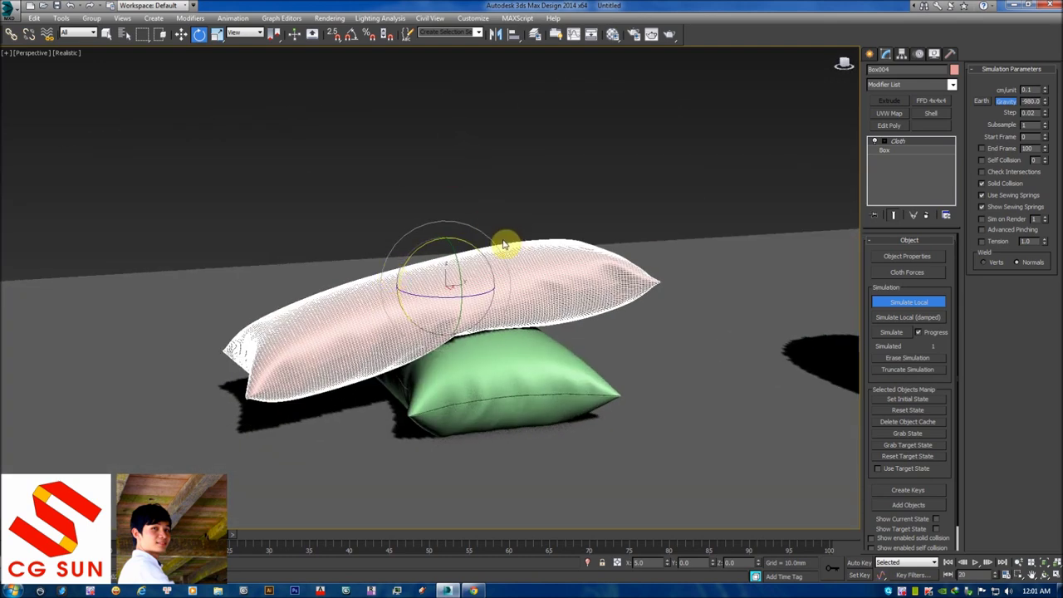
{"action": "left_click", "coordinate": [503, 241]}
{"action": "middle_click_drag", "start_coordinate": [504, 246], "coordinate": [495, 268], "text": "alt"}
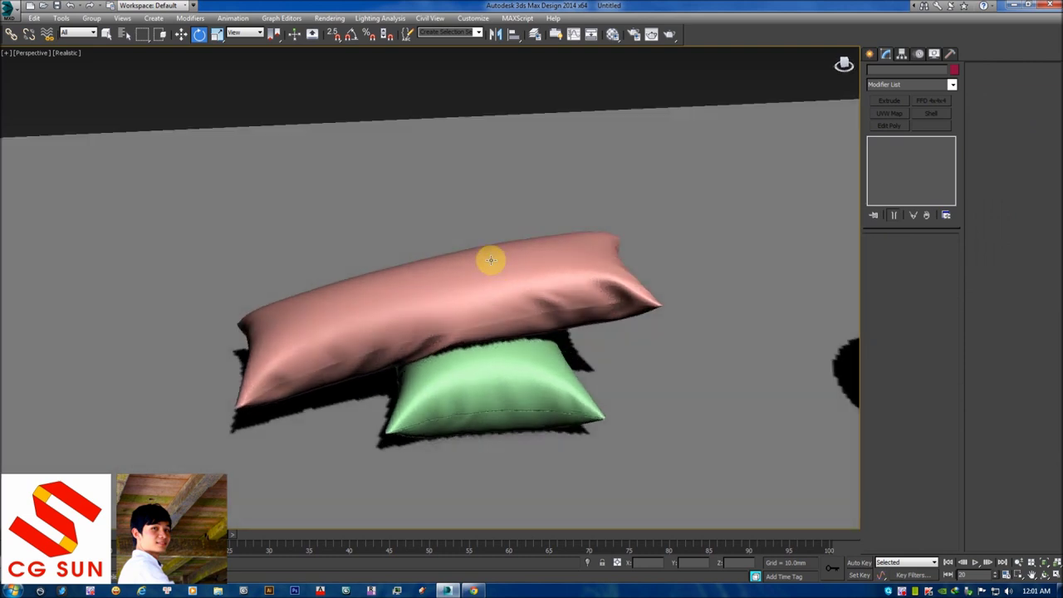
- View the pillows from the left side with Edged Faces shown
{"action": "mouse_move", "coordinate": [434, 257]}
{"action": "middle_mouse_down", "text": "alt"}
{"action": "mouse_move", "coordinate": [429, 232]}
{"action": "mouse_move", "coordinate": [427, 301]}
{"action": "mouse_move", "coordinate": [420, 281]}
{"action": "middle_mouse_up", "text": "alt"}
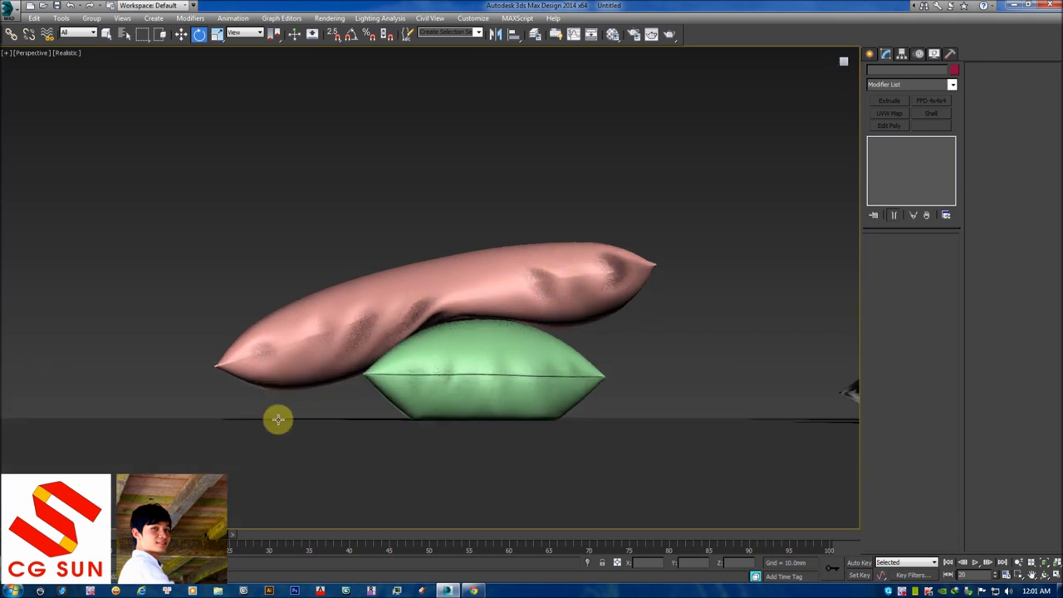
{"action": "middle_click_drag", "start_coordinate": [333, 381], "coordinate": [638, 316], "text": "alt"}
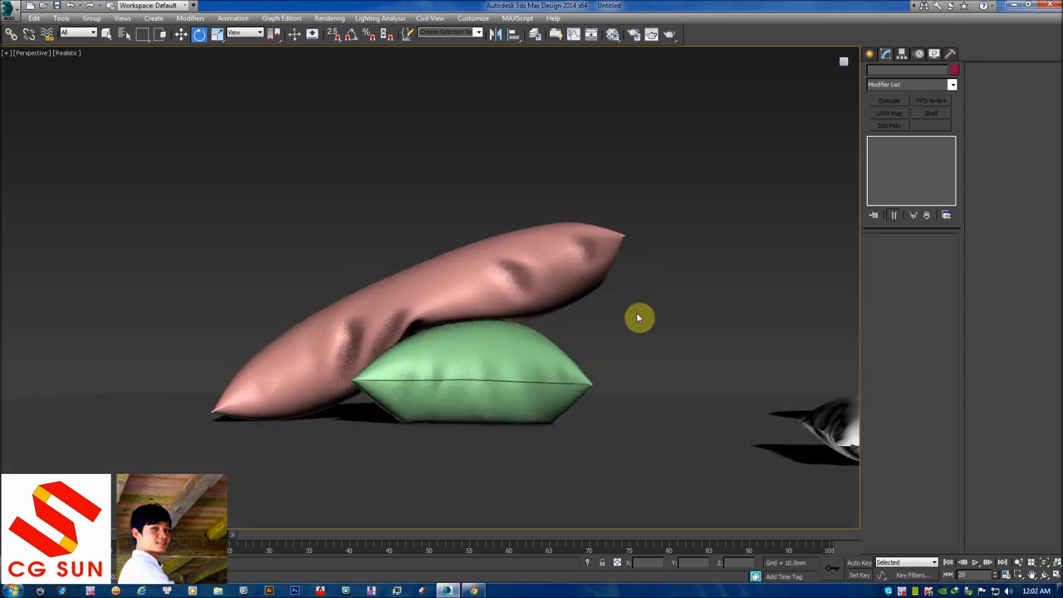
{"action": "key", "text": "l"}
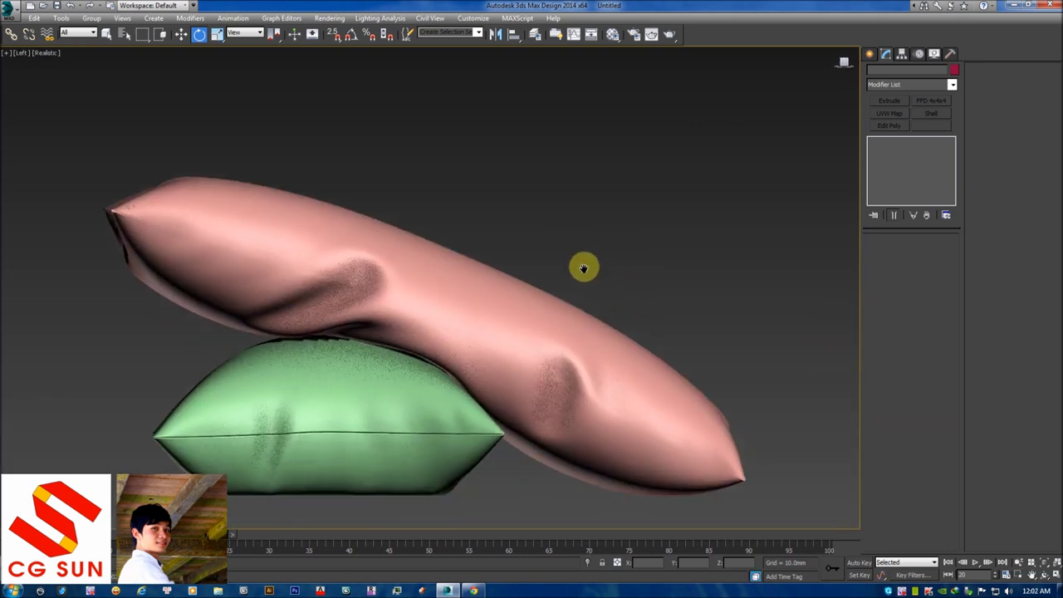
{"action": "scroll", "coordinate": [584, 270], "scroll_direction": "down", "scroll_amount": 5}
{"action": "scroll", "coordinate": [592, 310], "scroll_direction": "up", "scroll_amount": 2}
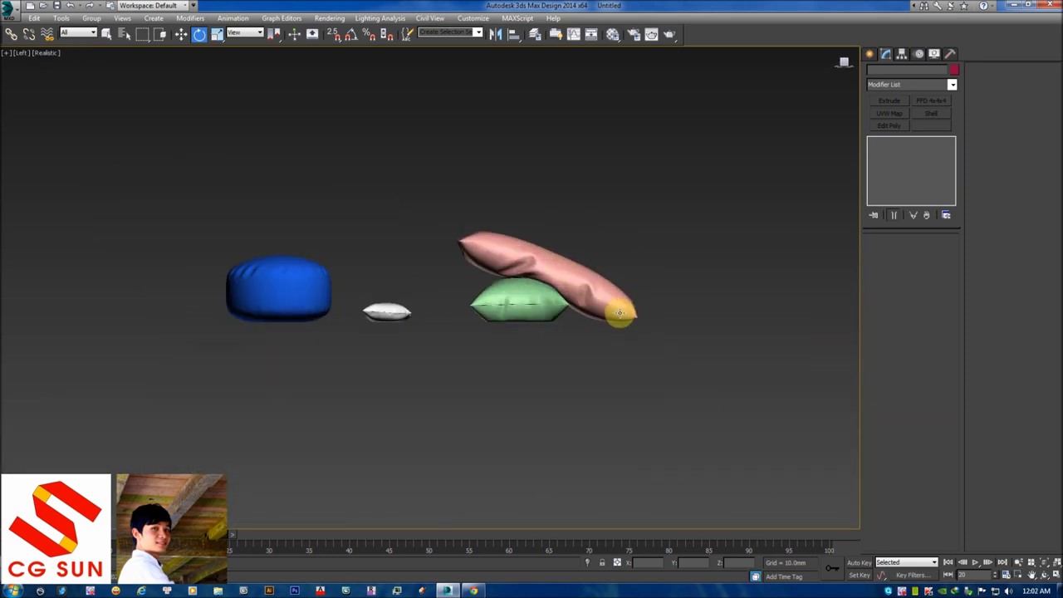
{"action": "scroll", "coordinate": [590, 312], "scroll_direction": "up", "scroll_amount": 3}
{"action": "scroll", "coordinate": [590, 313], "scroll_direction": "up", "scroll_amount": 2}
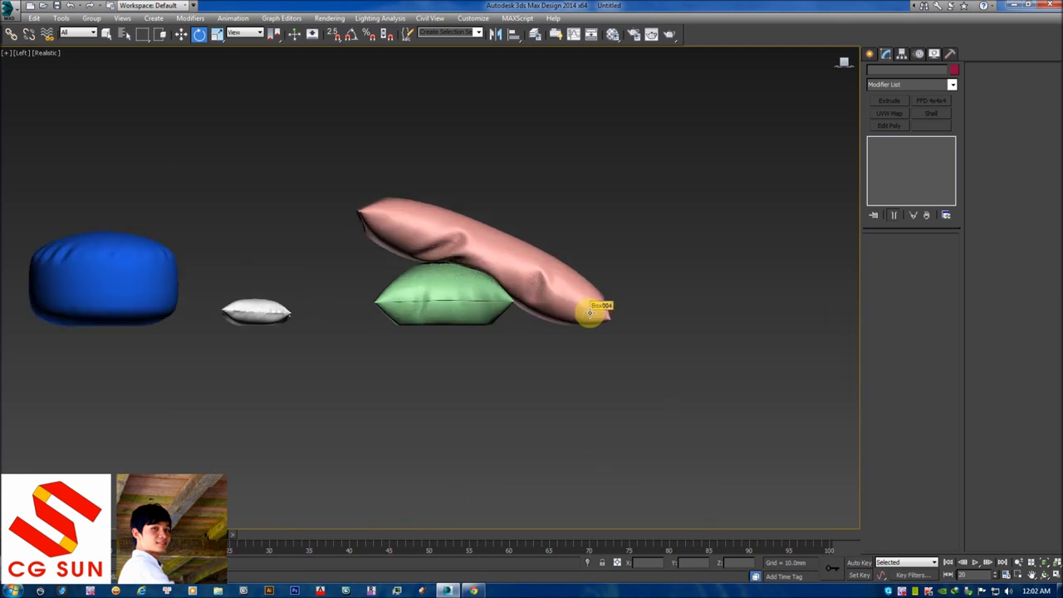
{"action": "scroll", "coordinate": [590, 312], "scroll_direction": "up", "scroll_amount": 2}
{"action": "key", "text": "F4"}
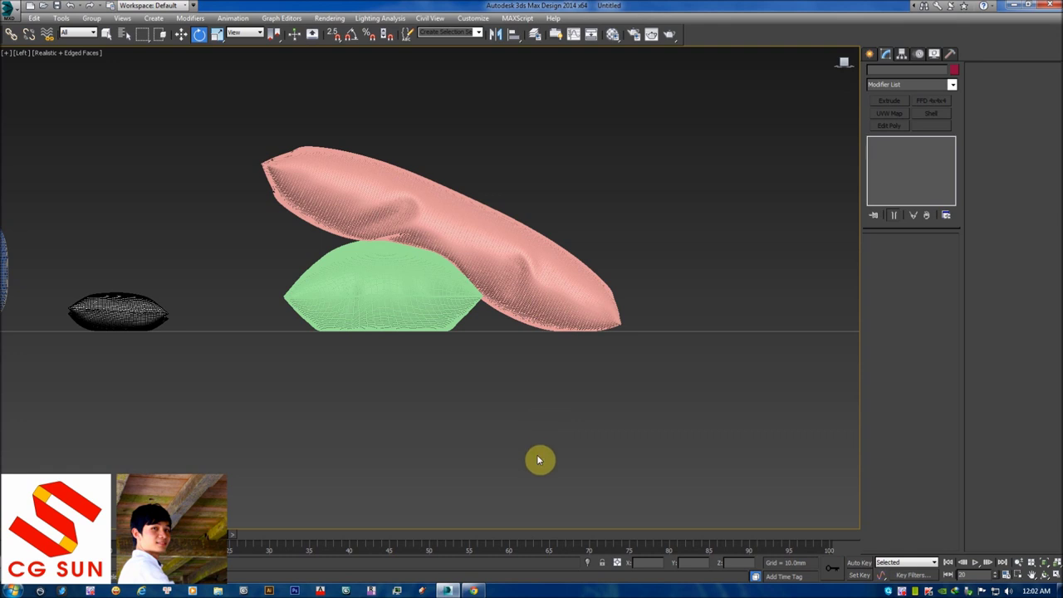
- Stop the pink pillow's Simulate Local and review it in Perspective
{"action": "left_click", "coordinate": [551, 306]}
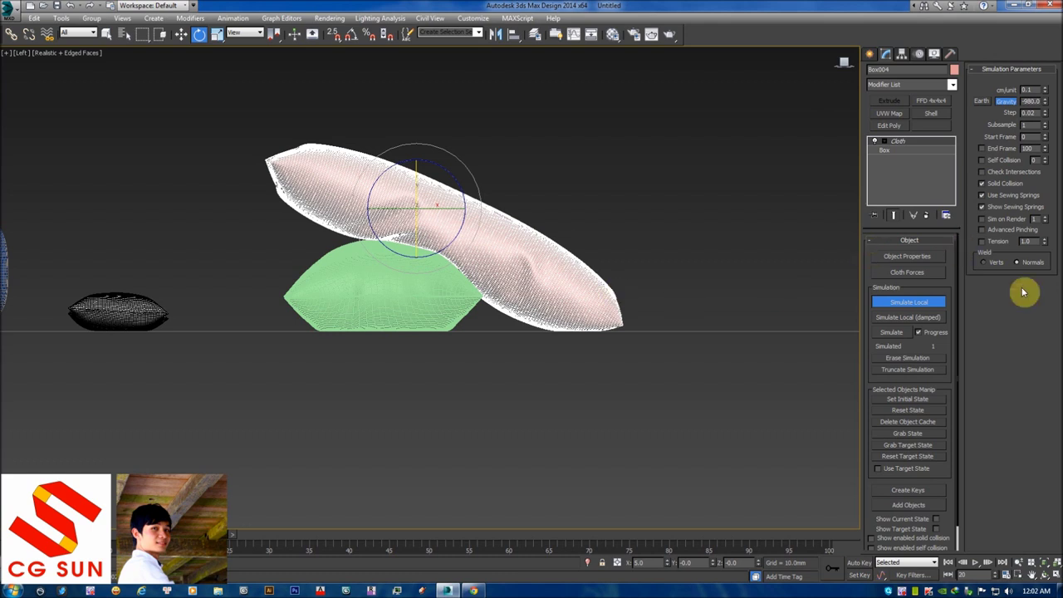
{"action": "left_click", "coordinate": [936, 305]}
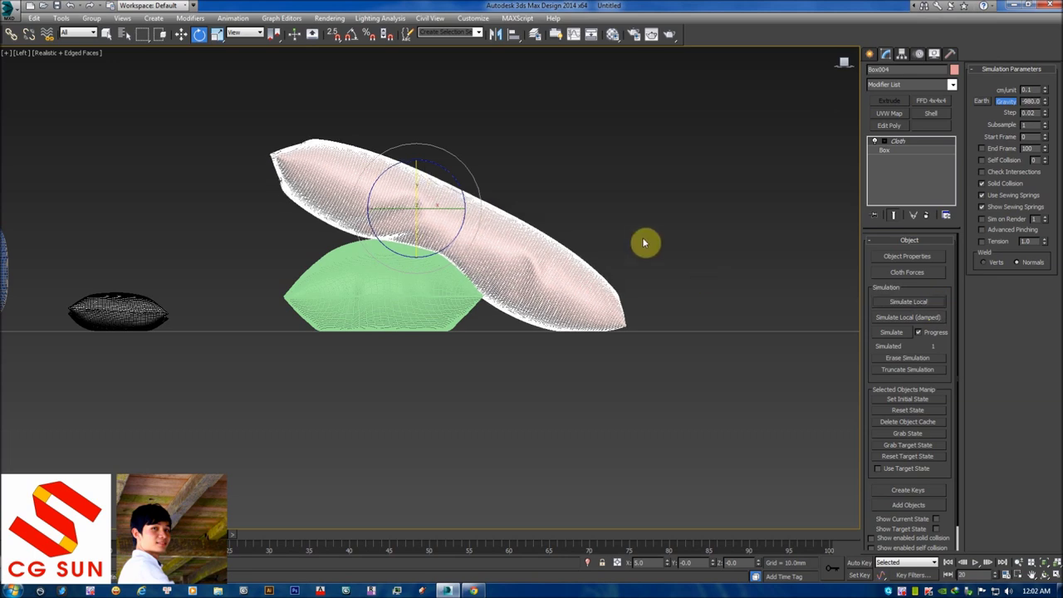
{"action": "key", "text": "p"}
{"action": "mouse_move", "coordinate": [633, 257]}
{"action": "middle_mouse_down", "text": "alt"}
{"action": "mouse_move", "coordinate": [593, 290]}
{"action": "mouse_move", "coordinate": [428, 274]}
{"action": "middle_mouse_up", "text": "alt"}
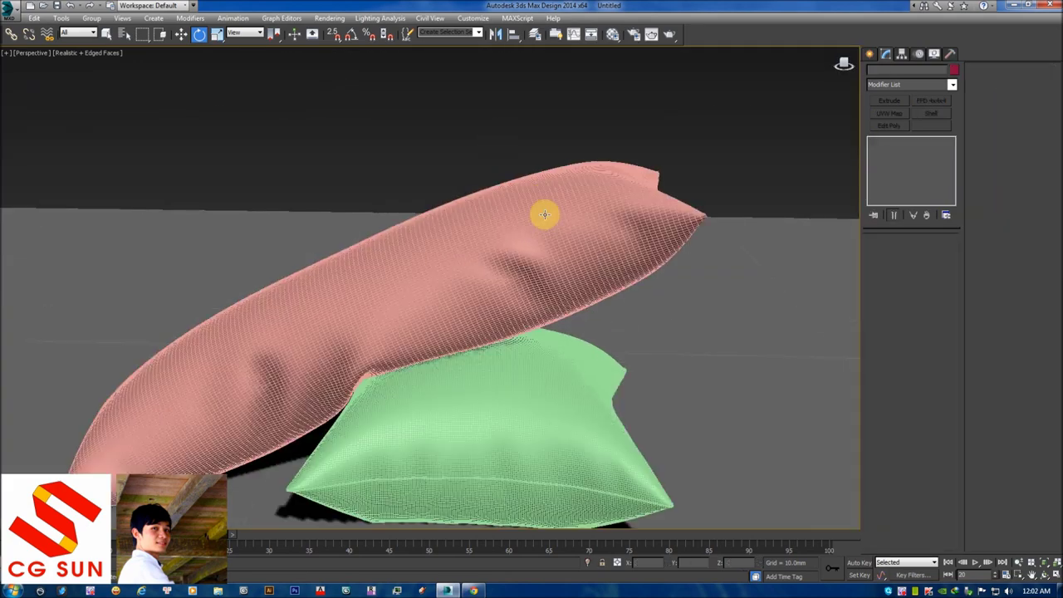
{"action": "mouse_move", "coordinate": [529, 319]}
{"action": "middle_mouse_down", "text": "alt"}
{"action": "mouse_move", "coordinate": [579, 276]}
{"action": "mouse_move", "coordinate": [629, 278]}
{"action": "mouse_move", "coordinate": [636, 254]}
{"action": "middle_mouse_up", "text": "alt"}
{"action": "right_click", "coordinate": [633, 252]}
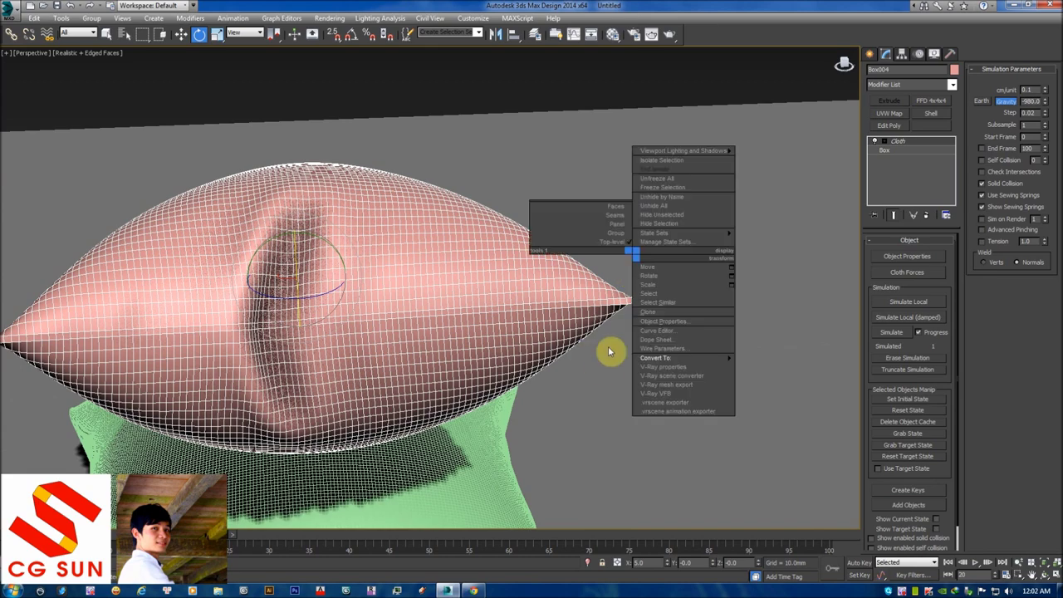
- Convert the pink pillow to Editable Poly and select an edge ring around it
{"action": "mouse_move", "coordinate": [656, 358]}
{"action": "left_click", "coordinate": [754, 368]}
{"action": "mouse_move", "coordinate": [638, 323]}
{"action": "middle_mouse_down", "text": "alt"}
{"action": "mouse_move", "coordinate": [588, 335]}
{"action": "mouse_move", "coordinate": [827, 264]}
{"action": "middle_mouse_up", "text": "alt"}
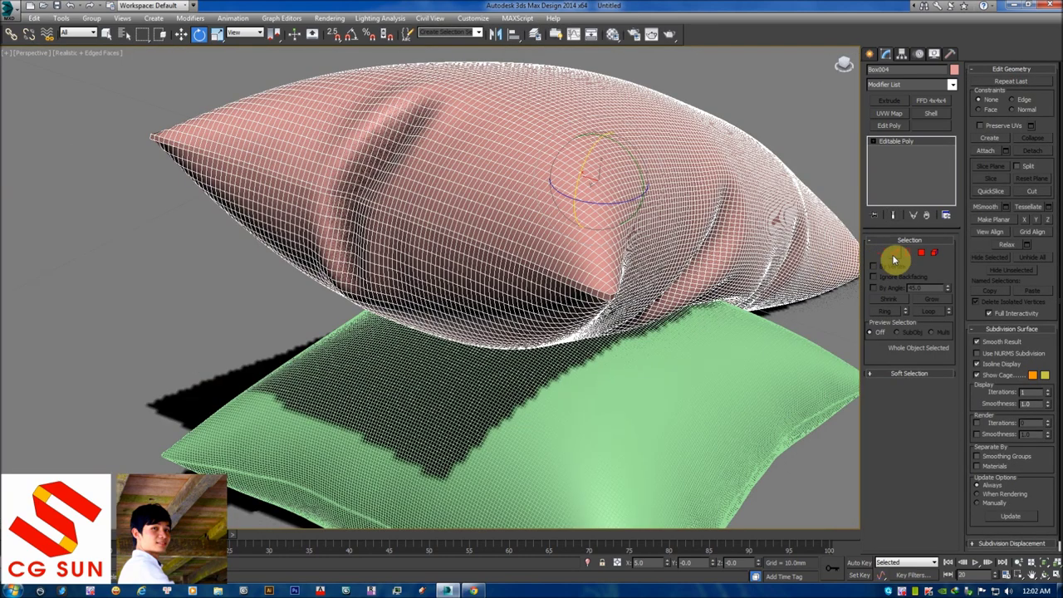
{"action": "left_click", "coordinate": [894, 254]}
{"action": "scroll", "coordinate": [438, 273], "scroll_direction": "up", "scroll_amount": 5}
{"action": "mouse_move", "coordinate": [439, 273]}
{"action": "middle_mouse_down"}
{"action": "mouse_move", "coordinate": [607, 230]}
{"action": "mouse_move", "coordinate": [523, 232]}
{"action": "mouse_move", "coordinate": [619, 201]}
{"action": "middle_mouse_up"}
{"action": "left_click", "coordinate": [622, 202]}
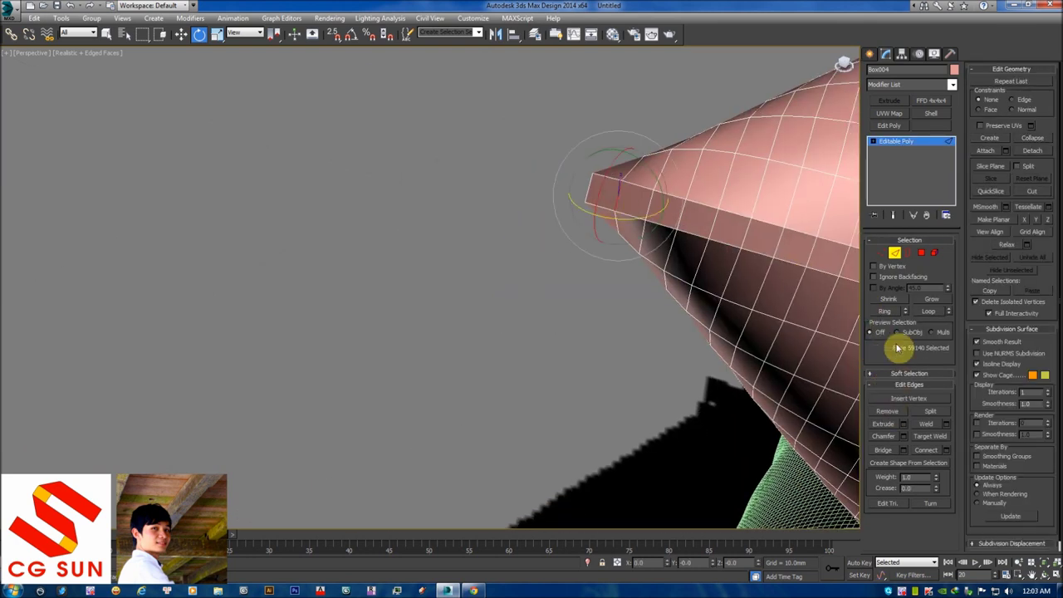
{"action": "left_click", "coordinate": [887, 313]}
- Connect the edge ring with a new loop around the pillow's middle
{"action": "scroll", "coordinate": [598, 247], "scroll_direction": "up", "scroll_amount": 3}
{"action": "scroll", "coordinate": [598, 246], "scroll_direction": "up", "scroll_amount": 4}
{"action": "middle_click_drag", "start_coordinate": [598, 246], "coordinate": [398, 197]}
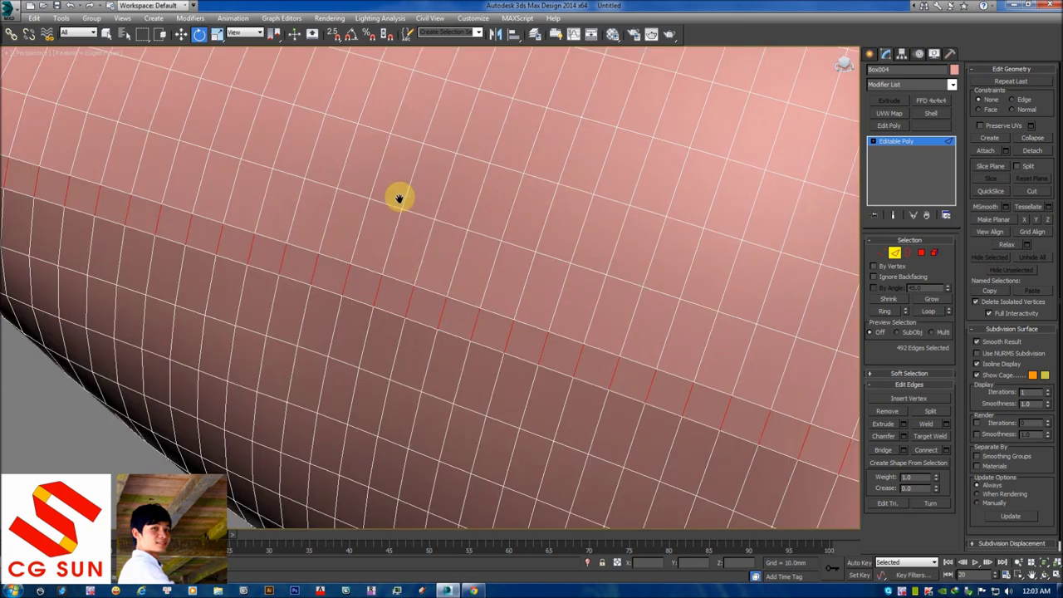
{"action": "scroll", "coordinate": [449, 216], "scroll_direction": "down", "scroll_amount": 5}
{"action": "middle_click_drag", "start_coordinate": [482, 218], "coordinate": [456, 209], "text": "alt"}
{"action": "scroll", "coordinate": [684, 316], "scroll_direction": "up", "scroll_amount": 2}
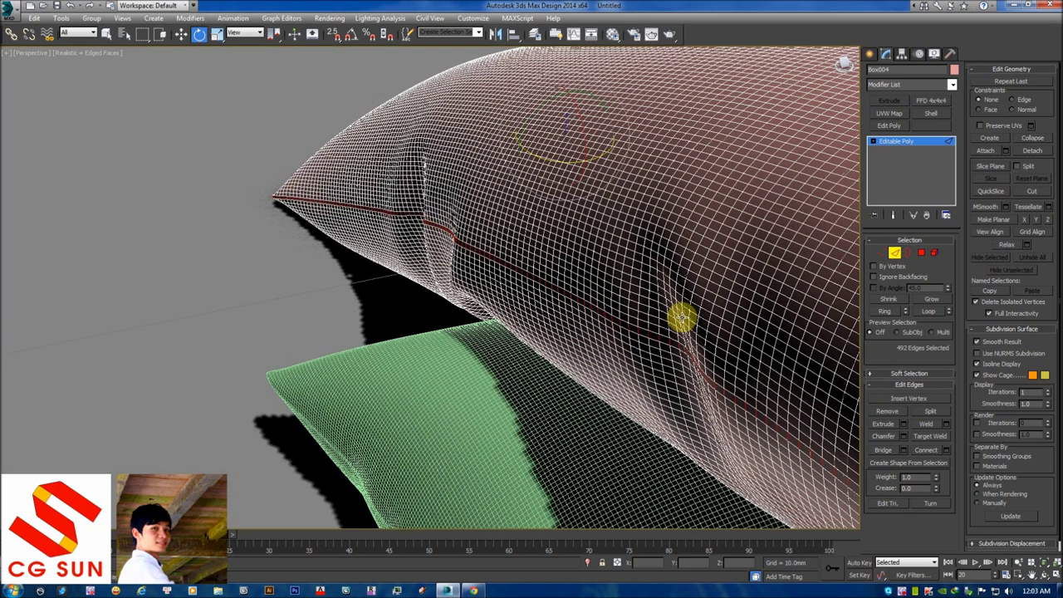
{"action": "scroll", "coordinate": [562, 286], "scroll_direction": "up", "scroll_amount": 2}
{"action": "scroll", "coordinate": [686, 290], "scroll_direction": "down", "scroll_amount": 3}
{"action": "scroll", "coordinate": [689, 275], "scroll_direction": "down", "scroll_amount": 2}
{"action": "right_click", "coordinate": [588, 322]}
{"action": "right_click", "coordinate": [519, 310]}
{"action": "right_click", "coordinate": [499, 338]}
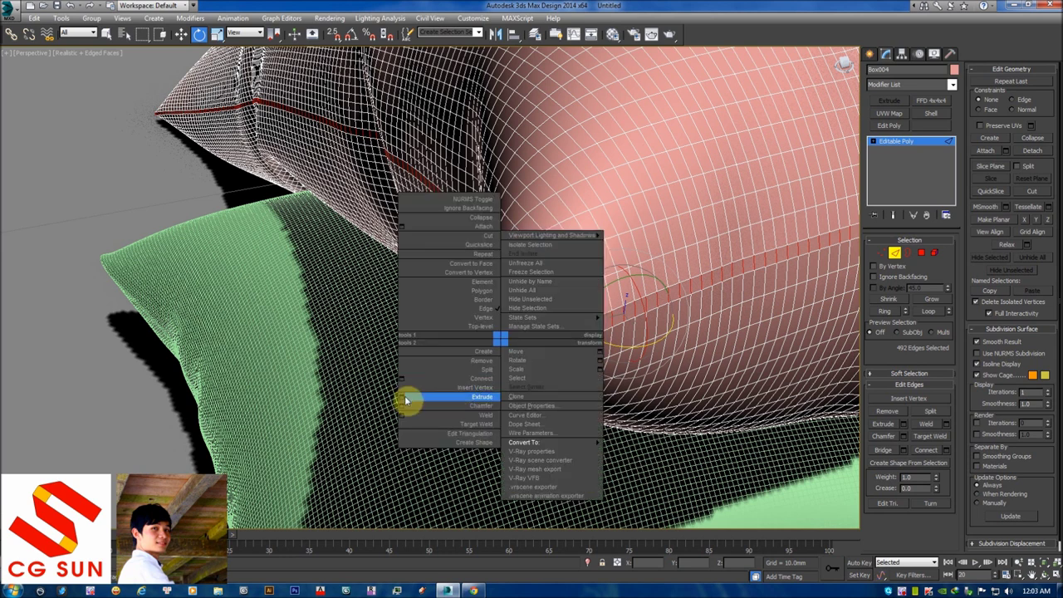
{"action": "left_click", "coordinate": [402, 379]}
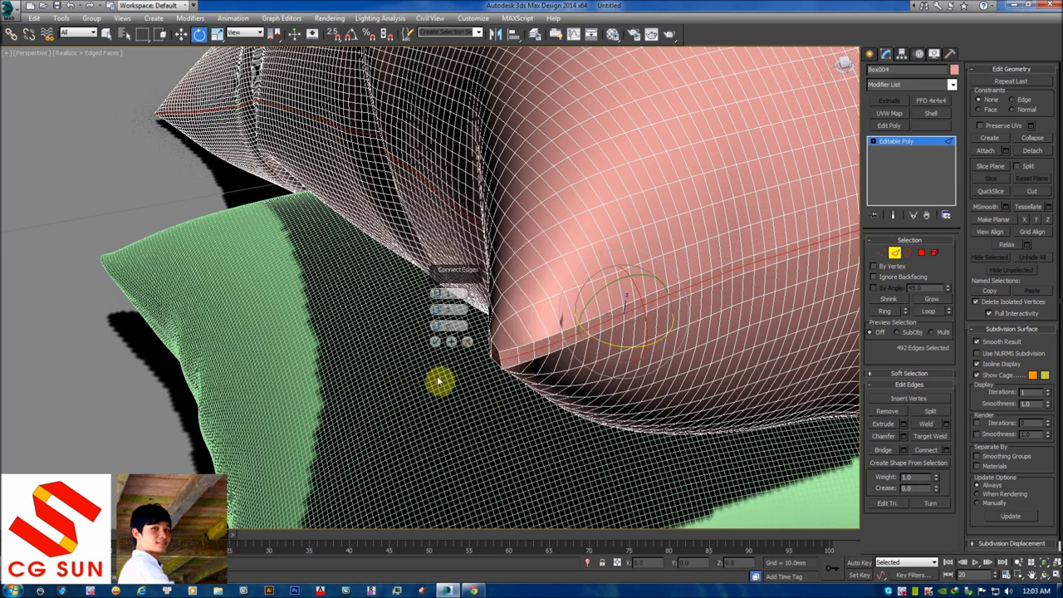
{"action": "left_click", "coordinate": [437, 341]}
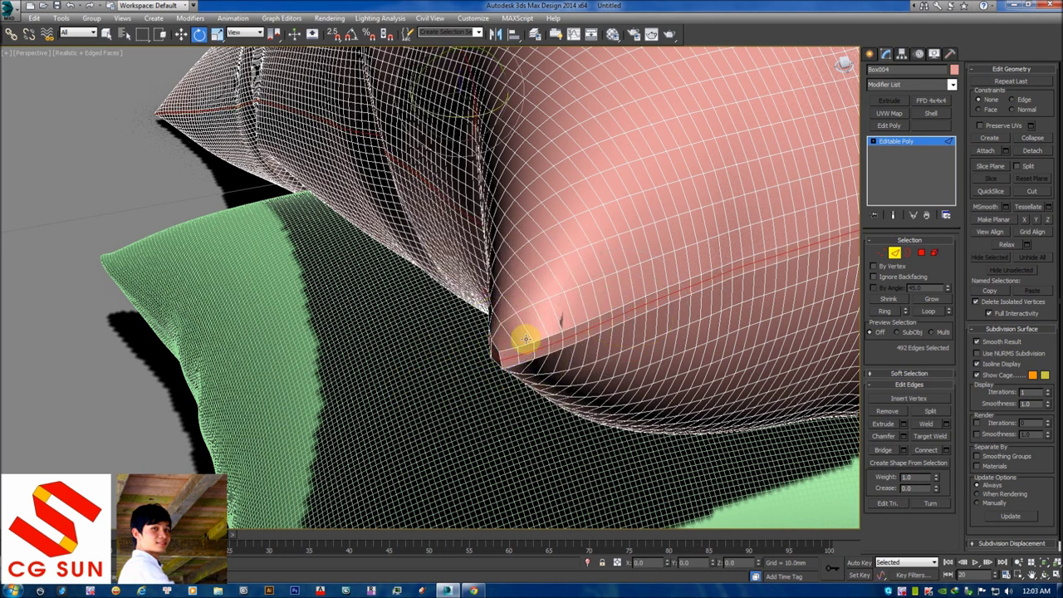
- Extrude the 492 seam edges to about -2.309 mm
{"action": "middle_click_drag", "start_coordinate": [531, 342], "coordinate": [546, 317], "text": "alt"}
{"action": "right_click", "coordinate": [546, 317]}
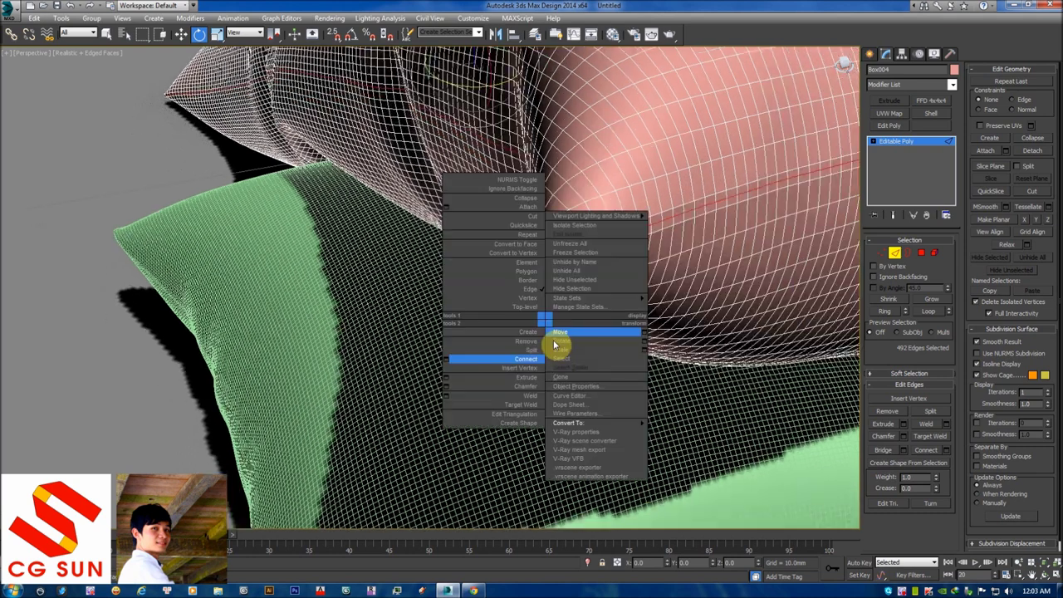
{"action": "left_click", "coordinate": [446, 380]}
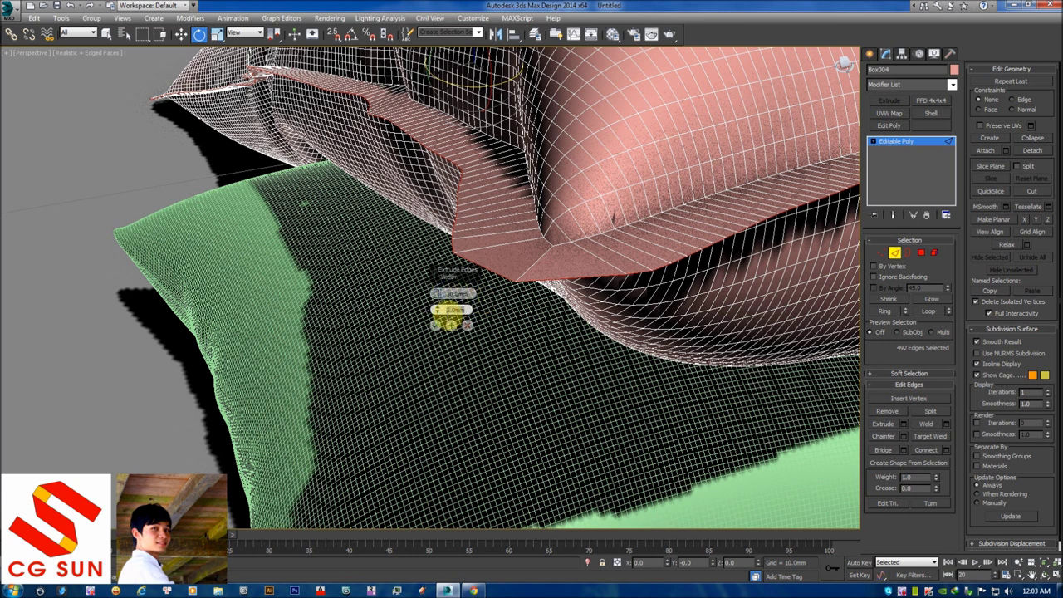
{"action": "left_click_drag", "start_coordinate": [448, 315], "coordinate": [443, 362]}
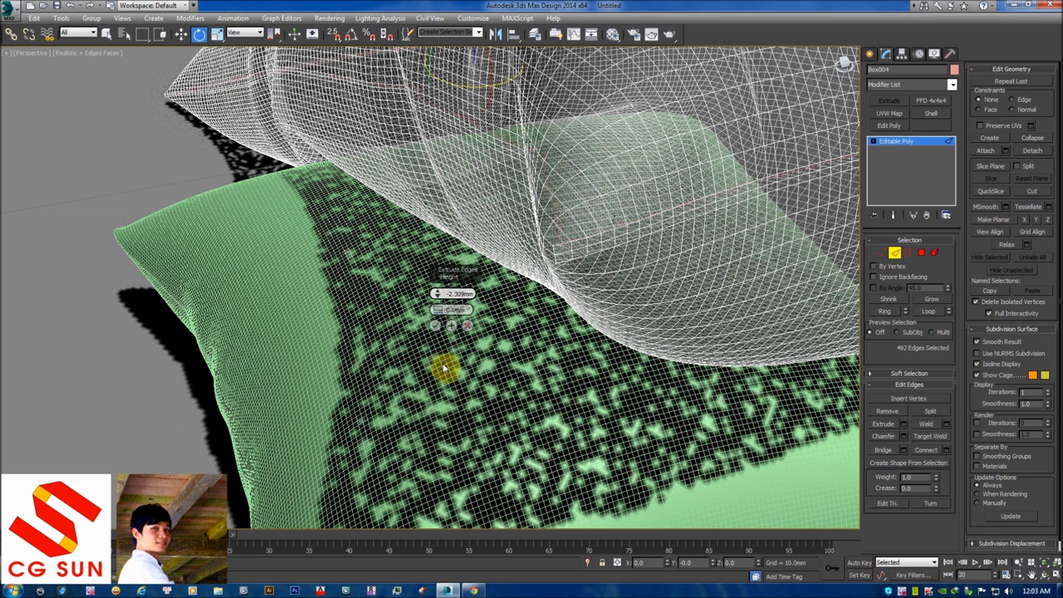
- Confirm the seam extrusion and add TurboSmooth to the pink pillow
{"action": "left_click", "coordinate": [437, 327]}
{"action": "left_click", "coordinate": [922, 139]}
{"action": "left_click", "coordinate": [929, 87]}
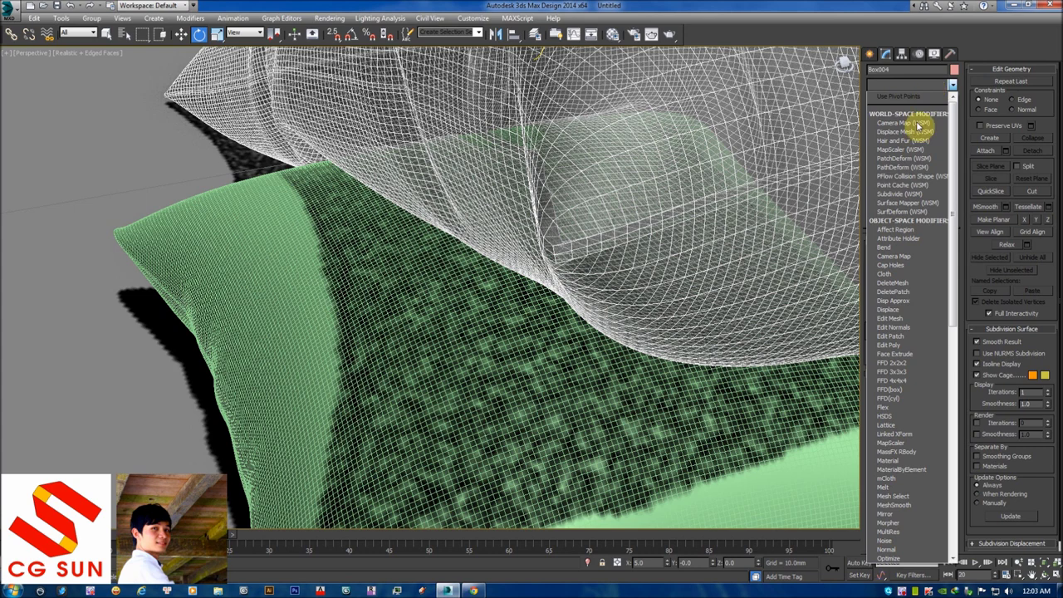
{"action": "key", "text": "t"}
{"action": "left_click", "coordinate": [895, 399]}
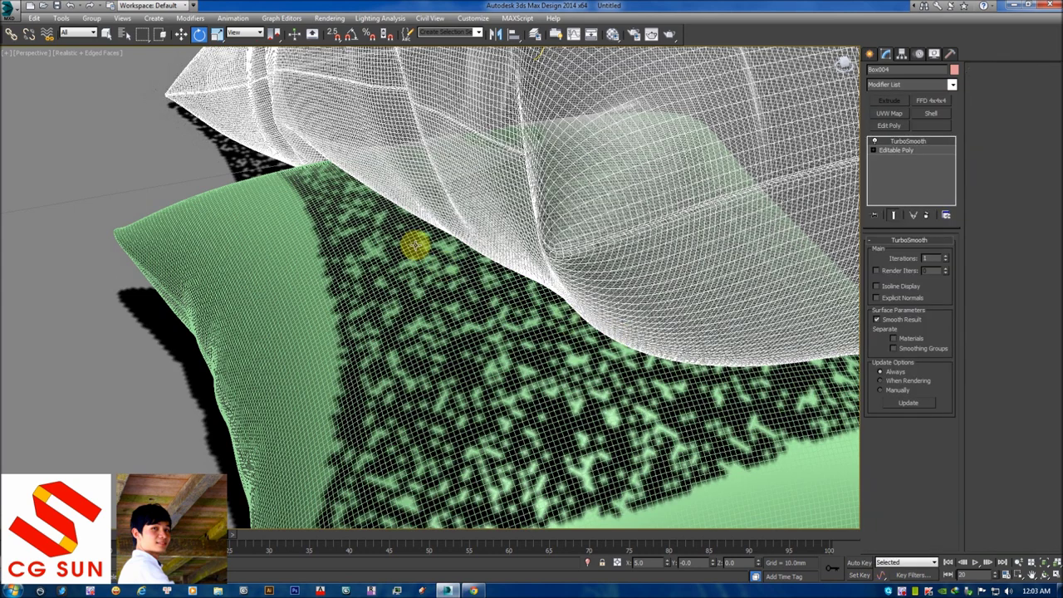
- Review the smoothed pillows in Realistic shading without mesh edges from a lower angle
{"action": "key", "text": "F3"}
{"action": "left_click", "coordinate": [149, 159]}
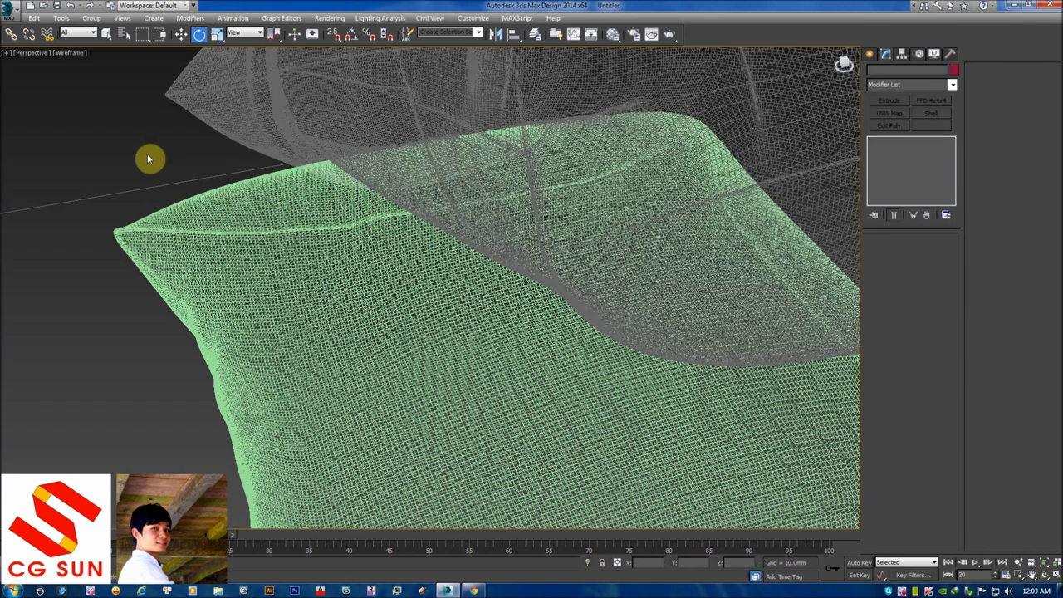
{"action": "key", "text": "F3"}
{"action": "scroll", "coordinate": [142, 130], "scroll_direction": "down", "scroll_amount": 3}
{"action": "scroll", "coordinate": [171, 119], "scroll_direction": "down", "scroll_amount": 2}
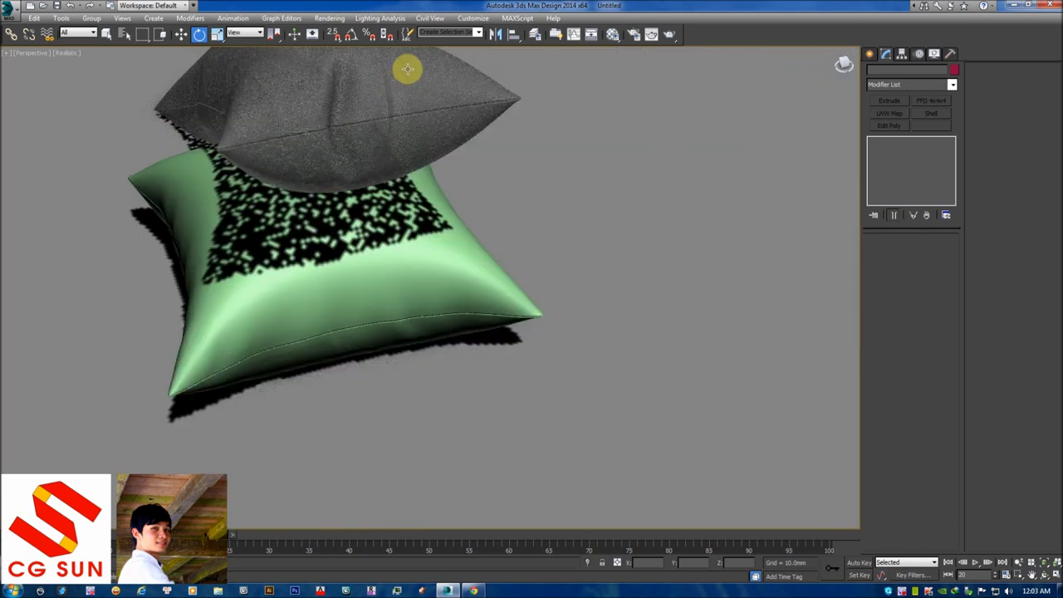
{"action": "left_click", "coordinate": [407, 69]}
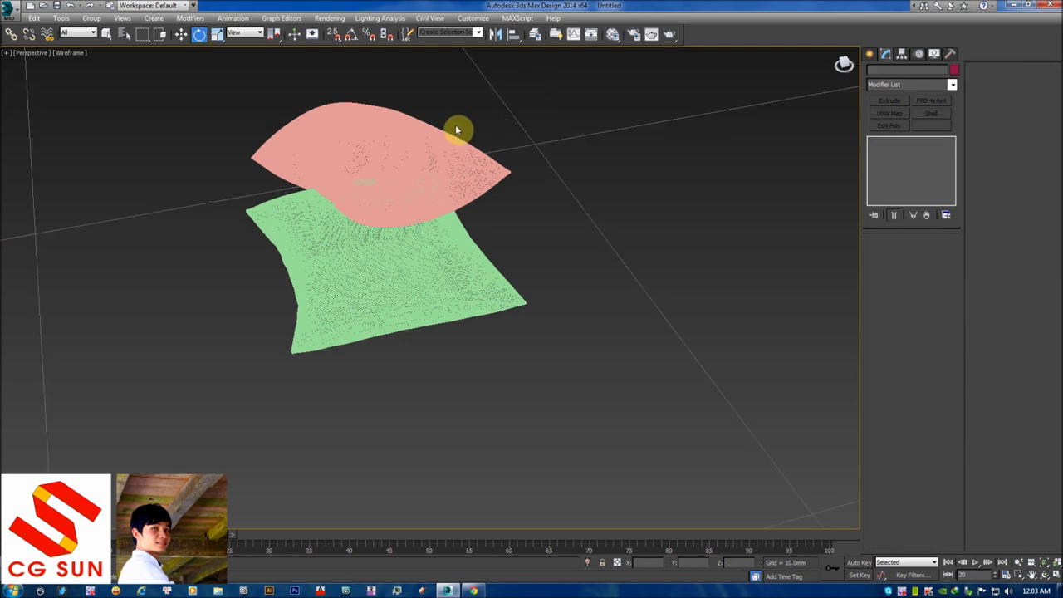
{"action": "key", "text": "F3"}
{"action": "key", "text": "F4"}
{"action": "key", "text": "F4"}
{"action": "mouse_move", "coordinate": [502, 240]}
{"action": "middle_mouse_down", "text": "alt"}
{"action": "mouse_move", "coordinate": [269, 204]}
{"action": "mouse_move", "coordinate": [340, 206]}
{"action": "mouse_move", "coordinate": [333, 211]}
{"action": "mouse_move", "coordinate": [389, 254]}
{"action": "mouse_move", "coordinate": [376, 246]}
{"action": "mouse_move", "coordinate": [361, 266]}
{"action": "middle_mouse_up", "text": "alt"}
{"action": "middle_click_drag", "start_coordinate": [576, 370], "coordinate": [533, 373]}
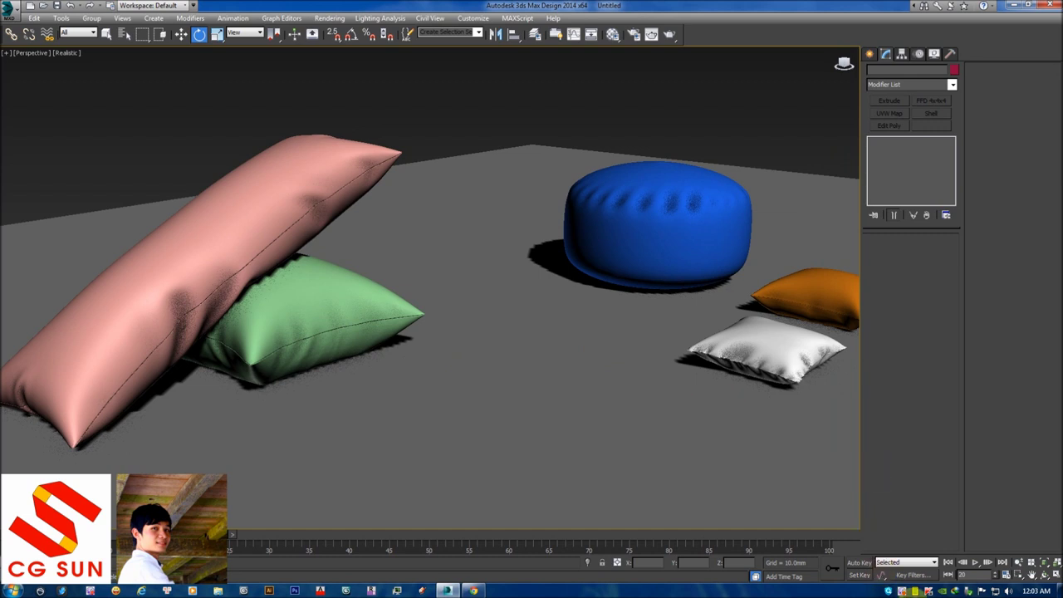
{"action": "right_click", "coordinate": [901, 590]}
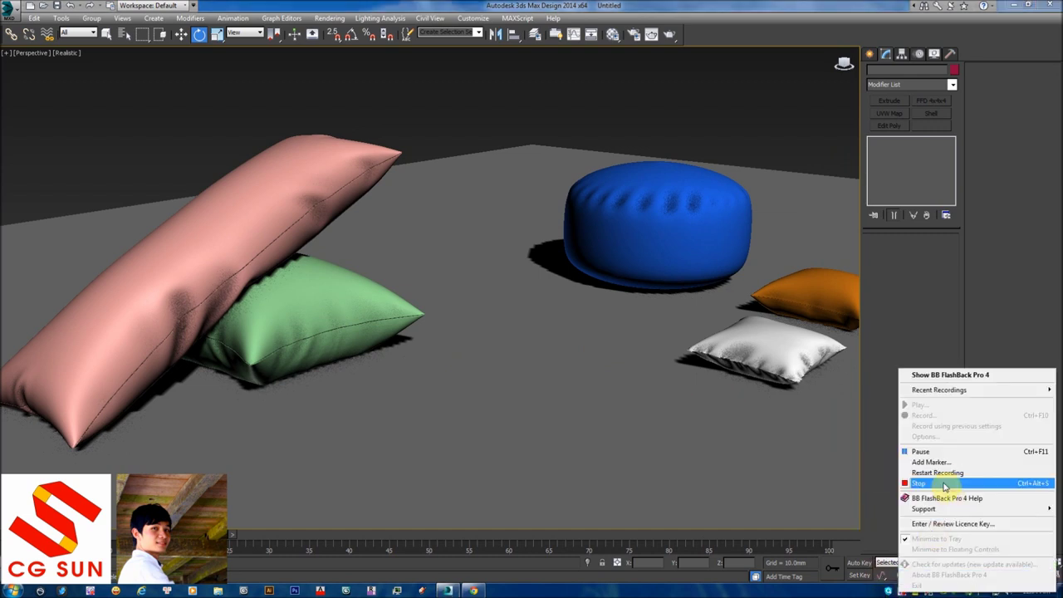
{"action": "left_click", "coordinate": [945, 485]}
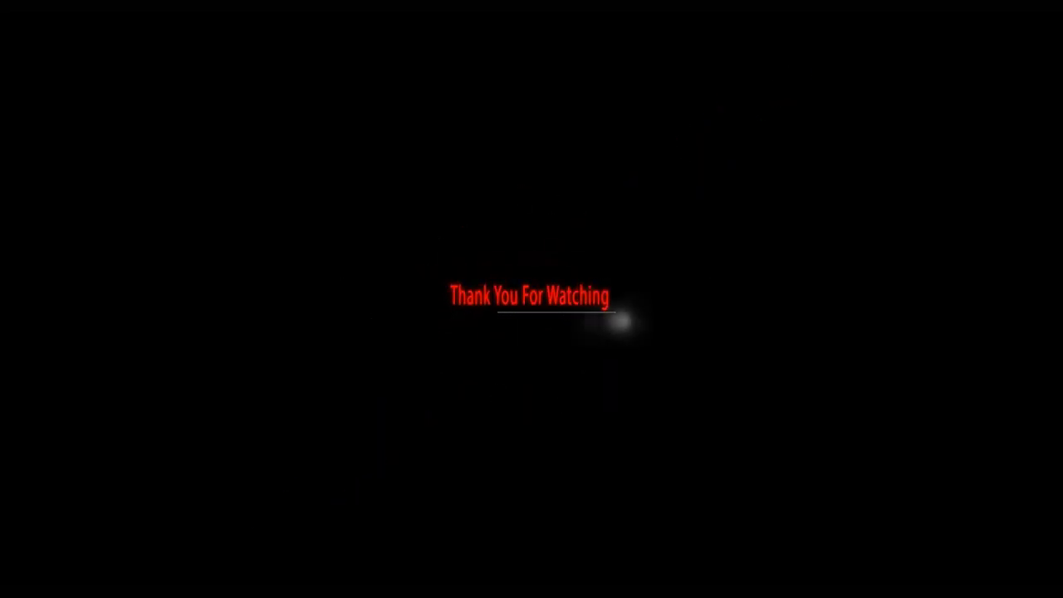